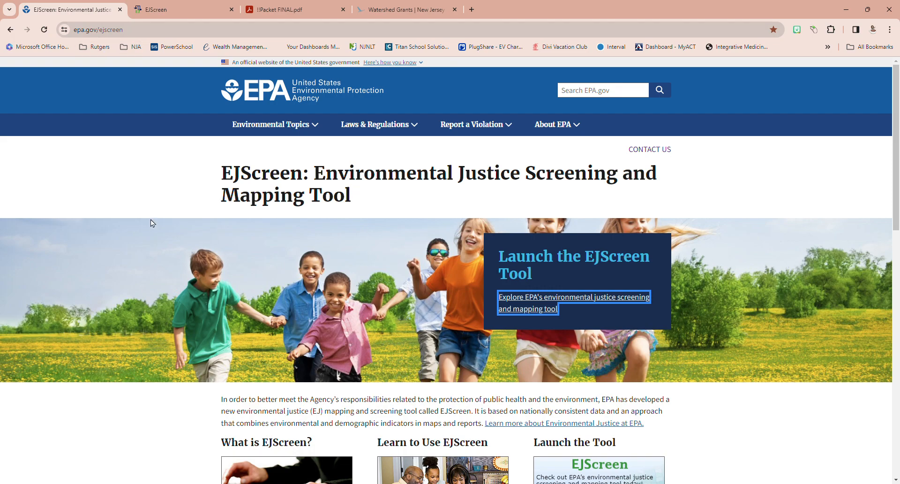
Look over the EJScreen home page's sections on learning the tool, understanding results, technical information and additional resources.
{"action": "scroll", "coordinate": [150, 219], "scroll_direction": "down", "scroll_amount": 5}
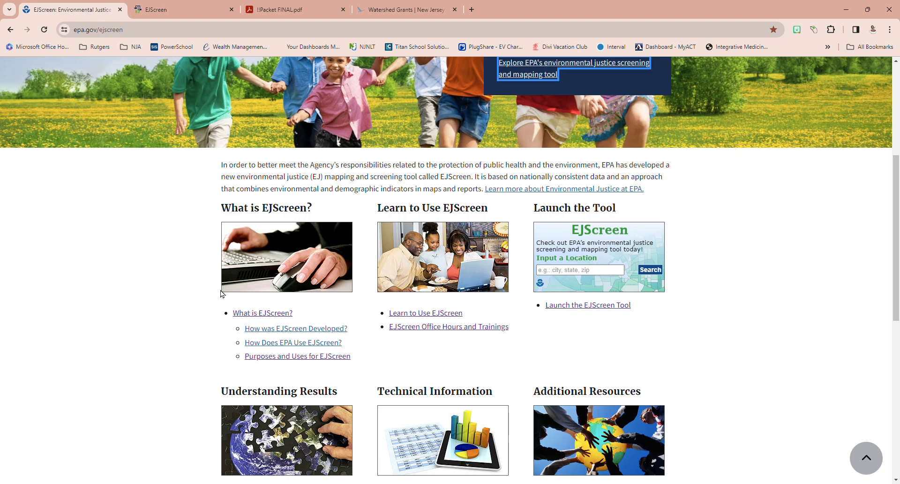
{"action": "scroll", "coordinate": [163, 353], "scroll_direction": "down", "scroll_amount": 2}
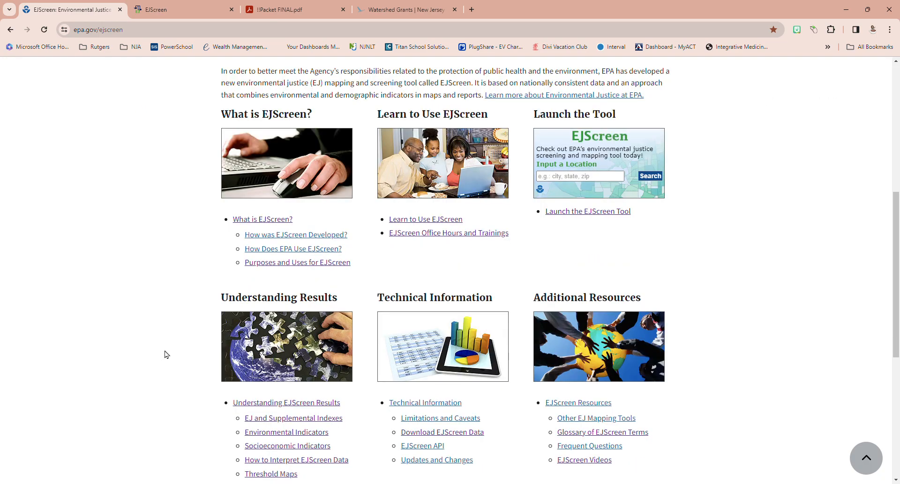
{"action": "scroll", "coordinate": [164, 353], "scroll_direction": "down", "scroll_amount": 1}
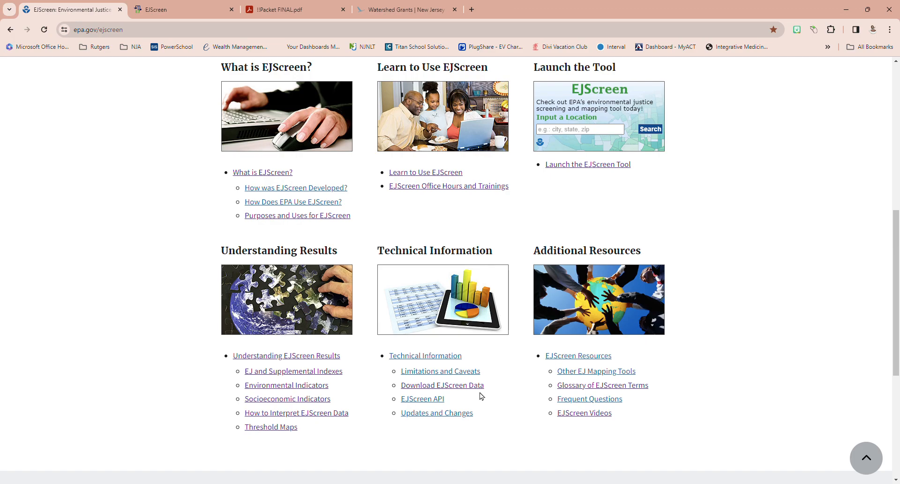
{"action": "scroll", "coordinate": [481, 396], "scroll_direction": "up", "scroll_amount": 7}
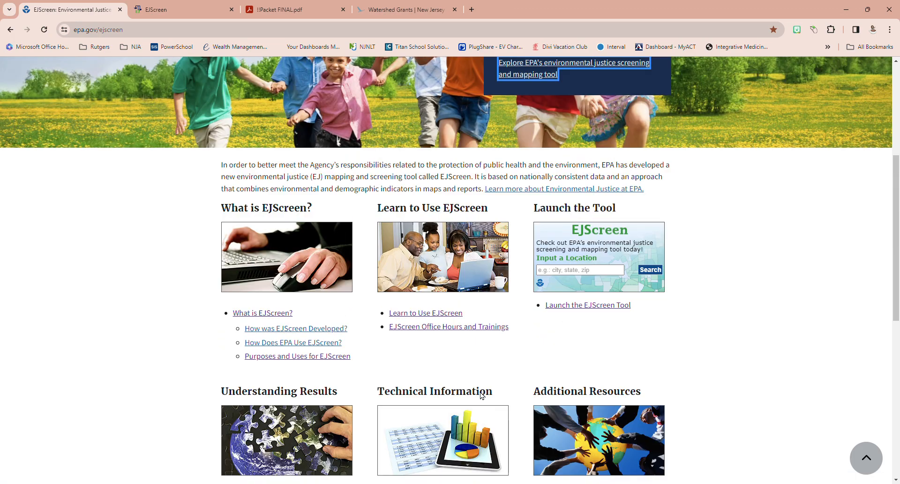
{"action": "scroll", "coordinate": [153, 349], "scroll_direction": "up", "scroll_amount": 1}
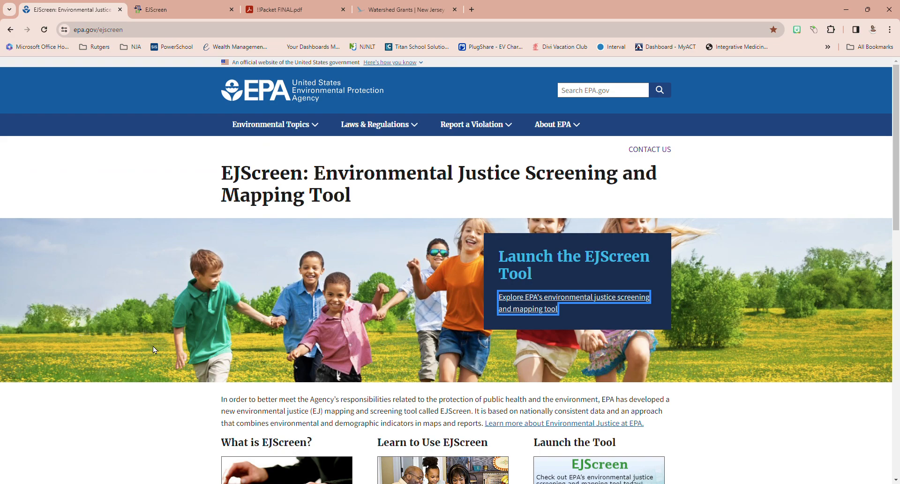
Review the environmental justice indicators page in !!Packet FINAL.pdf and the launch links on the EJScreen home page.
{"action": "left_click", "coordinate": [294, 10]}
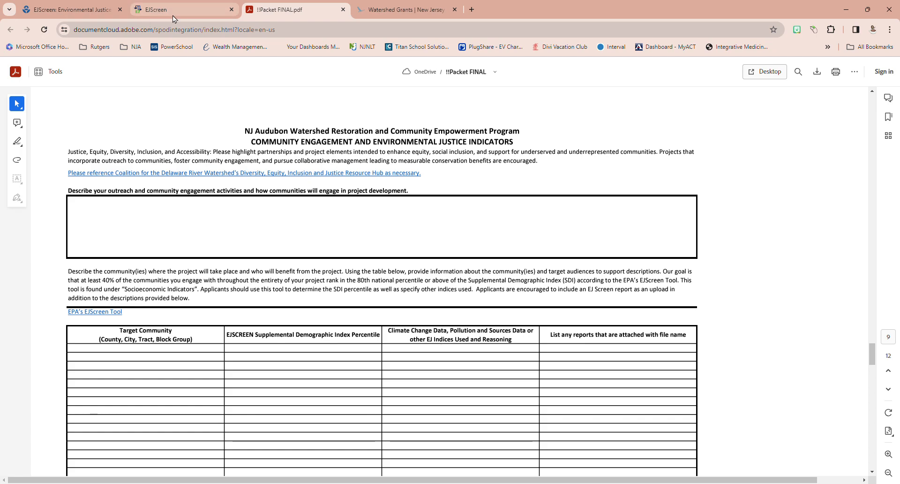
{"action": "left_click", "coordinate": [70, 10]}
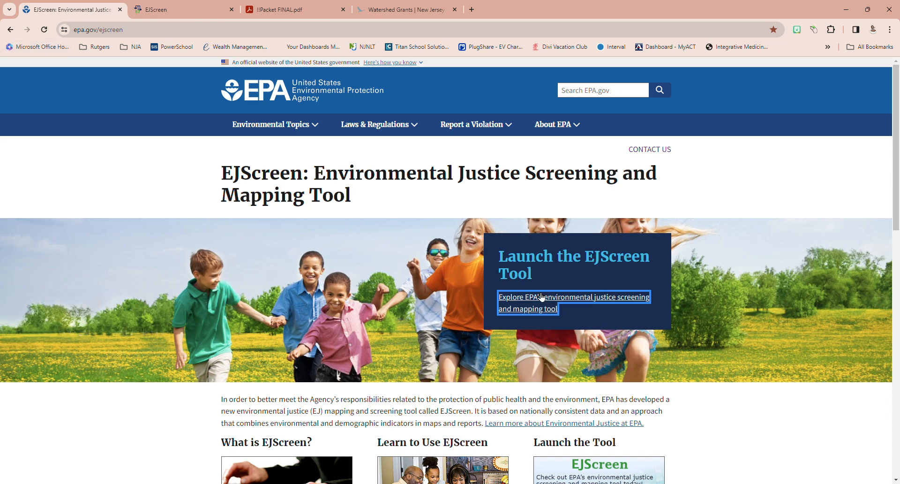
{"action": "scroll", "coordinate": [541, 299], "scroll_direction": "down", "scroll_amount": 2}
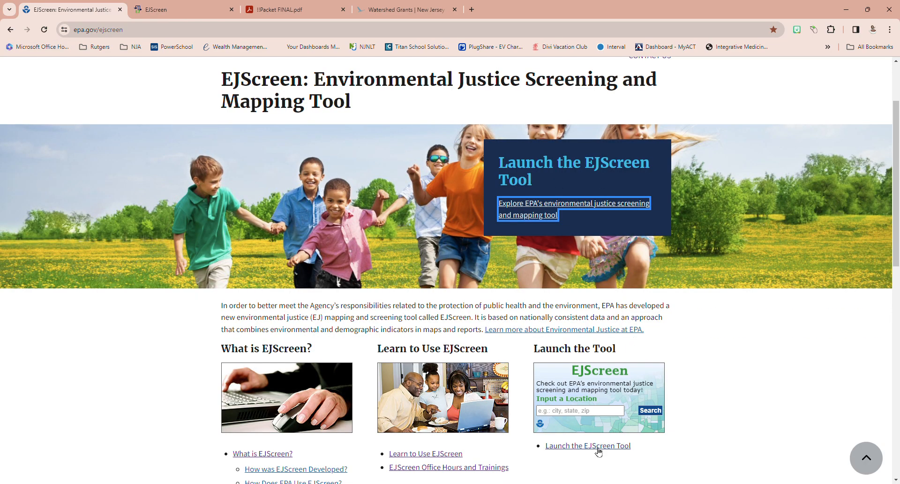
Switch to the EJScreen mapper and locate Camden, NJ, USA on the map.
{"action": "left_click", "coordinate": [195, 11]}
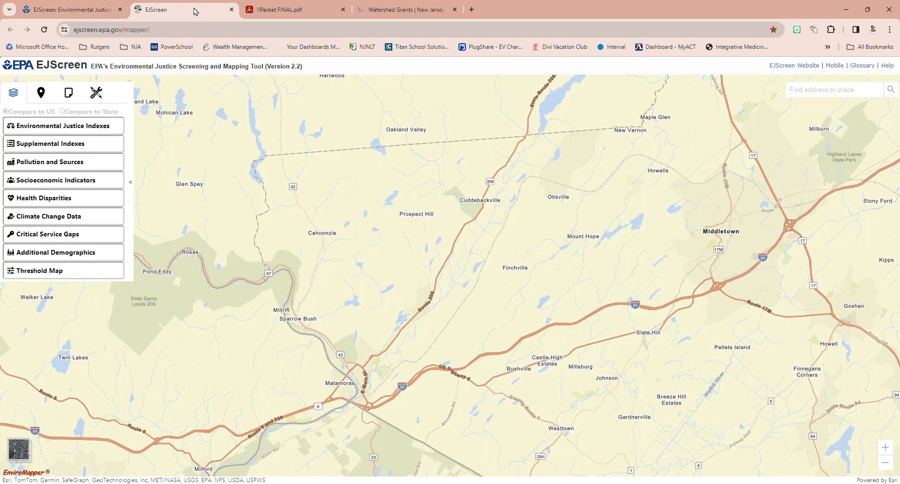
{"action": "scroll", "coordinate": [419, 241], "scroll_direction": "down", "scroll_amount": 2}
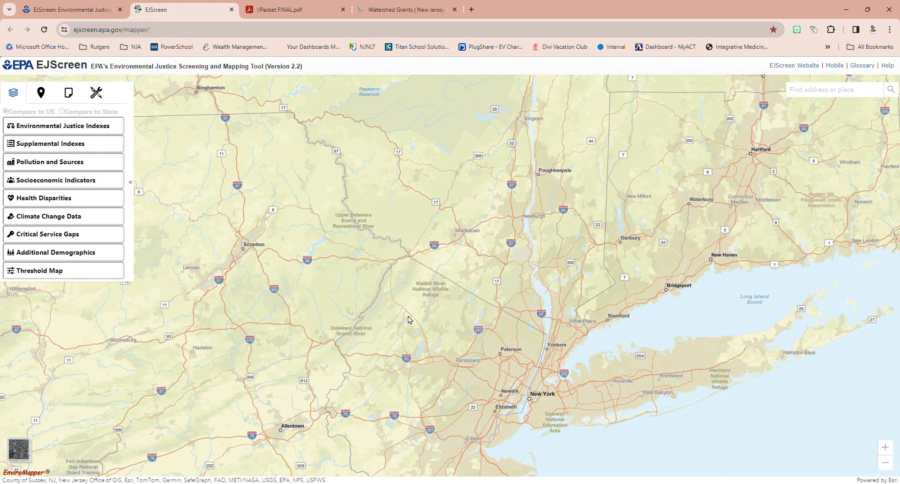
{"action": "scroll", "coordinate": [417, 321], "scroll_direction": "down", "scroll_amount": 2}
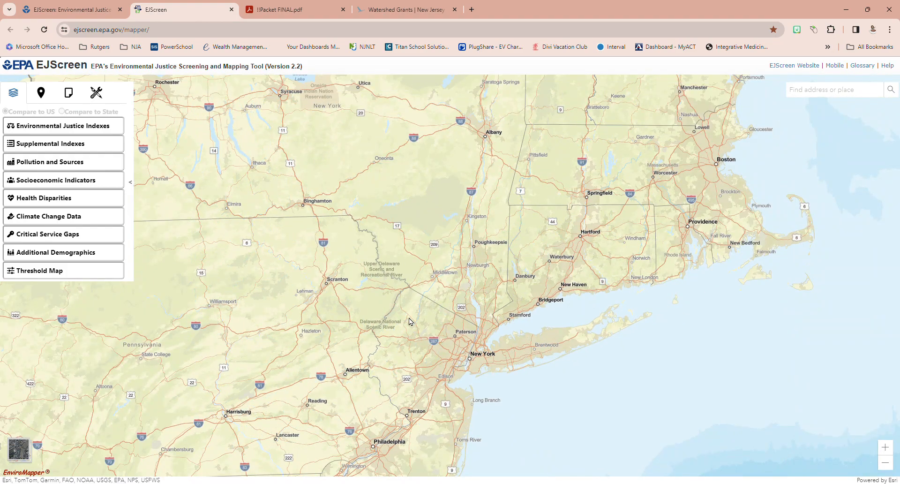
{"action": "scroll", "coordinate": [425, 316], "scroll_direction": "down", "scroll_amount": 3}
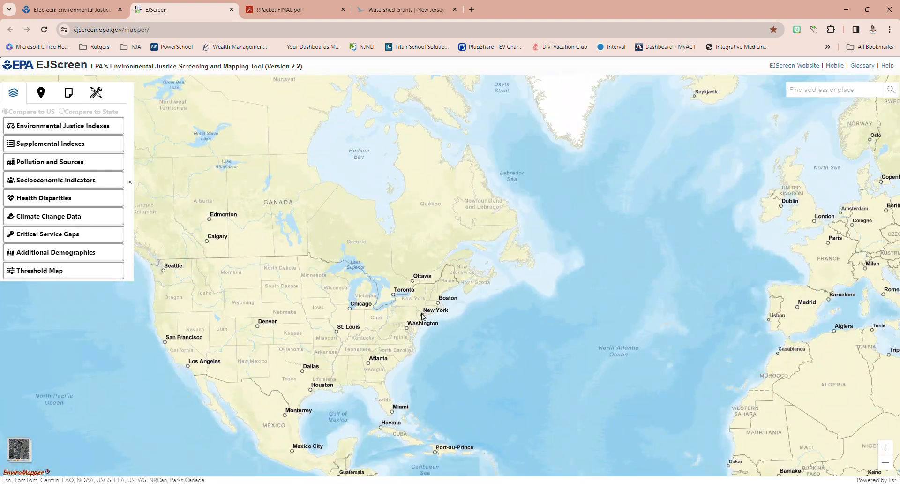
{"action": "scroll", "coordinate": [428, 323], "scroll_direction": "down", "scroll_amount": 3}
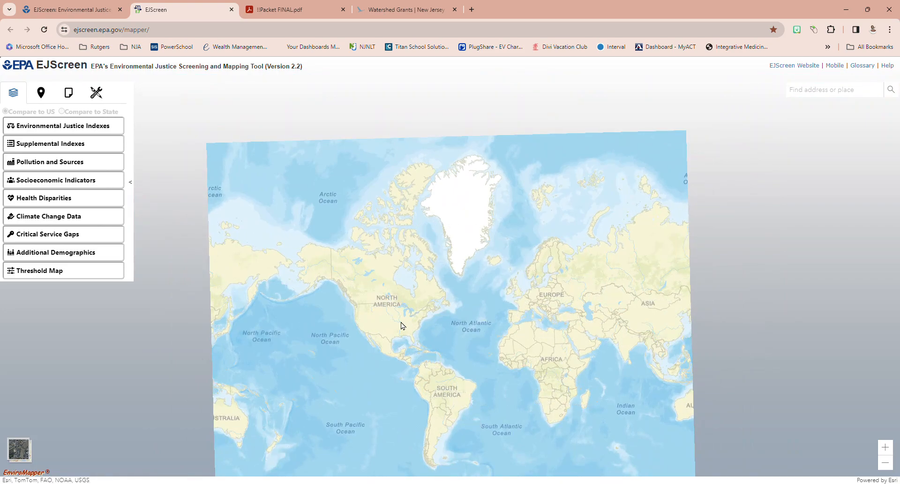
{"action": "left_click_drag", "start_coordinate": [405, 291], "coordinate": [407, 265]}
{"action": "left_click_drag", "start_coordinate": [456, 259], "coordinate": [466, 239]}
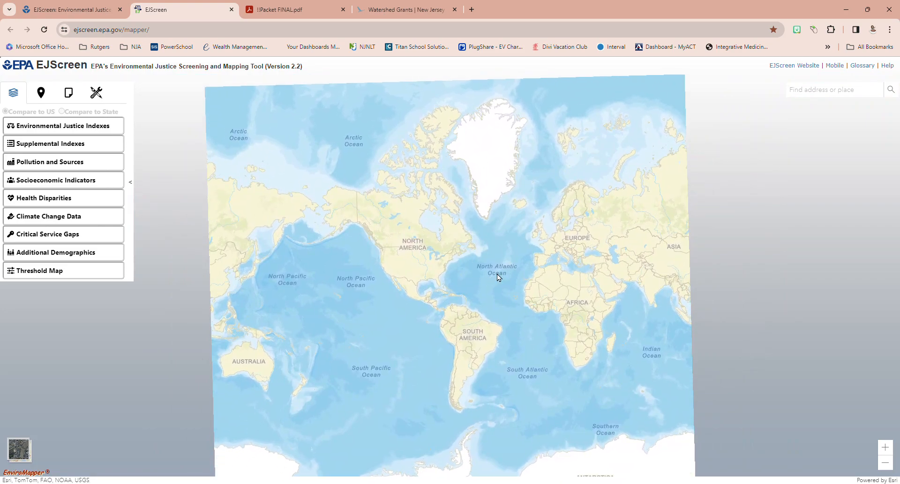
{"action": "scroll", "coordinate": [501, 275], "scroll_direction": "down", "scroll_amount": 1}
{"action": "scroll", "coordinate": [500, 275], "scroll_direction": "up", "scroll_amount": 1}
{"action": "left_click", "coordinate": [826, 95]}
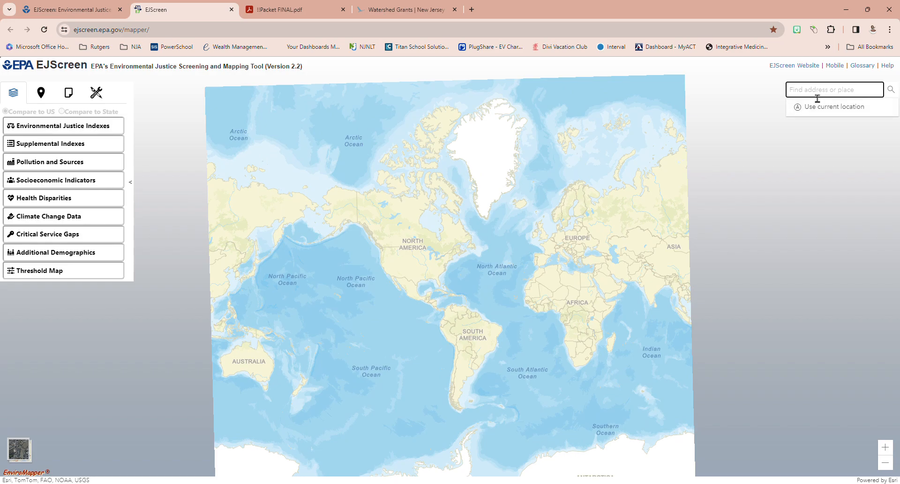
{"action": "type", "text": "Camden"}
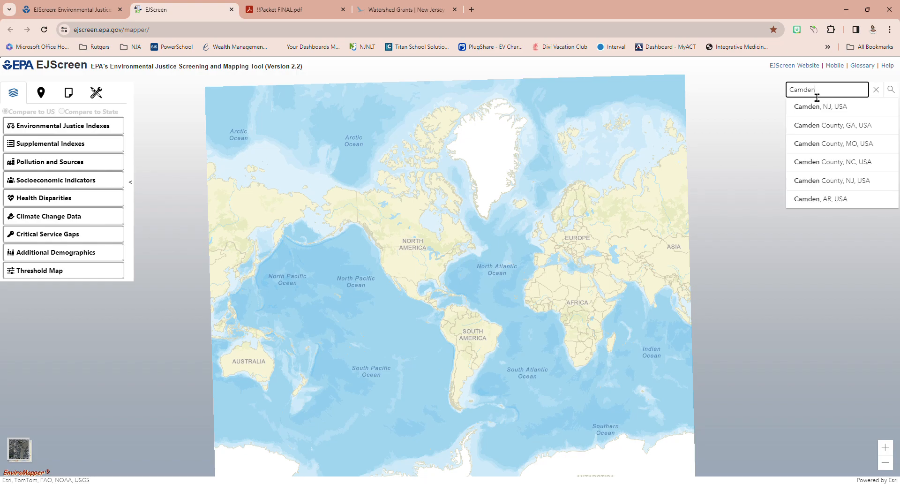
{"action": "left_click", "coordinate": [834, 108]}
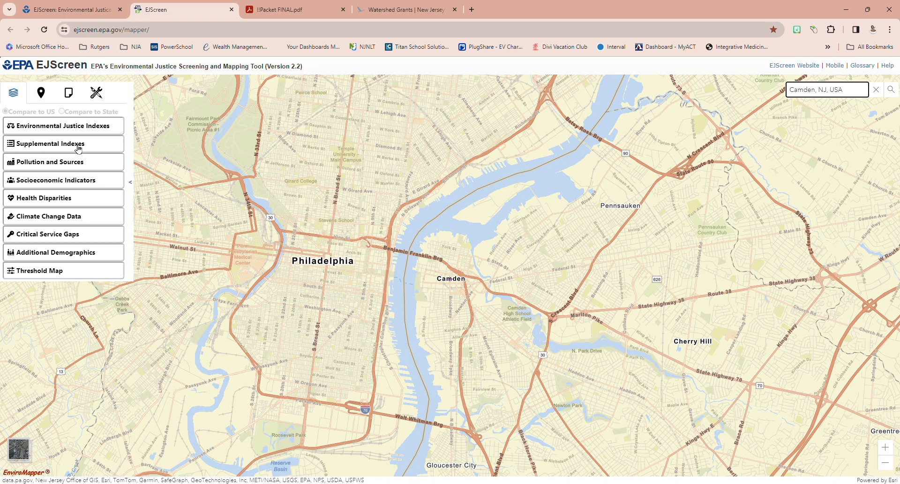
Check the packet's index requirement and map the Supplemental Demographic Index from the Socioeconomic Indicators.
{"action": "left_click", "coordinate": [78, 180]}
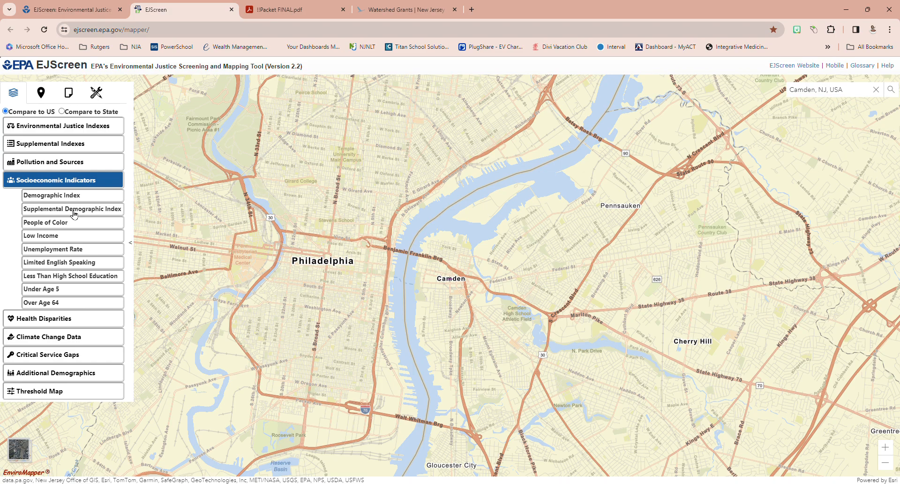
{"action": "left_click", "coordinate": [282, 10]}
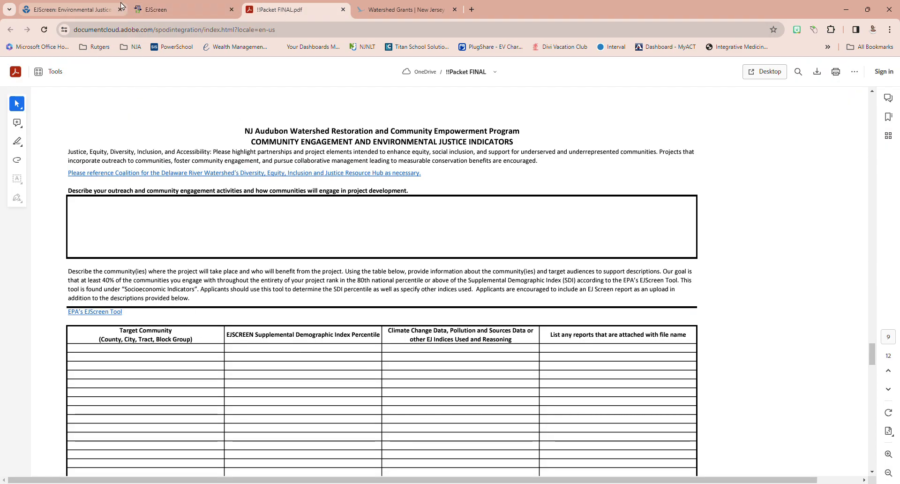
{"action": "left_click", "coordinate": [180, 10]}
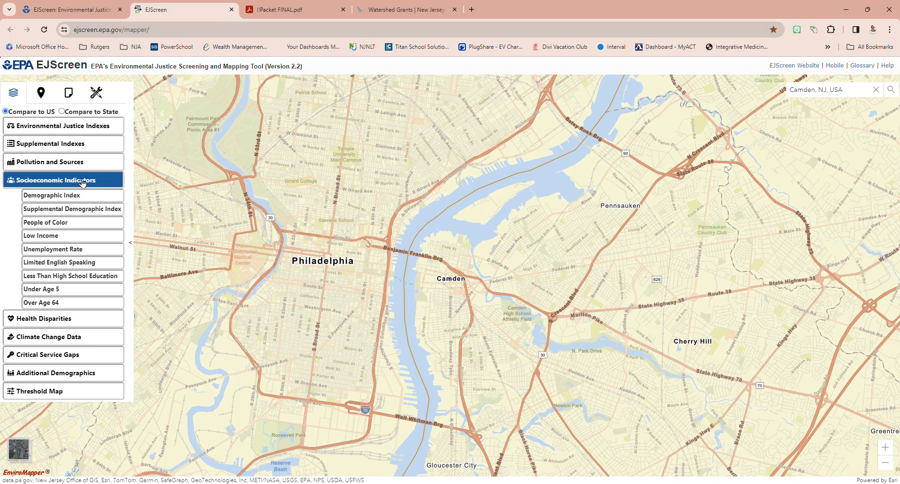
{"action": "left_click", "coordinate": [70, 216]}
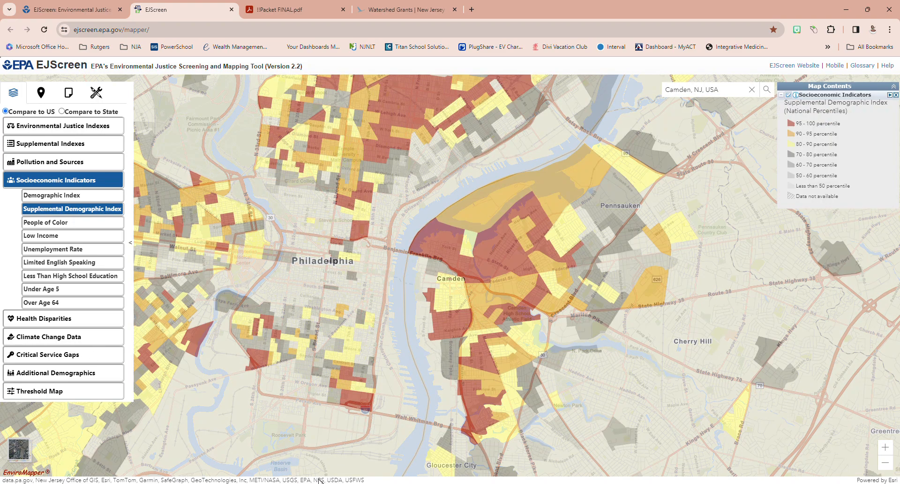
Inspect the US percentile data of the small yellow block group north of Camden's centre, and close its details.
{"action": "scroll", "coordinate": [525, 401], "scroll_direction": "up", "scroll_amount": 2}
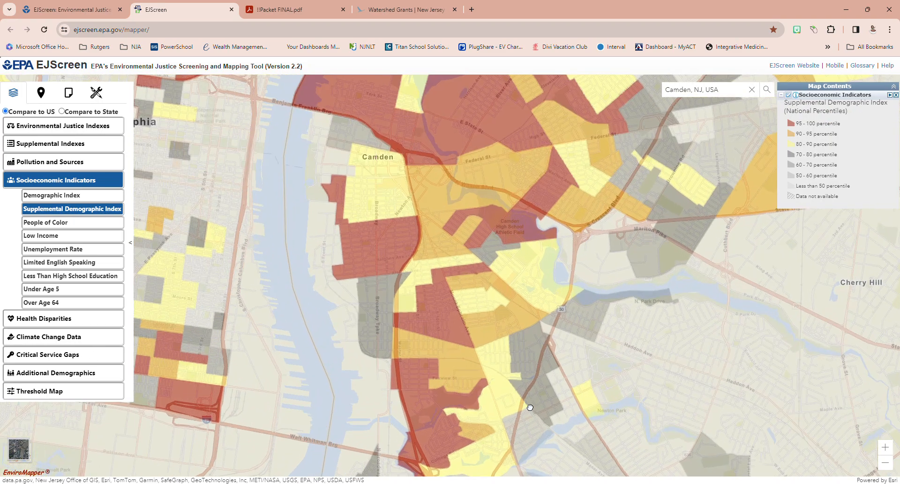
{"action": "scroll", "coordinate": [435, 279], "scroll_direction": "down", "scroll_amount": 3}
{"action": "scroll", "coordinate": [425, 263], "scroll_direction": "up", "scroll_amount": 2}
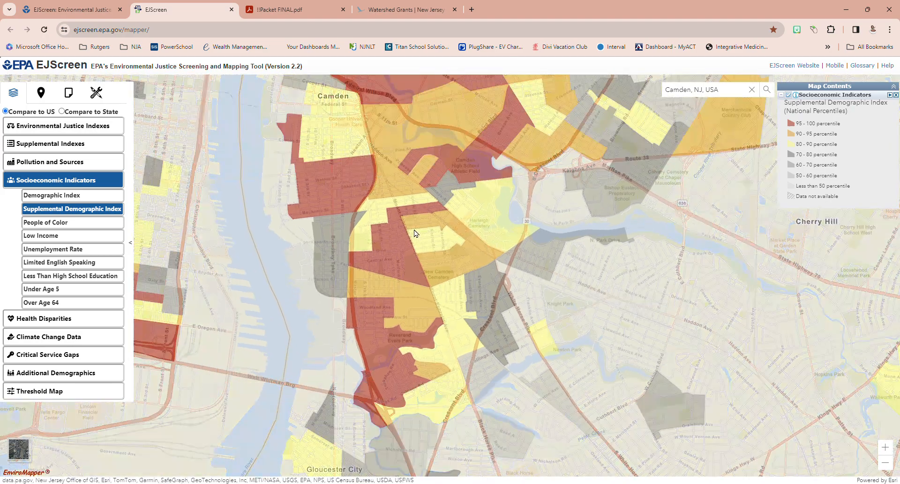
{"action": "left_click_drag", "start_coordinate": [424, 263], "coordinate": [448, 353]}
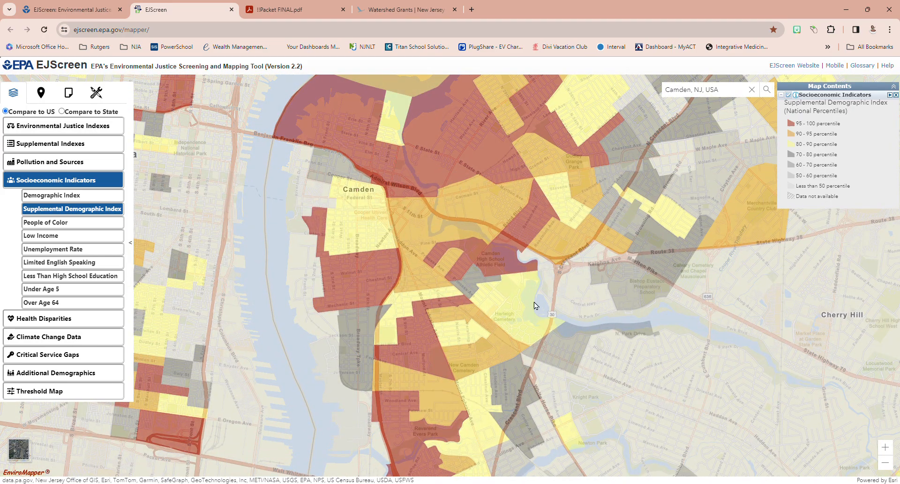
{"action": "scroll", "coordinate": [491, 223], "scroll_direction": "down", "scroll_amount": 1}
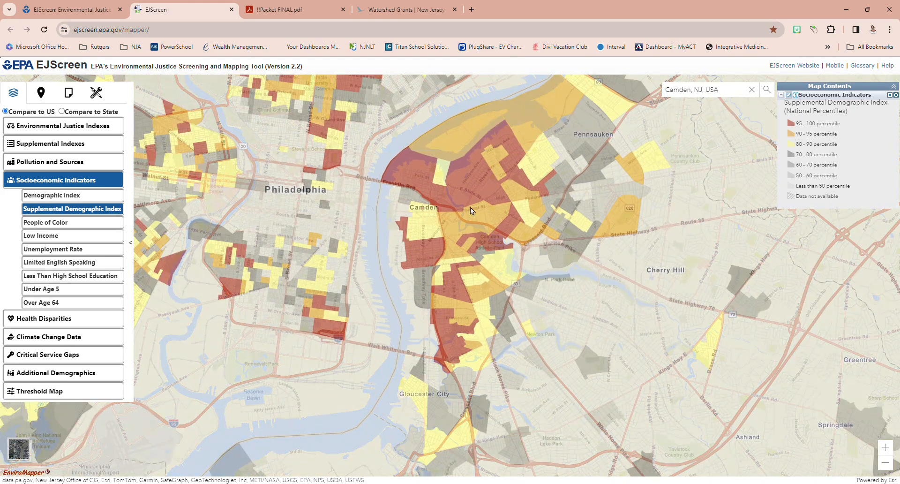
{"action": "left_click", "coordinate": [439, 179]}
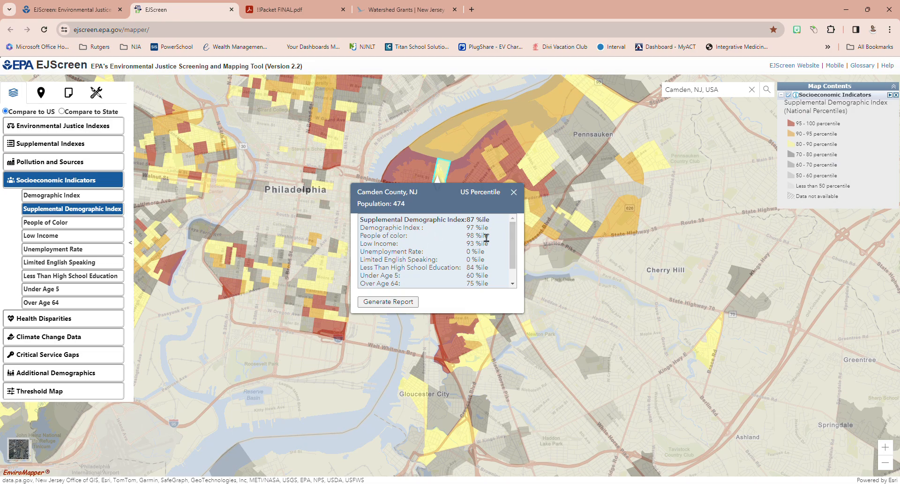
{"action": "double_click", "coordinate": [475, 228]}
{"action": "left_click", "coordinate": [514, 193]}
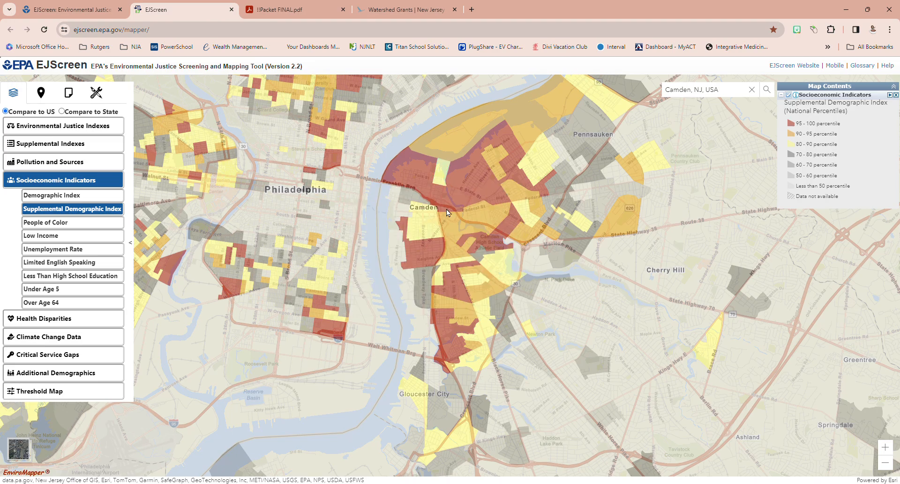
Inspect the US percentile data of the red block group just west of the small yellow one, and close its details.
{"action": "scroll", "coordinate": [446, 213], "scroll_direction": "up", "scroll_amount": 2}
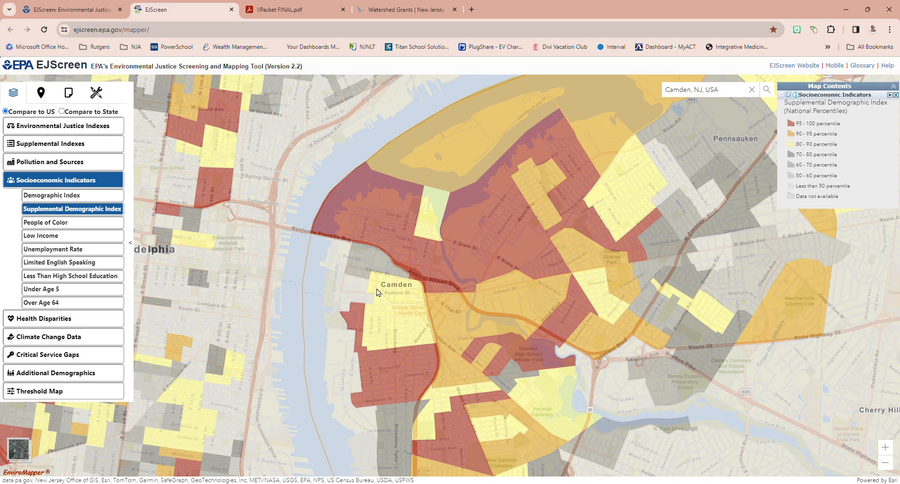
{"action": "left_click", "coordinate": [398, 221]}
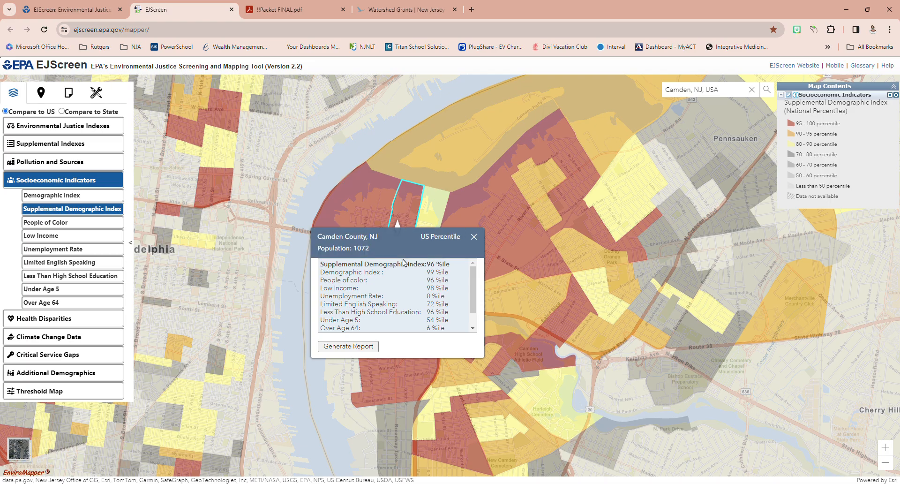
{"action": "left_click", "coordinate": [474, 238]}
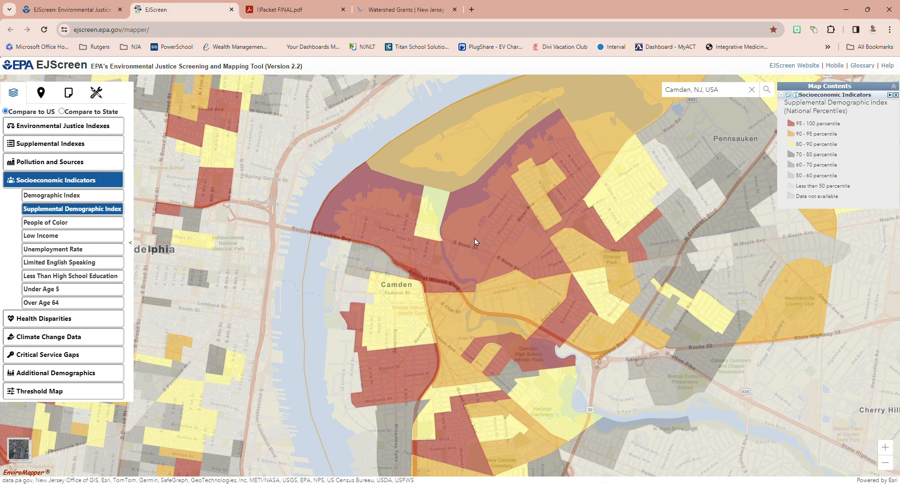
Generate an EJScreen Community Report for the red block group west of the yellow one, and return to the unobstructed map.
{"action": "left_click", "coordinate": [411, 209]}
{"action": "left_click", "coordinate": [407, 207]}
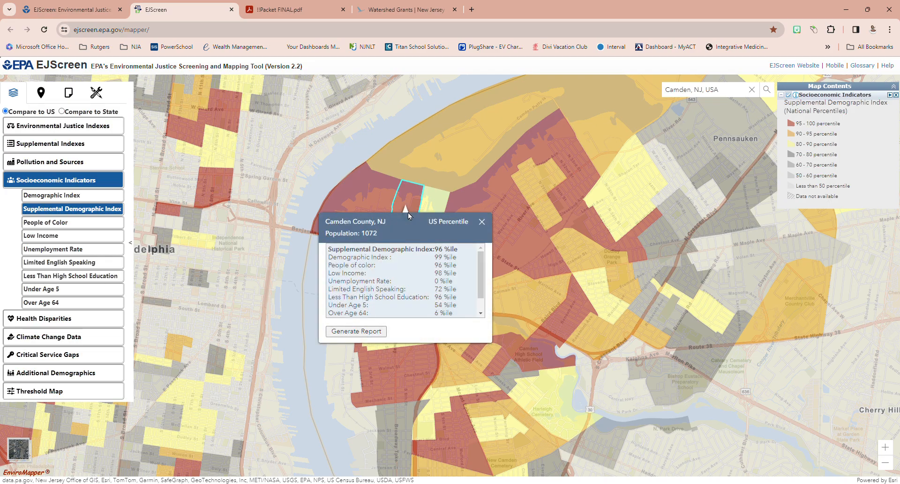
{"action": "scroll", "coordinate": [404, 271], "scroll_direction": "down", "scroll_amount": 1}
{"action": "scroll", "coordinate": [411, 278], "scroll_direction": "up", "scroll_amount": 1}
{"action": "left_click", "coordinate": [366, 332]}
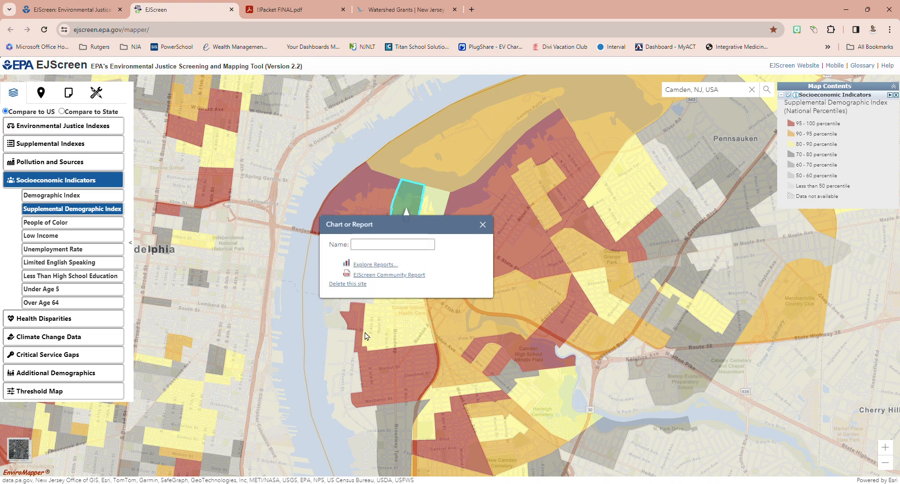
{"action": "left_click", "coordinate": [391, 276]}
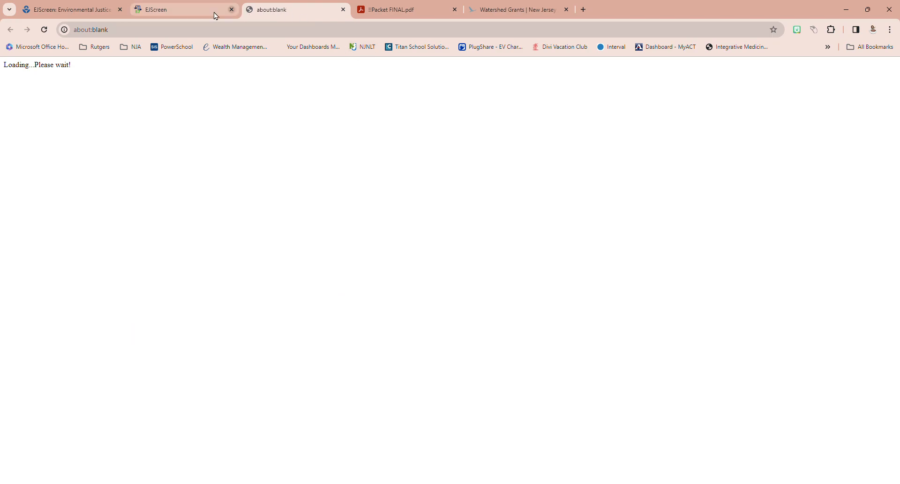
{"action": "left_click", "coordinate": [194, 10]}
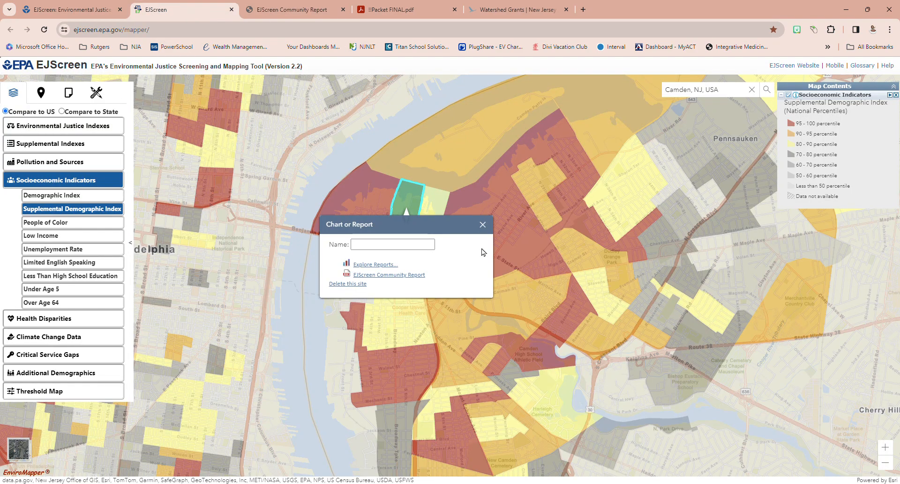
{"action": "left_click", "coordinate": [482, 225]}
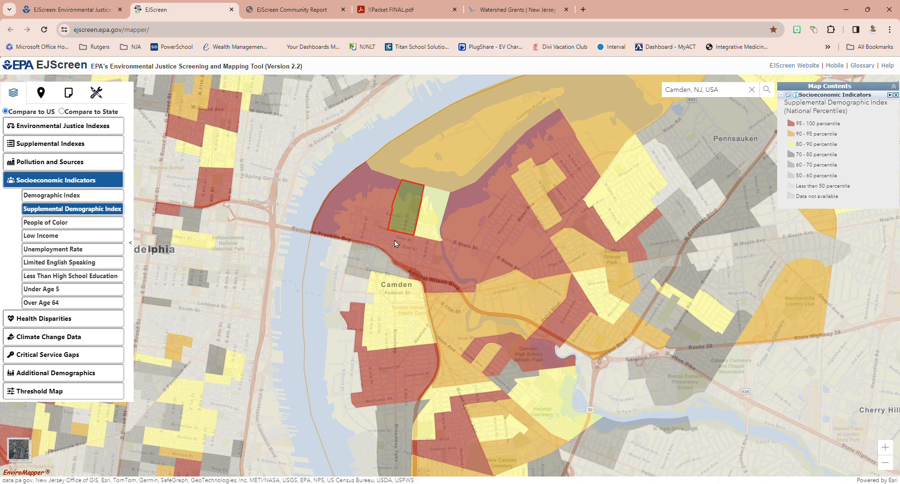
Review the selected block group's open EJScreen Community Report, from community information and supplemental indexes to the environmental and socioeconomic indicators data.
{"action": "left_click", "coordinate": [406, 213]}
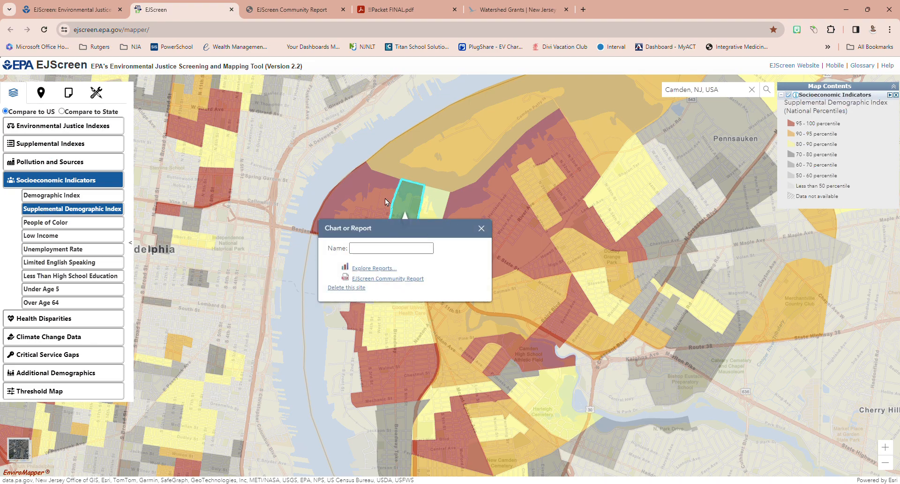
{"action": "left_click", "coordinate": [292, 14]}
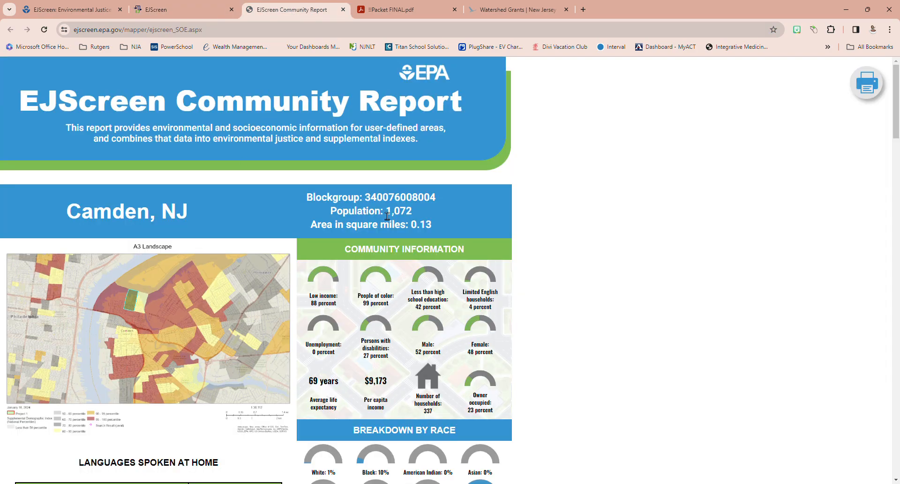
{"action": "scroll", "coordinate": [258, 203], "scroll_direction": "down", "scroll_amount": 5}
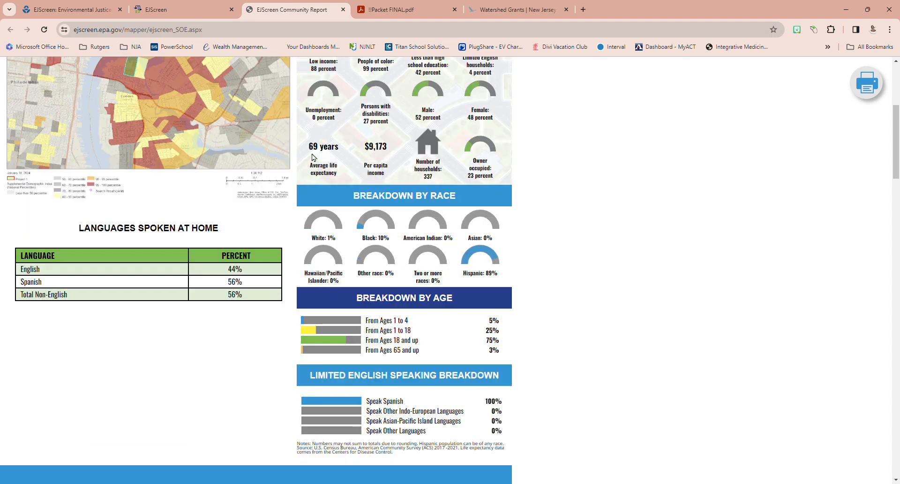
{"action": "scroll", "coordinate": [308, 166], "scroll_direction": "up", "scroll_amount": 2}
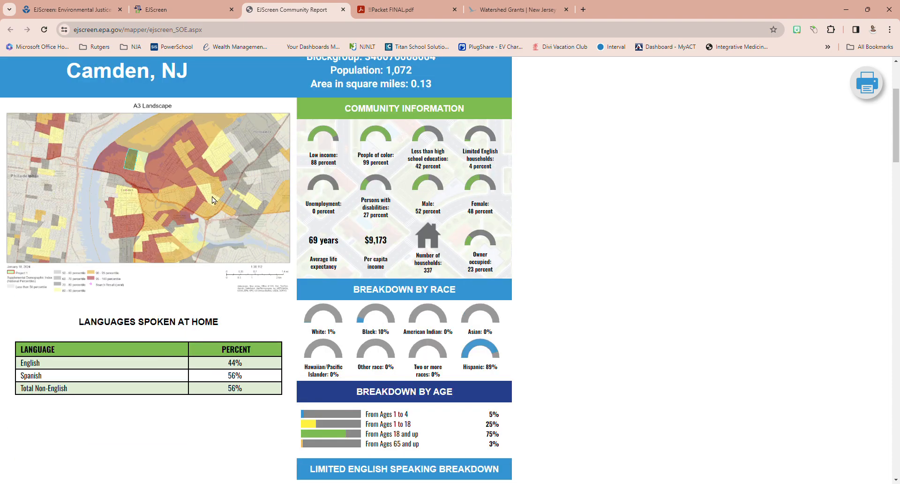
{"action": "scroll", "coordinate": [210, 200], "scroll_direction": "down", "scroll_amount": 8}
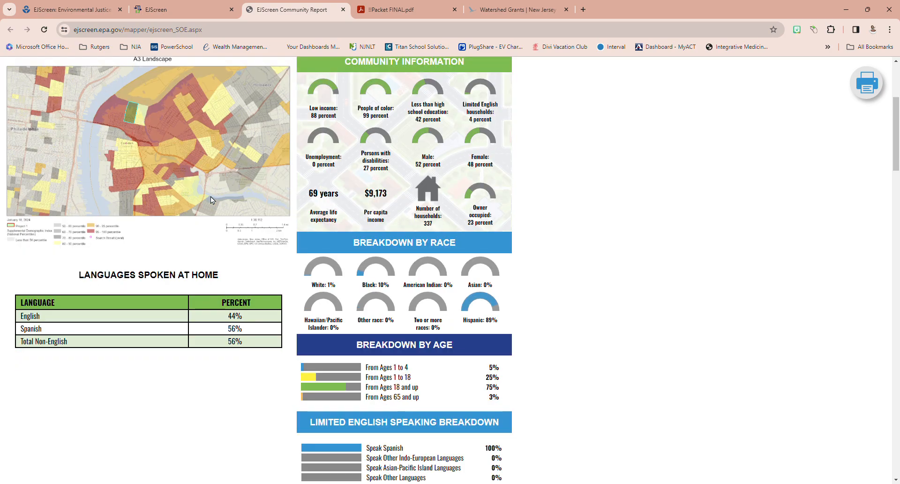
{"action": "scroll", "coordinate": [215, 199], "scroll_direction": "down", "scroll_amount": 8}
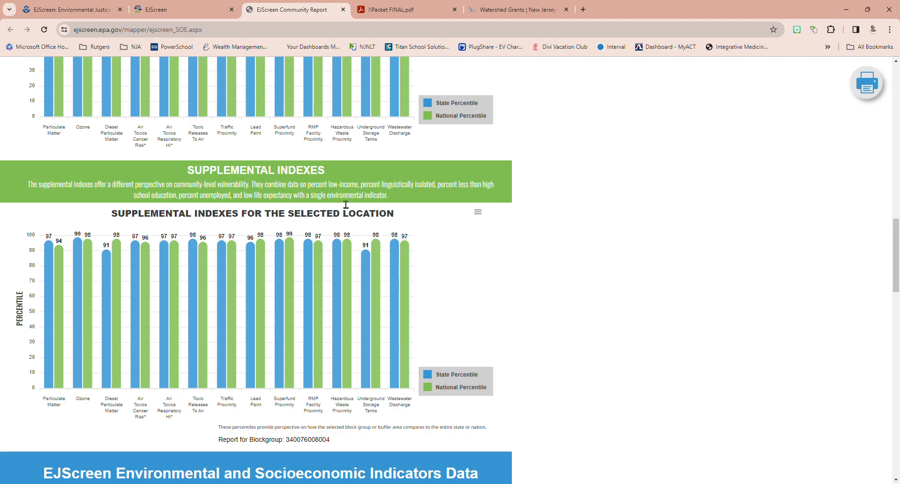
{"action": "scroll", "coordinate": [364, 207], "scroll_direction": "down", "scroll_amount": 1}
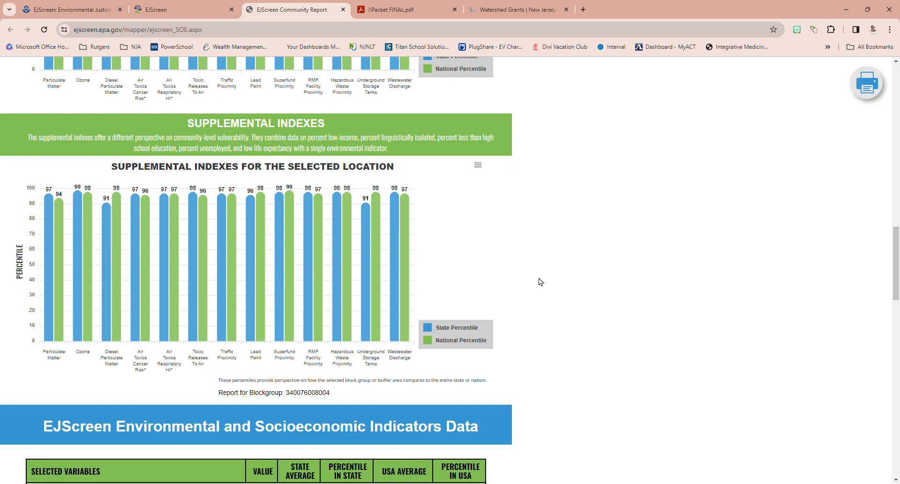
{"action": "scroll", "coordinate": [546, 279], "scroll_direction": "down", "scroll_amount": 3}
{"action": "scroll", "coordinate": [548, 279], "scroll_direction": "down", "scroll_amount": 2}
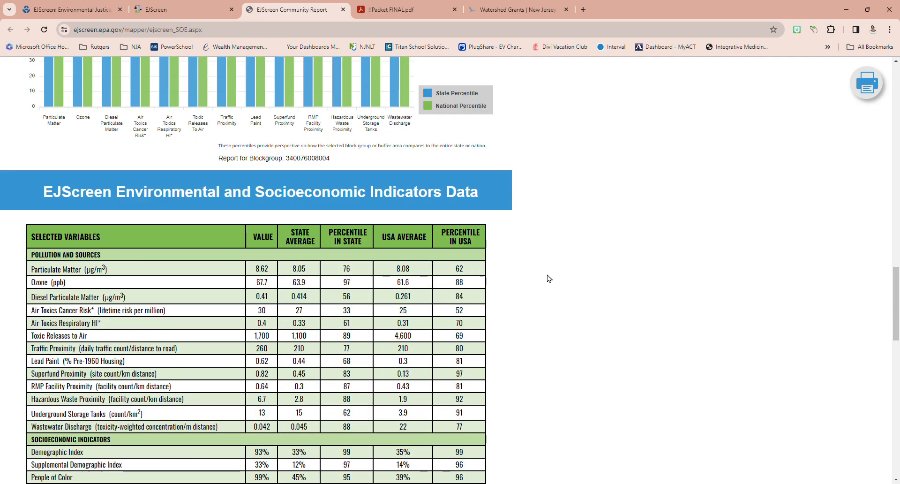
{"action": "scroll", "coordinate": [548, 280], "scroll_direction": "down", "scroll_amount": 2}
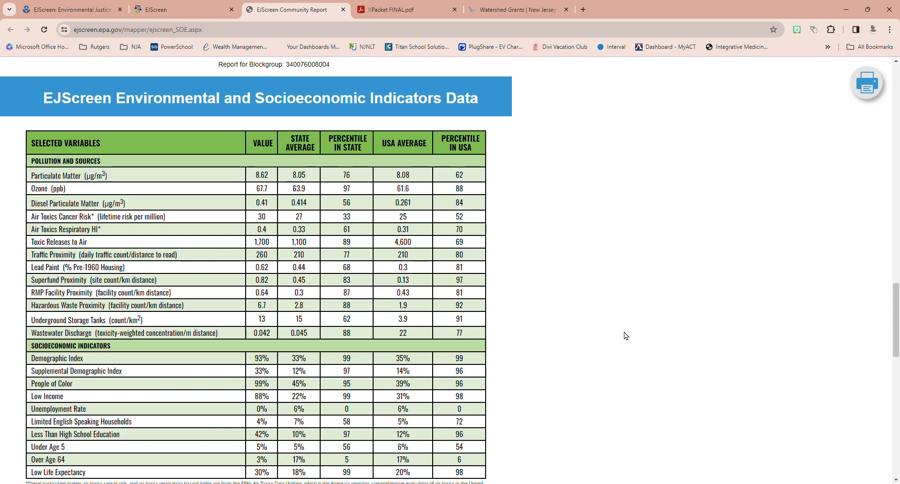
Preview the Community Report's printout without printing it, and close the report and the block group's Chart or Report details.
{"action": "left_click", "coordinate": [867, 87]}
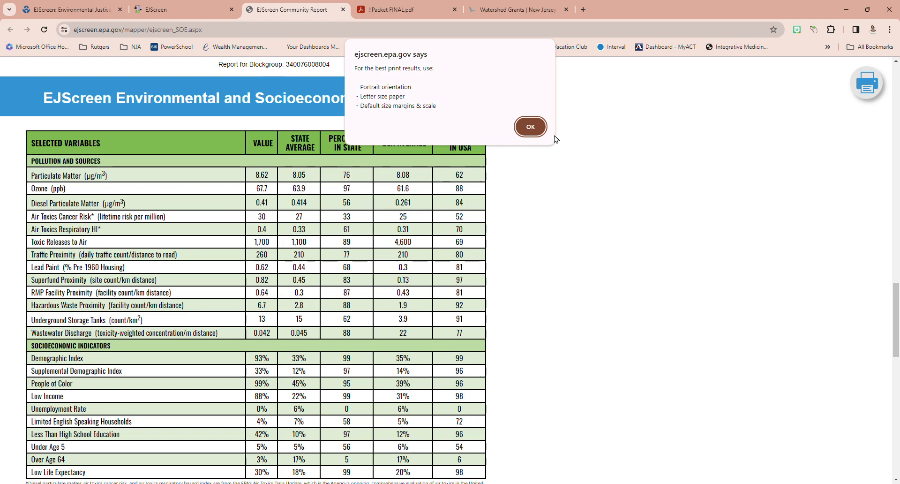
{"action": "left_click", "coordinate": [533, 128]}
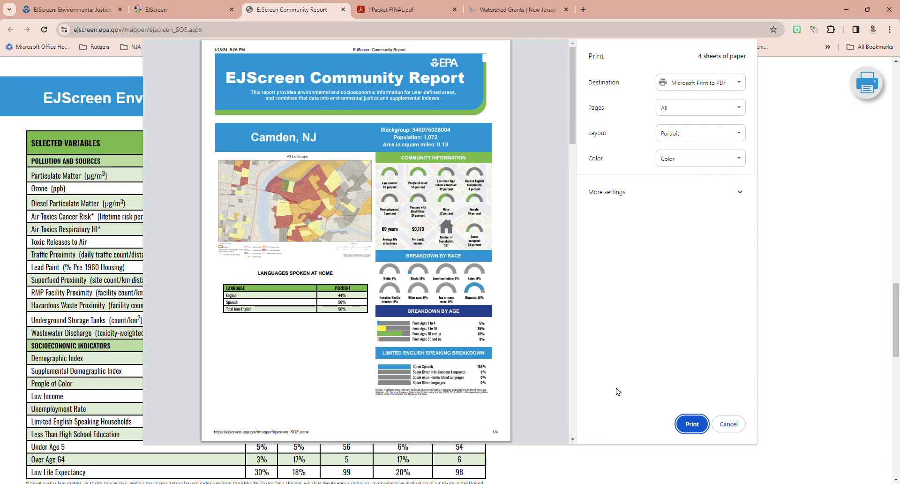
{"action": "left_click", "coordinate": [742, 423]}
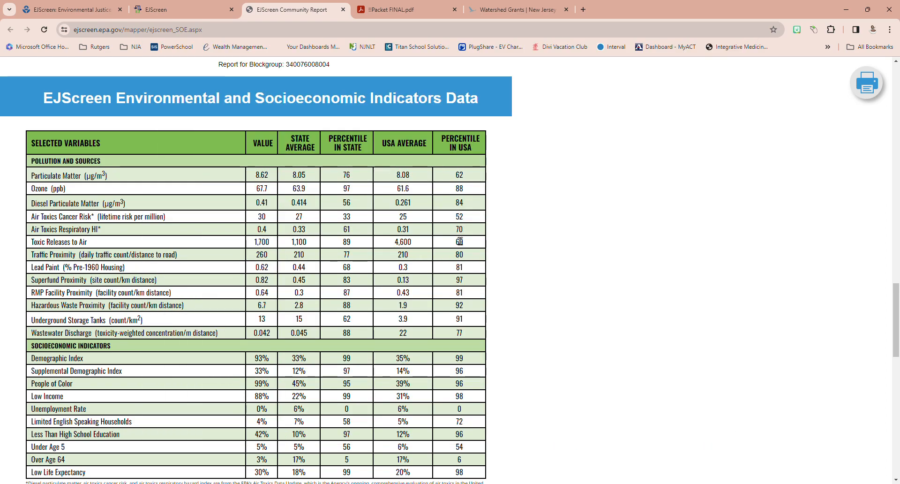
{"action": "left_click", "coordinate": [343, 10]}
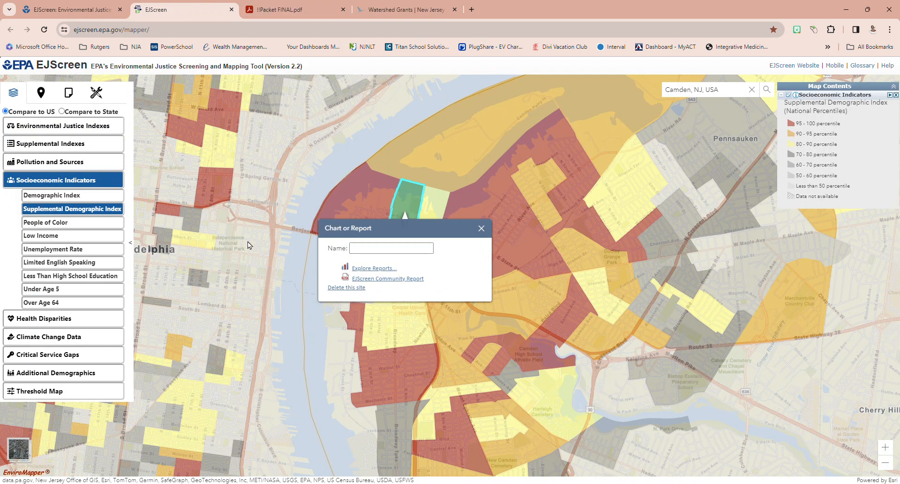
{"action": "left_click", "coordinate": [482, 229]}
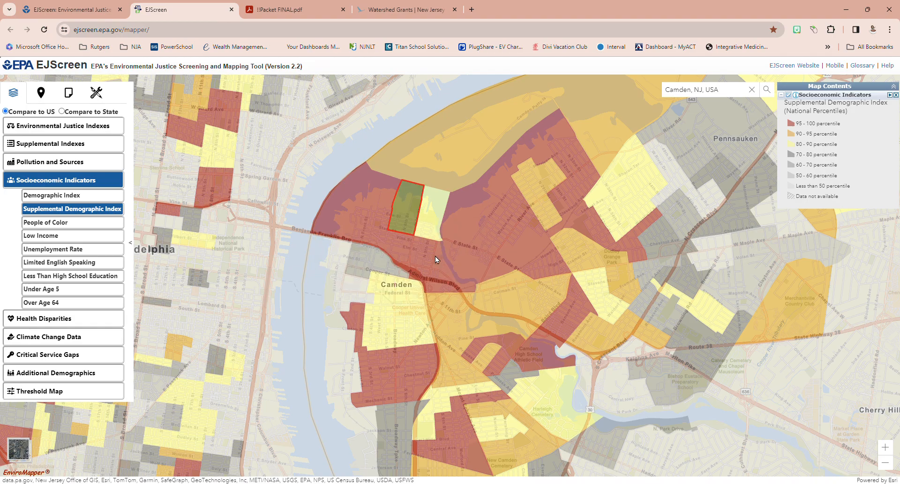
Examine the map layers available under Pollution and Sources, Supplemental Indexes and Socioeconomic Indicators.
{"action": "left_click", "coordinate": [58, 181]}
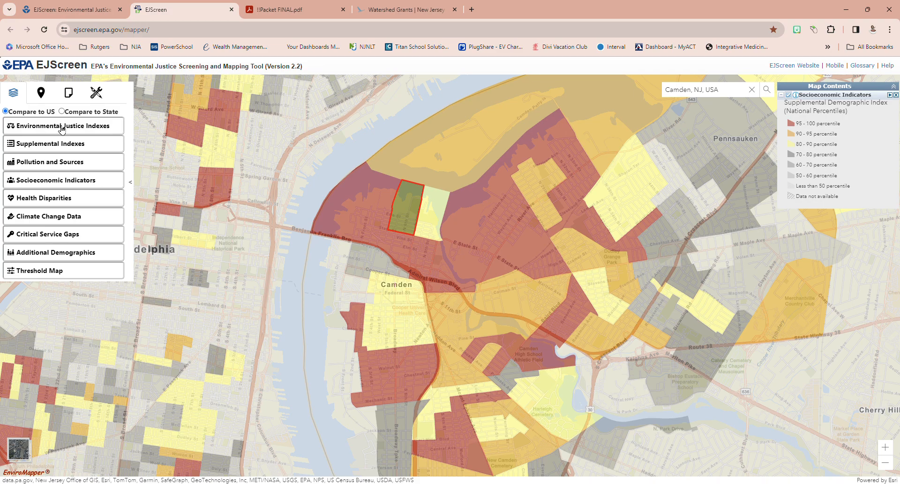
{"action": "left_click", "coordinate": [60, 186]}
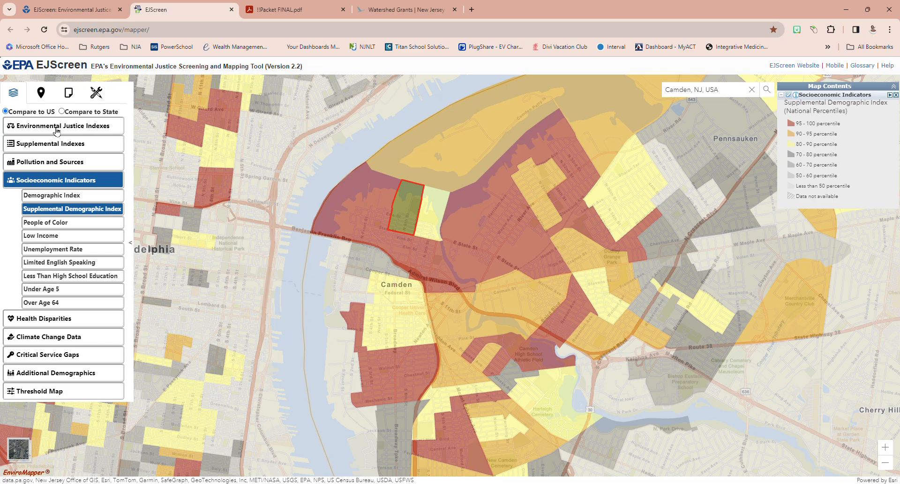
{"action": "left_click", "coordinate": [51, 163]}
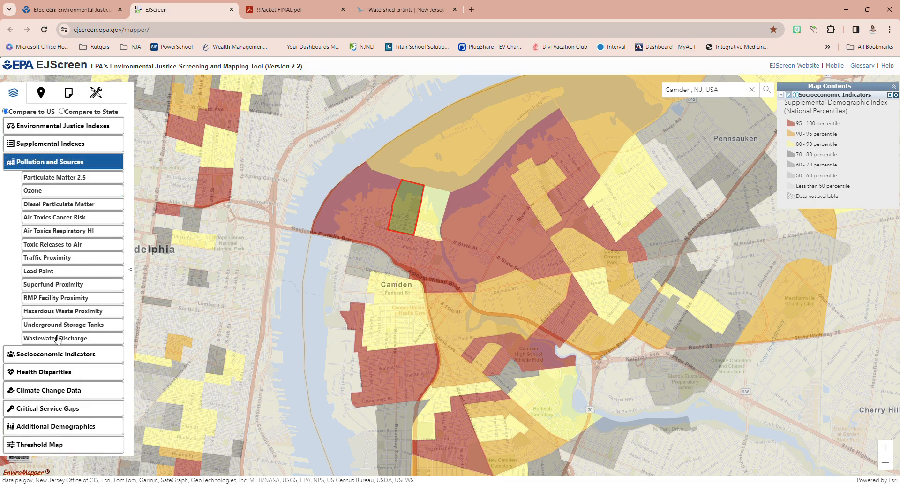
{"action": "left_click", "coordinate": [52, 149]}
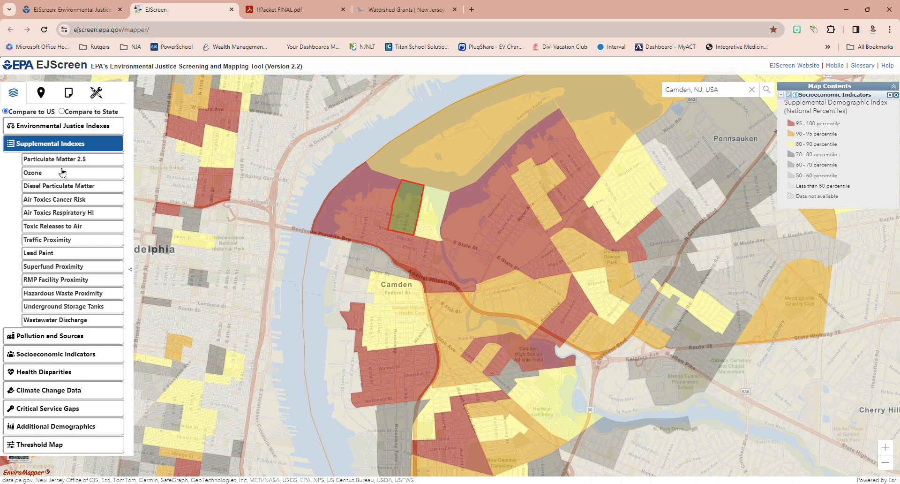
{"action": "left_click", "coordinate": [67, 356]}
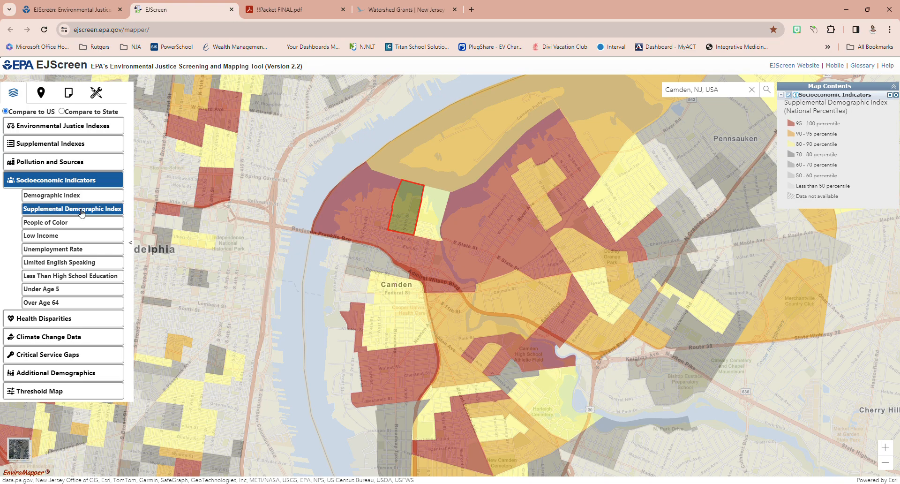
{"action": "left_click", "coordinate": [81, 165]}
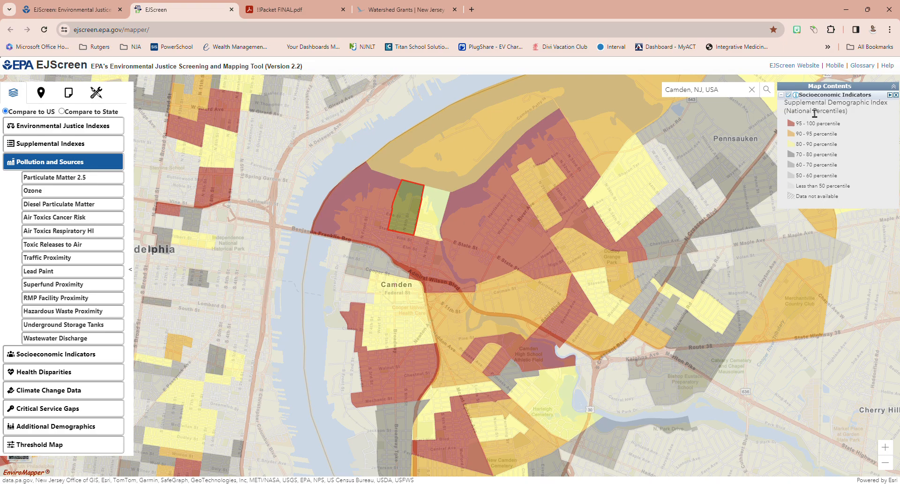
{"action": "left_click", "coordinate": [85, 354]}
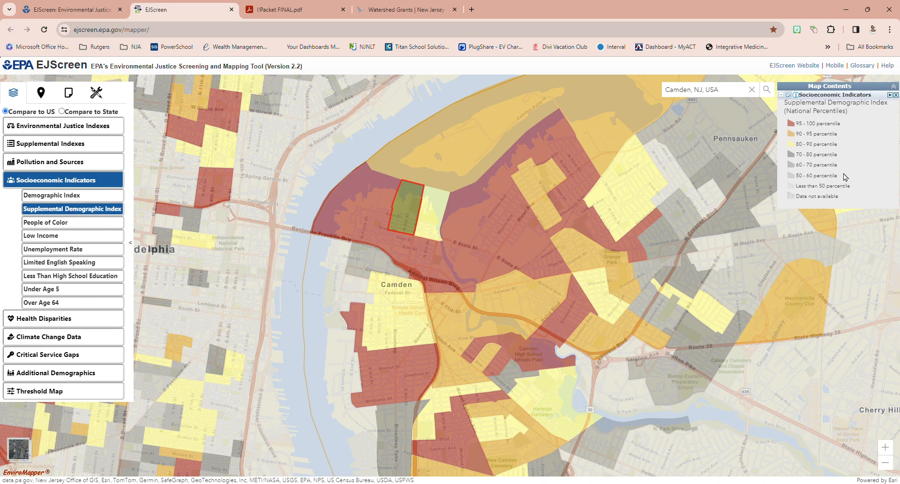
Remove the Supplemental Demographic Index layer from the map and map Wastewater Discharge from Pollution and Sources.
{"action": "left_click", "coordinate": [896, 95]}
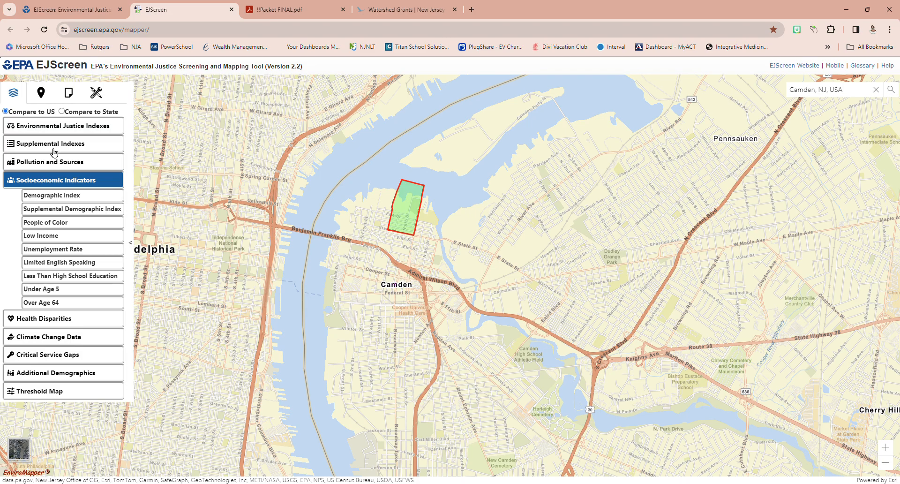
{"action": "left_click", "coordinate": [34, 163]}
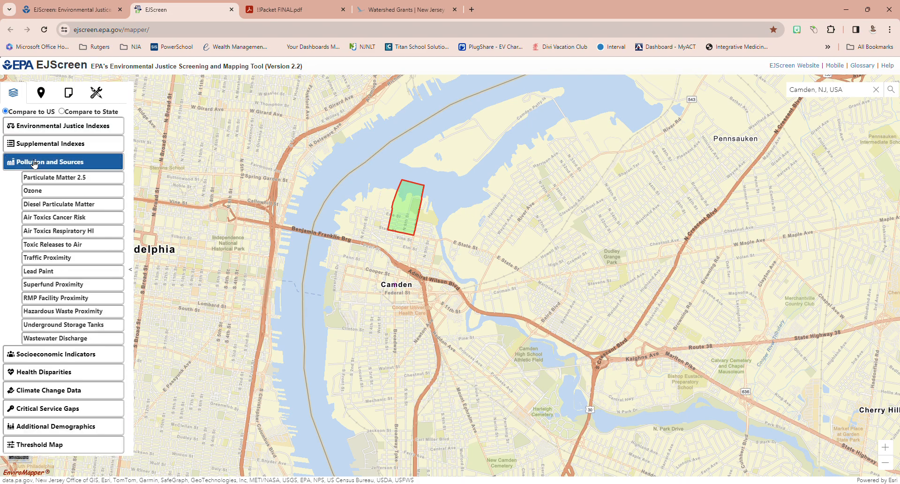
{"action": "left_click", "coordinate": [52, 339]}
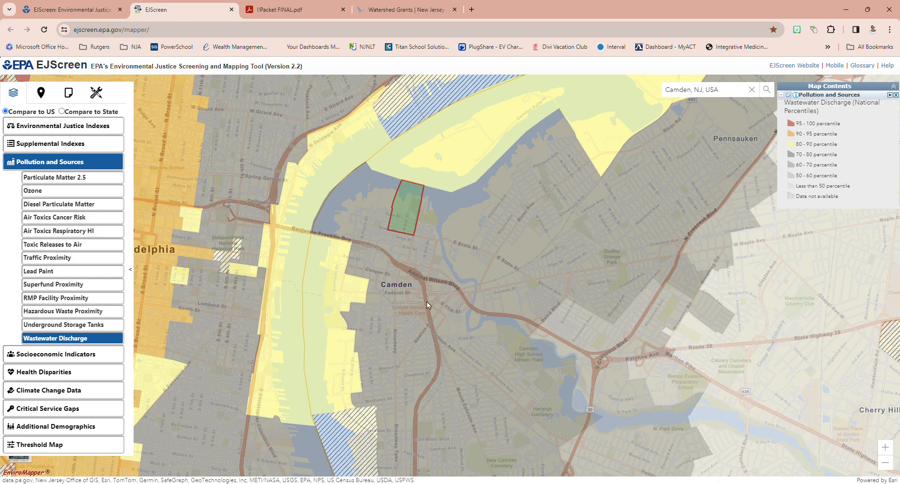
{"action": "left_click", "coordinate": [88, 341]}
{"action": "left_click", "coordinate": [88, 340]}
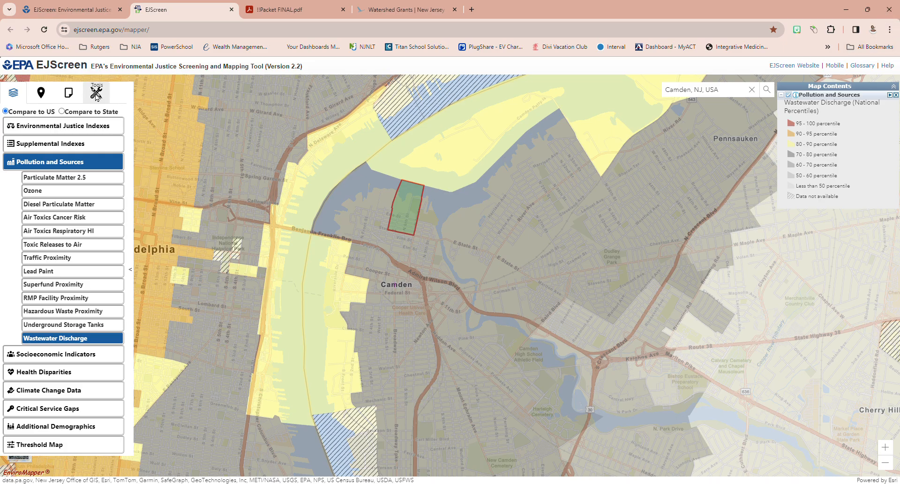
Examine the map's print export options for Layout and Map only, and close them without exporting.
{"action": "left_click", "coordinate": [96, 93]}
{"action": "left_click", "coordinate": [25, 226]}
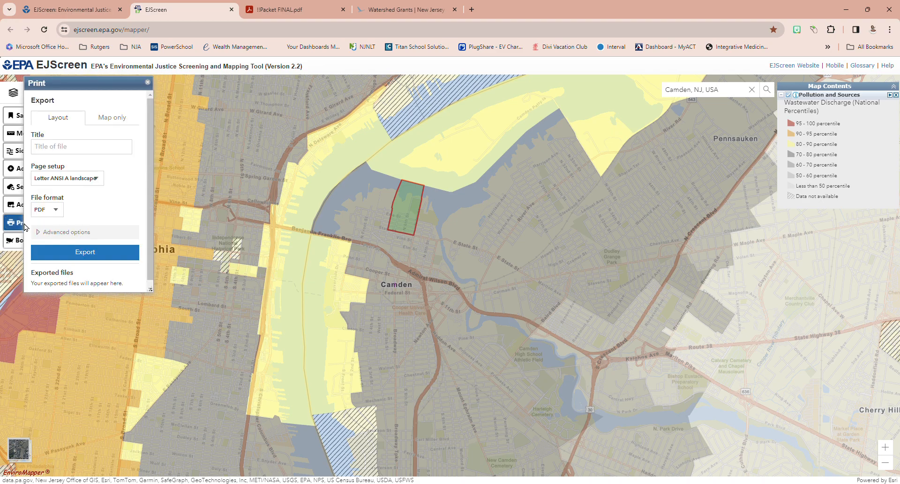
{"action": "left_click", "coordinate": [115, 119]}
{"action": "left_click", "coordinate": [49, 119]}
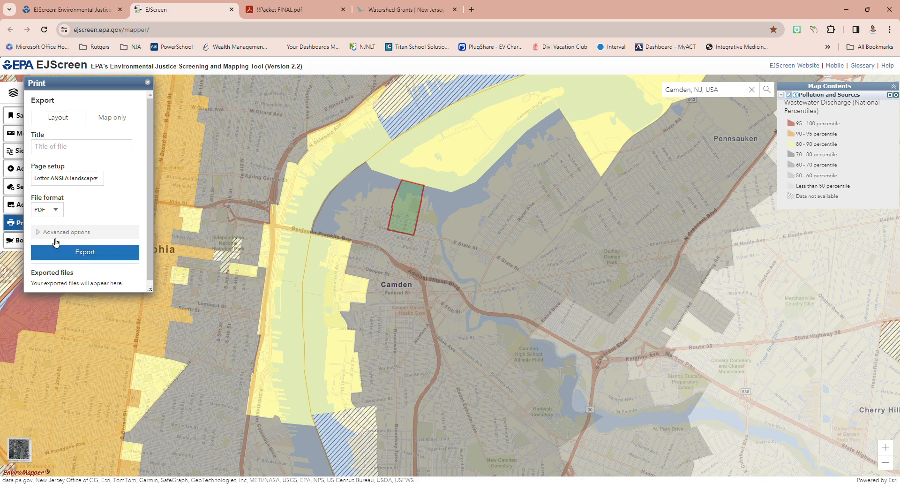
{"action": "left_click", "coordinate": [147, 82]}
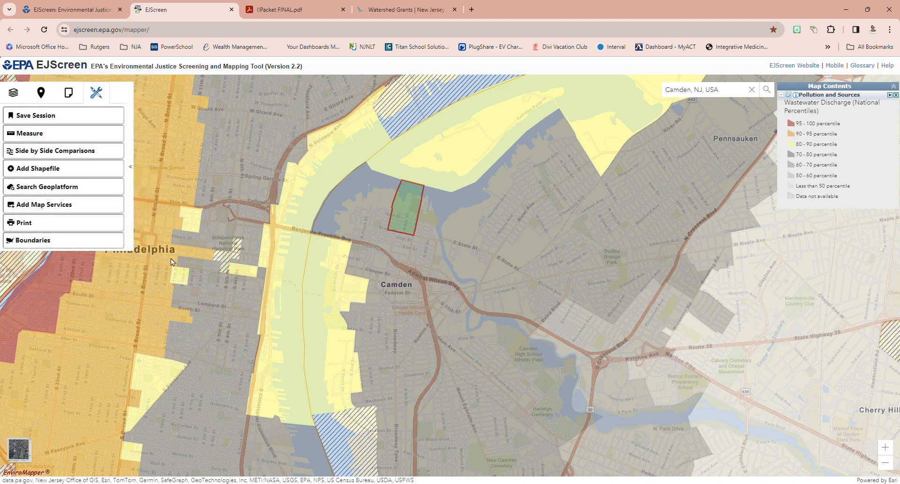
Remove the Wastewater Discharge layer and map Cancer from Health Disparities for the Camden area.
{"action": "left_click", "coordinate": [896, 94]}
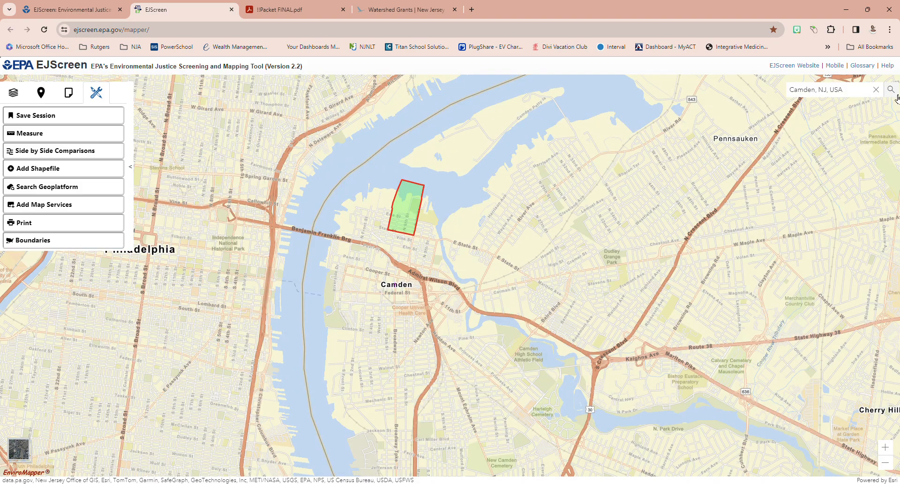
{"action": "left_click", "coordinate": [13, 93]}
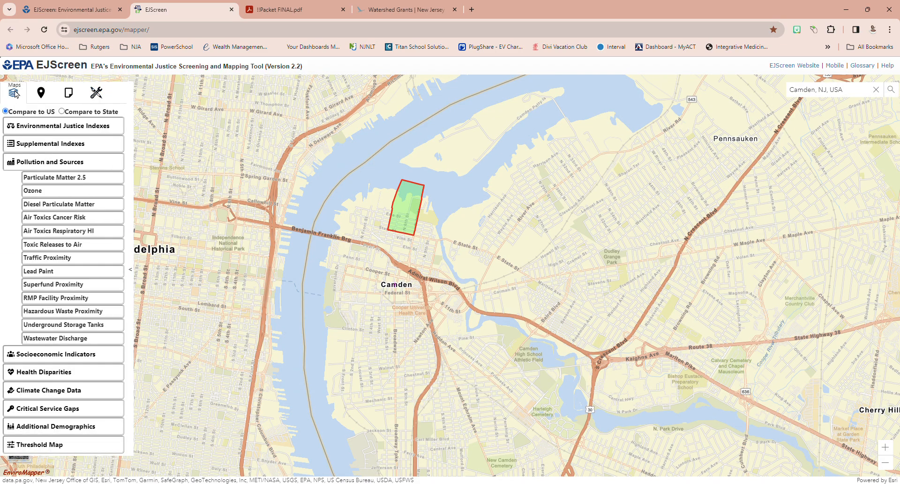
{"action": "left_click", "coordinate": [31, 165]}
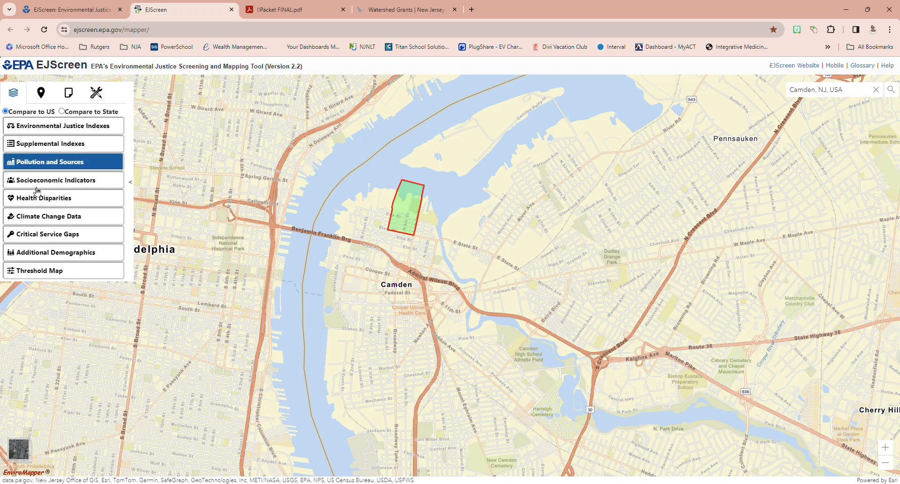
{"action": "left_click", "coordinate": [39, 182]}
{"action": "left_click", "coordinate": [39, 182]}
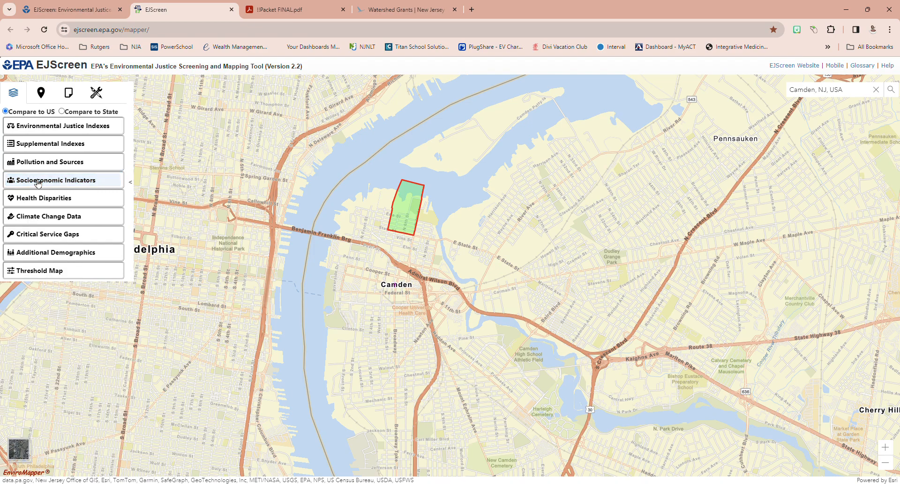
{"action": "left_click", "coordinate": [28, 203]}
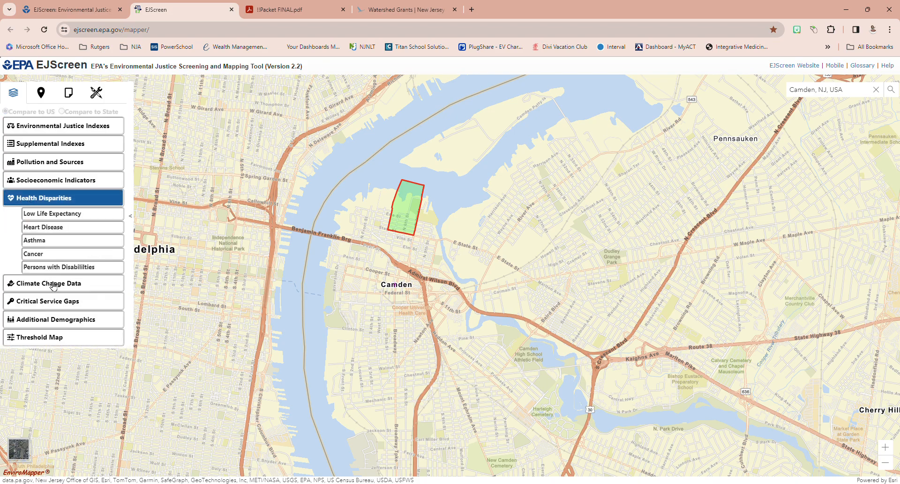
{"action": "left_click", "coordinate": [55, 255]}
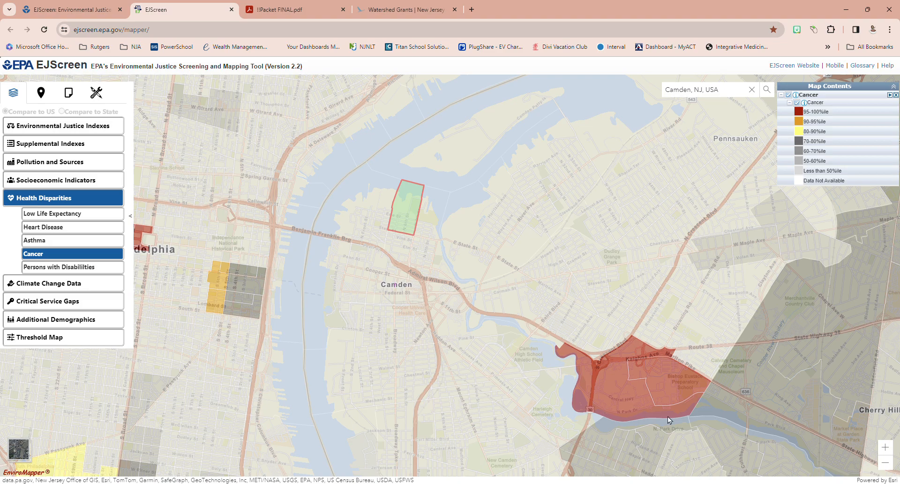
{"action": "left_click_drag", "start_coordinate": [668, 416], "coordinate": [660, 357]}
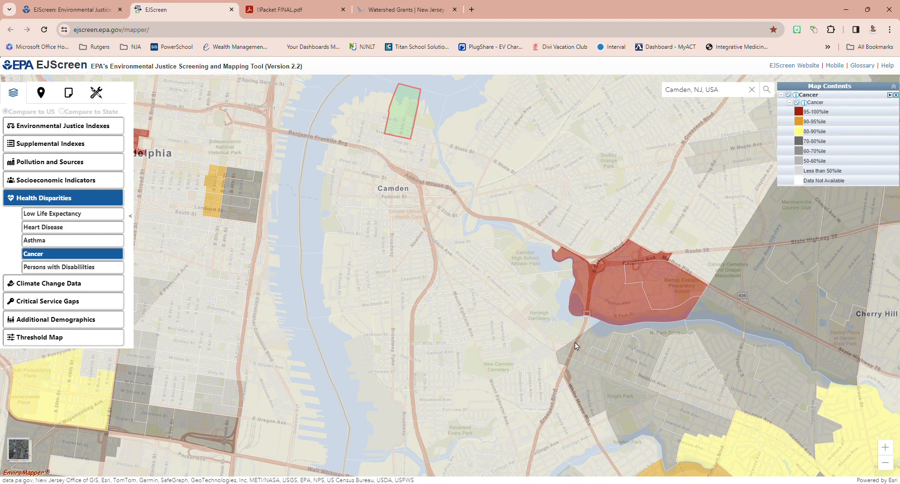
Replace the Cancer layer on the Camden map with Asthma from Health Disparities.
{"action": "left_click", "coordinate": [64, 256]}
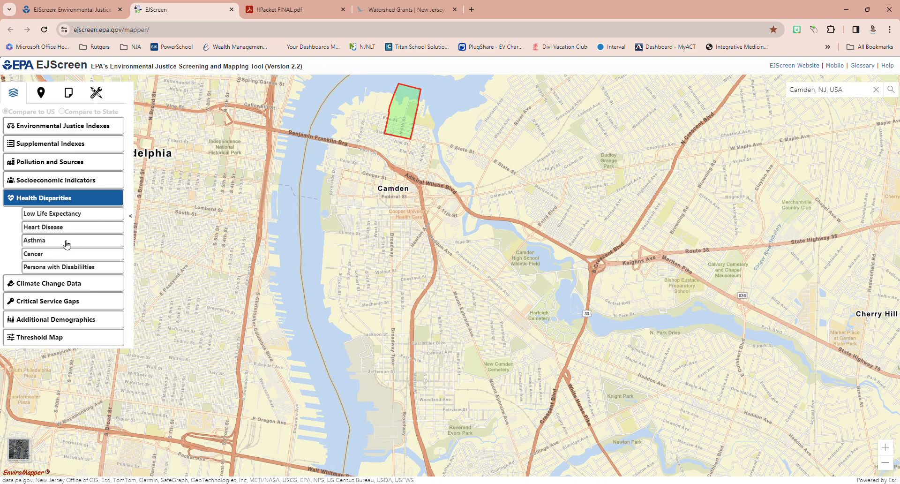
{"action": "left_click", "coordinate": [67, 241]}
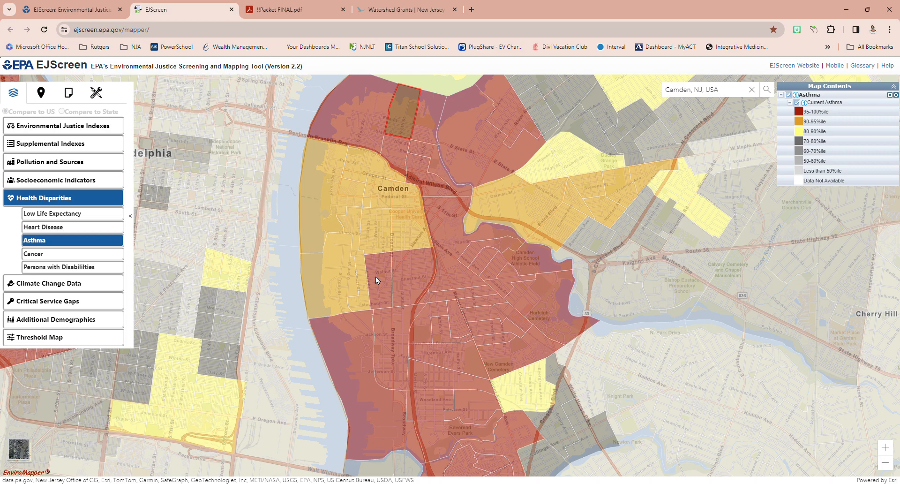
Remove the Asthma layer and map Broadband Gaps from Critical Service Gaps for the Camden area.
{"action": "left_click", "coordinate": [116, 243]}
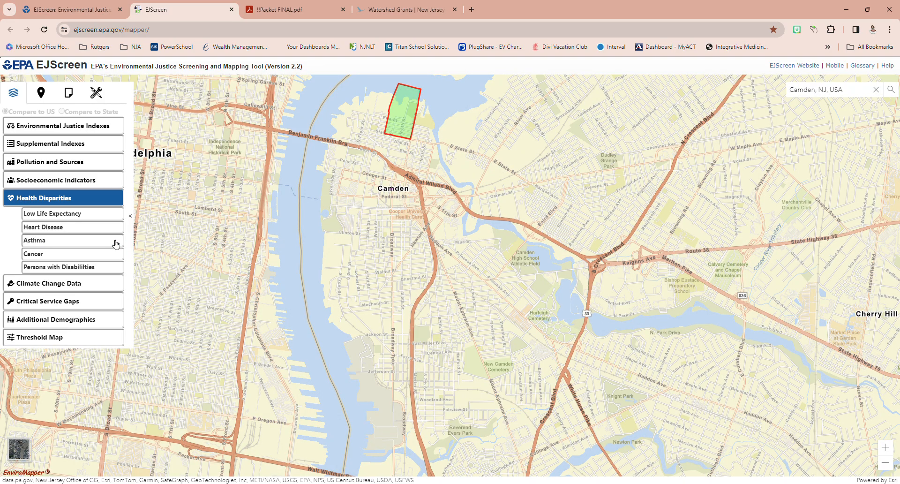
{"action": "left_click", "coordinate": [85, 197]}
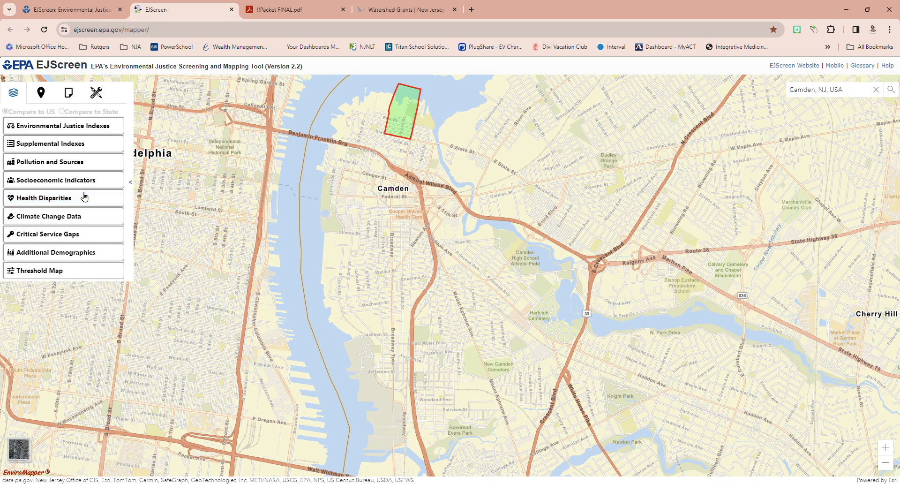
{"action": "left_click_drag", "start_coordinate": [314, 251], "coordinate": [325, 378]}
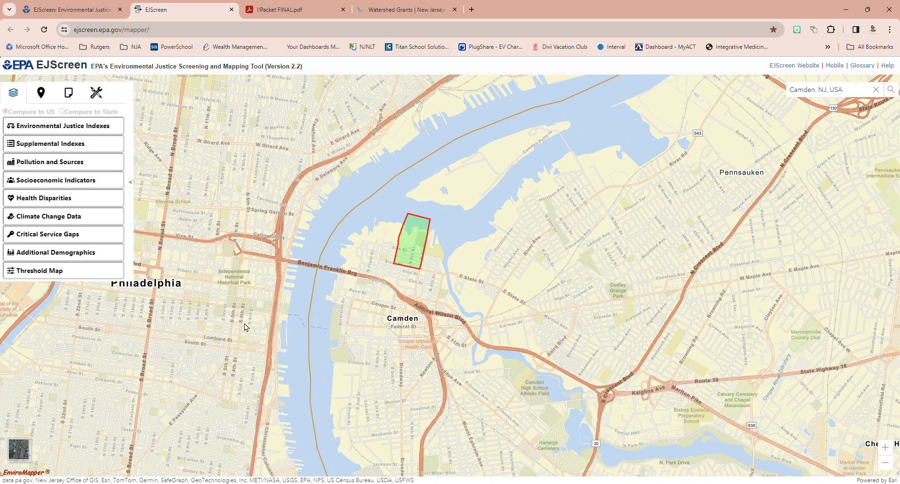
{"action": "left_click", "coordinate": [65, 235]}
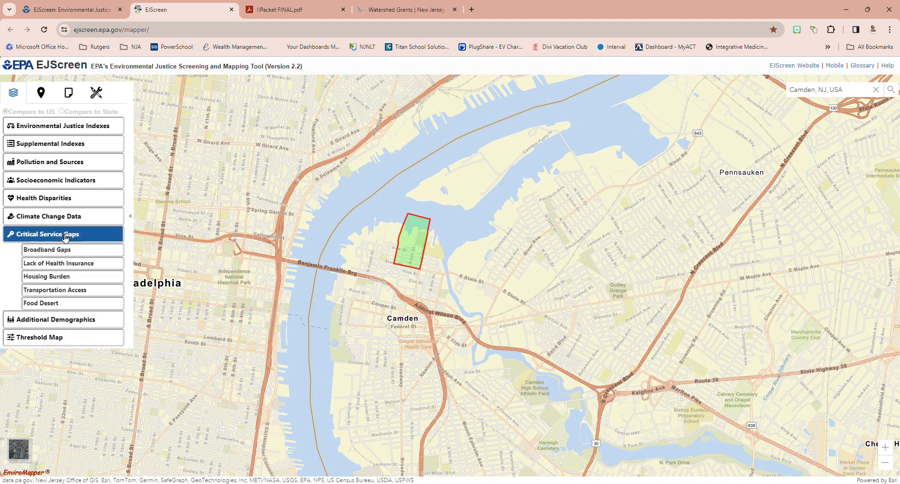
{"action": "left_click", "coordinate": [93, 249]}
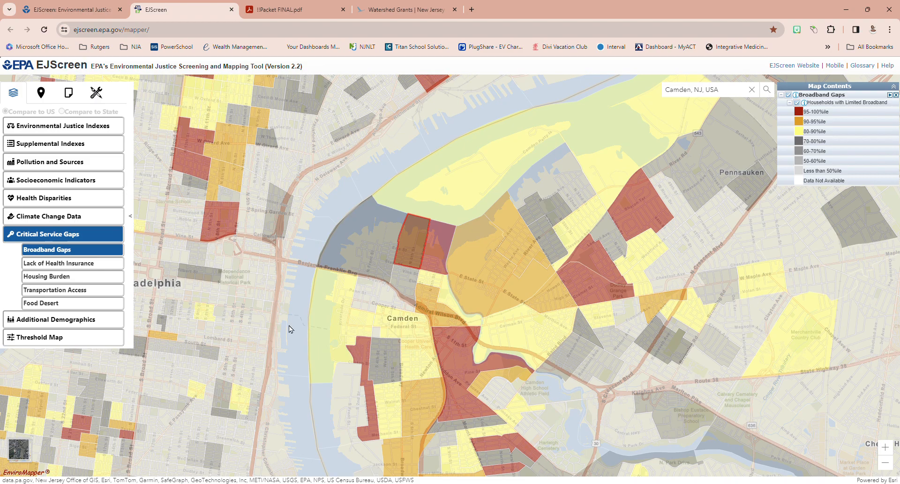
Remove the Broadband Gaps layer and add a Supplemental Indexes threshold map, 80 to 100 percentile against the US, for Wastewater Discharge and Underground Storage Tanks.
{"action": "left_click", "coordinate": [100, 254]}
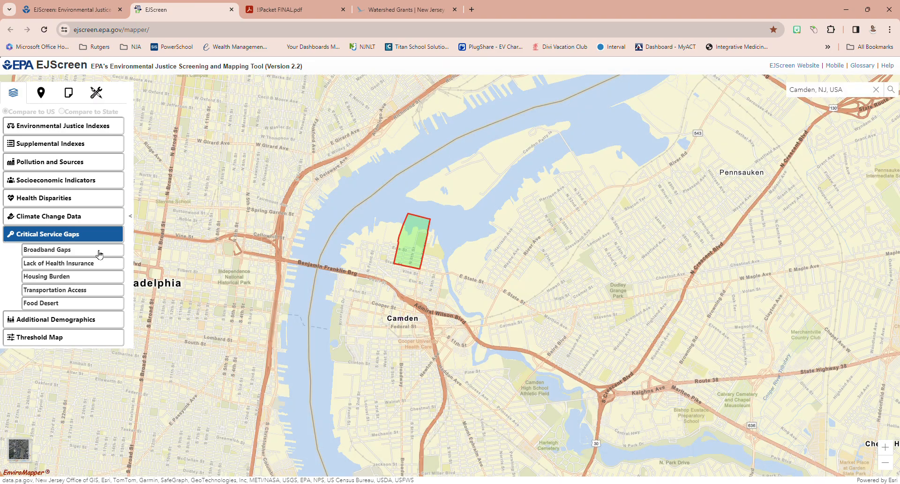
{"action": "left_click", "coordinate": [88, 237]}
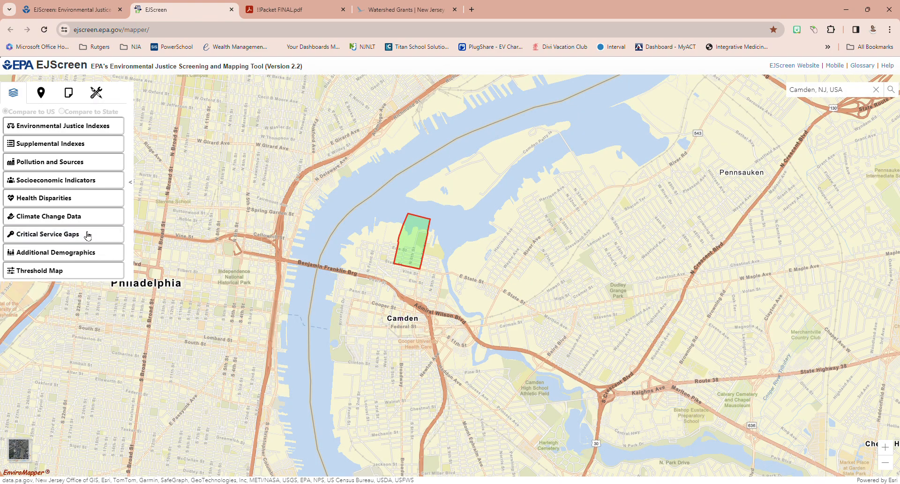
{"action": "left_click", "coordinate": [64, 271]}
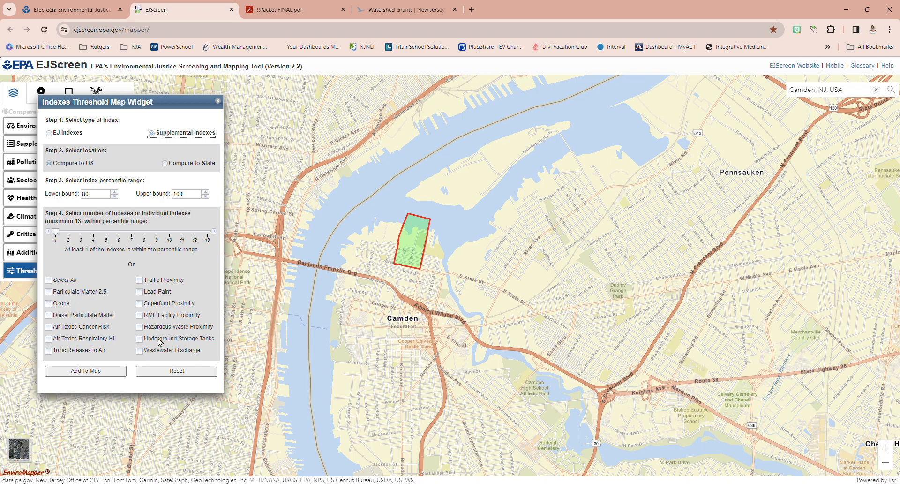
{"action": "left_click", "coordinate": [139, 352]}
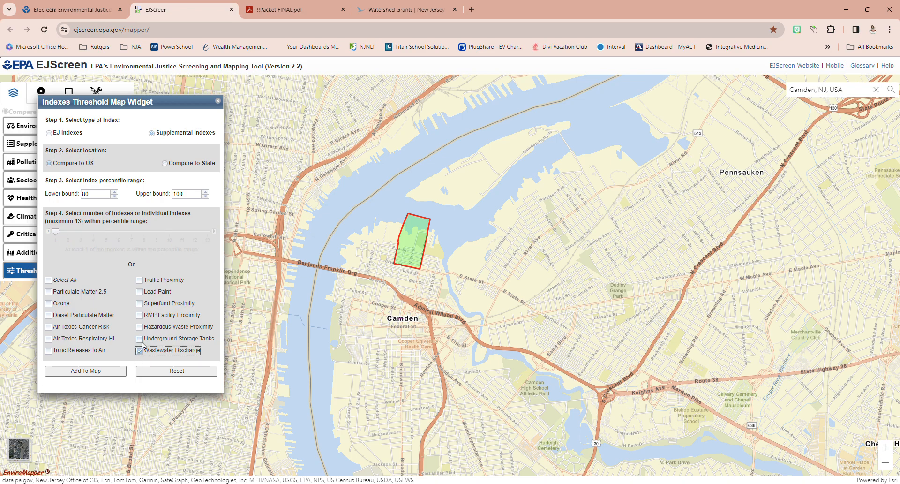
{"action": "left_click", "coordinate": [140, 340]}
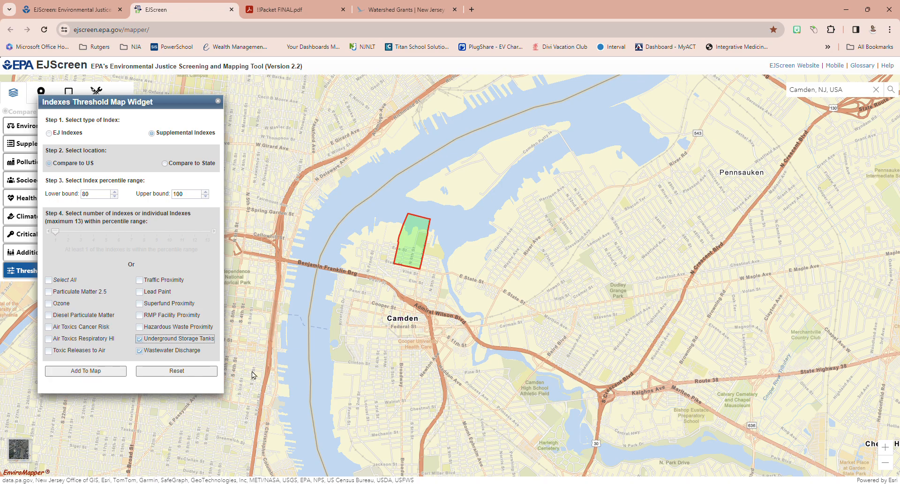
{"action": "left_click", "coordinate": [100, 373]}
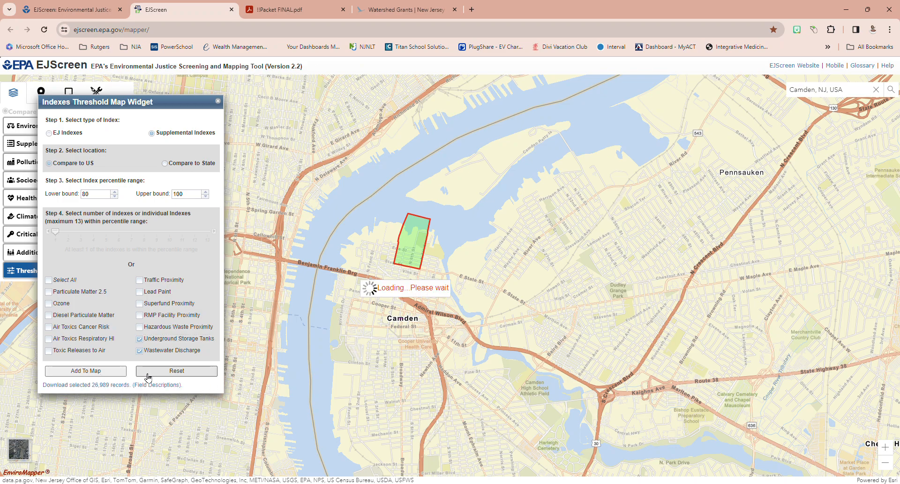
Reset and close the threshold map settings, and remove the EJ Index (US) layer from the map.
{"action": "left_click", "coordinate": [196, 373]}
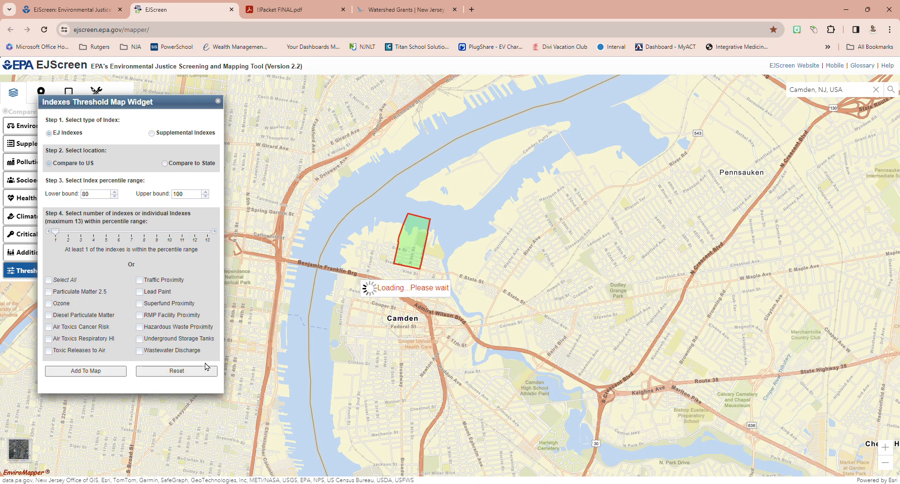
{"action": "left_click", "coordinate": [218, 101]}
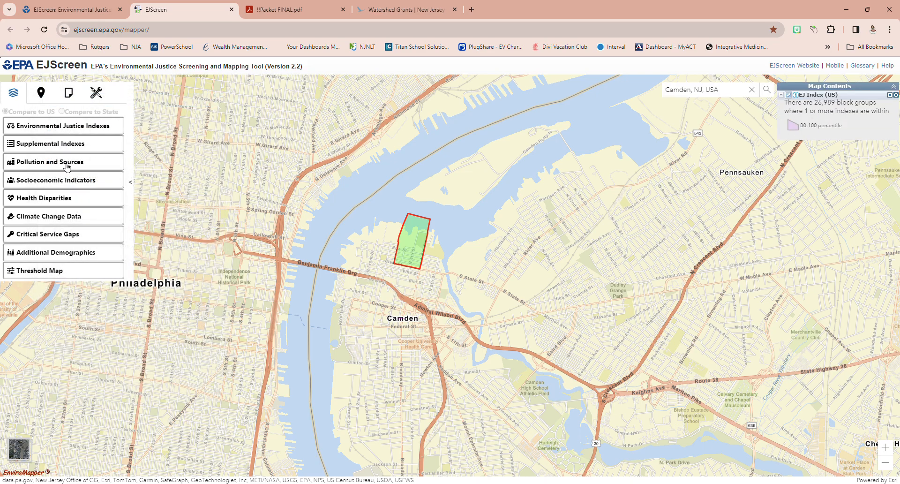
{"action": "left_click", "coordinate": [50, 146]}
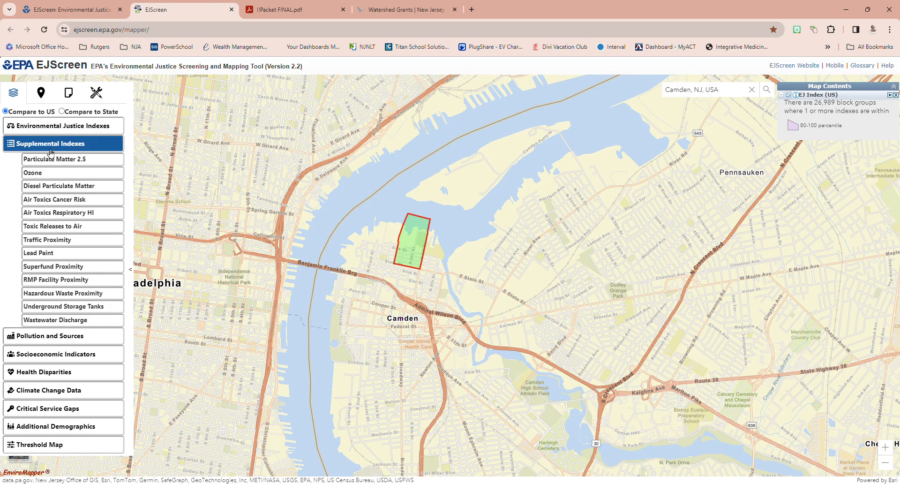
{"action": "left_click", "coordinate": [105, 147]}
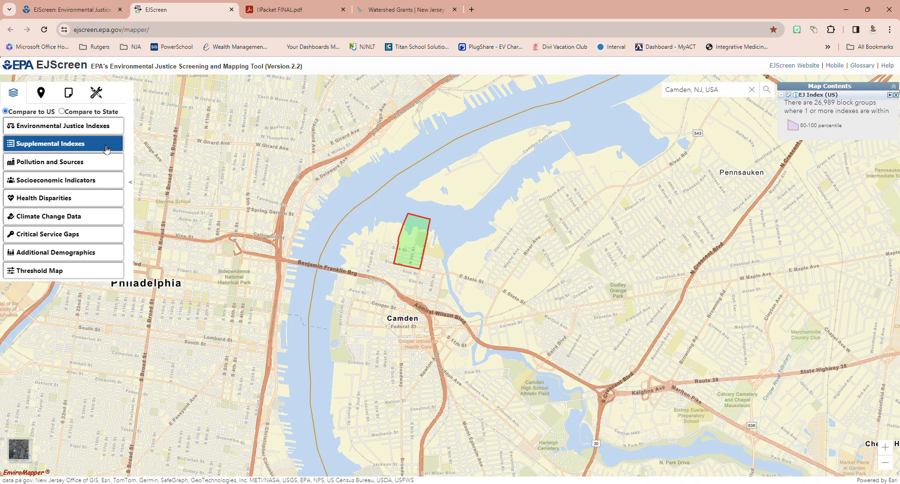
{"action": "scroll", "coordinate": [386, 360], "scroll_direction": "up", "scroll_amount": 2}
{"action": "scroll", "coordinate": [385, 360], "scroll_direction": "down", "scroll_amount": 2}
{"action": "scroll", "coordinate": [453, 317], "scroll_direction": "down", "scroll_amount": 1}
{"action": "scroll", "coordinate": [456, 321], "scroll_direction": "down", "scroll_amount": 1}
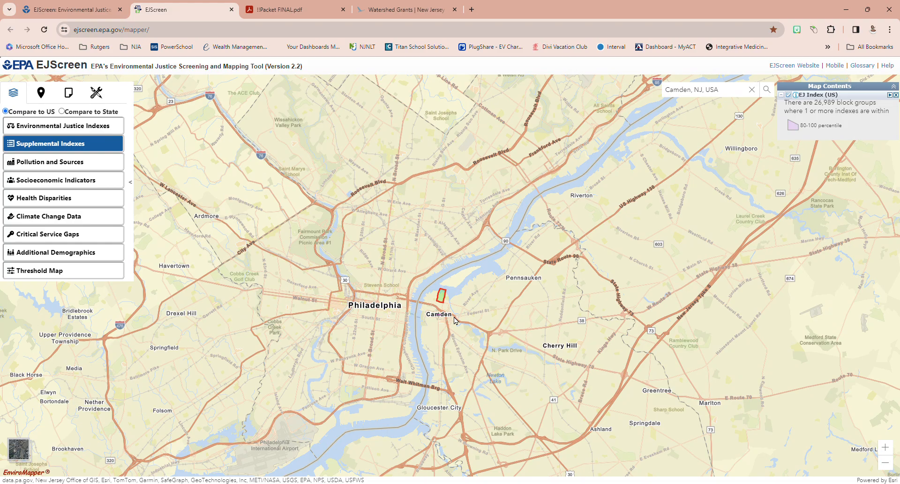
{"action": "scroll", "coordinate": [454, 320], "scroll_direction": "up", "scroll_amount": 3}
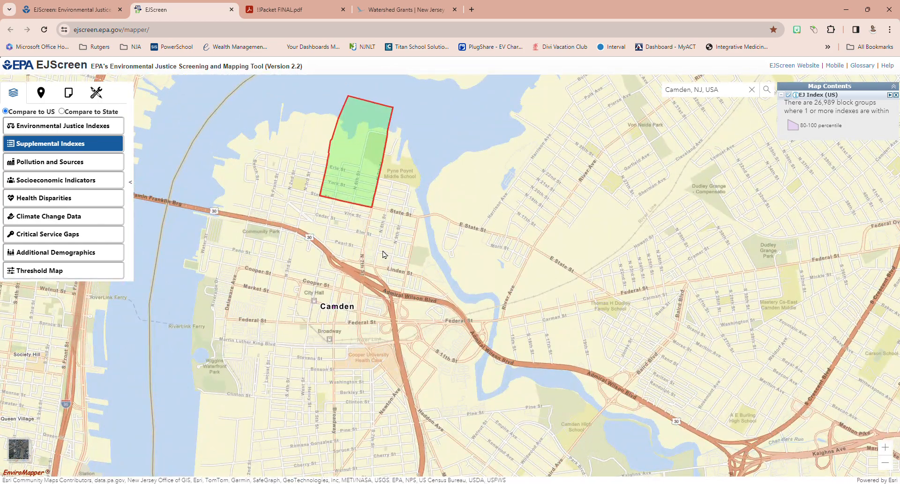
{"action": "left_click_drag", "start_coordinate": [383, 255], "coordinate": [440, 314]}
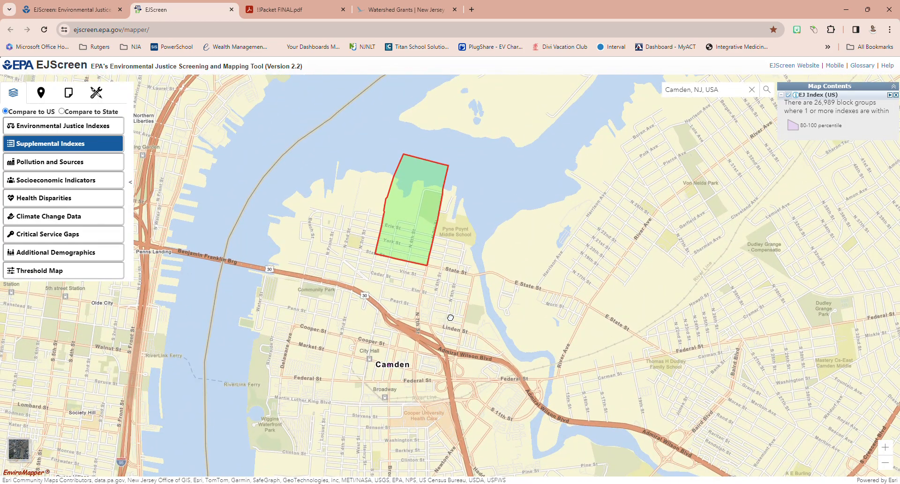
{"action": "left_click", "coordinate": [896, 94]}
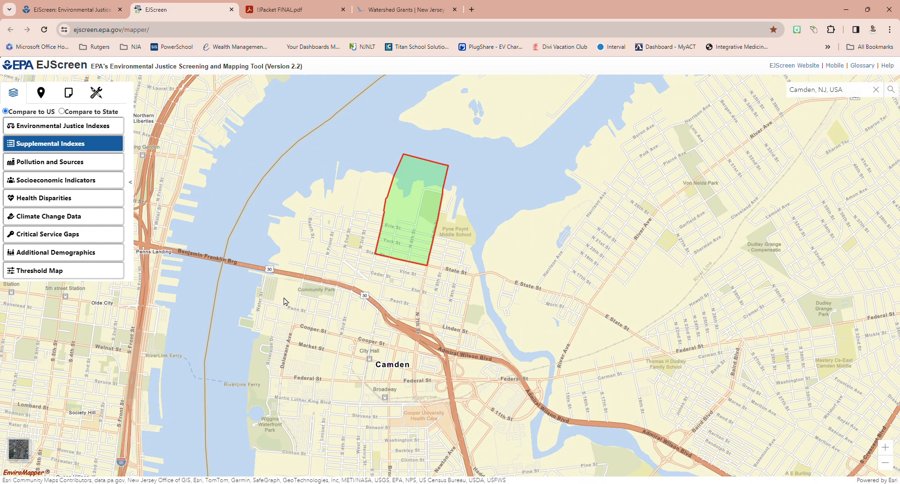
Show the Schools layer on the map to view school locations around Camden.
{"action": "left_click", "coordinate": [41, 96]}
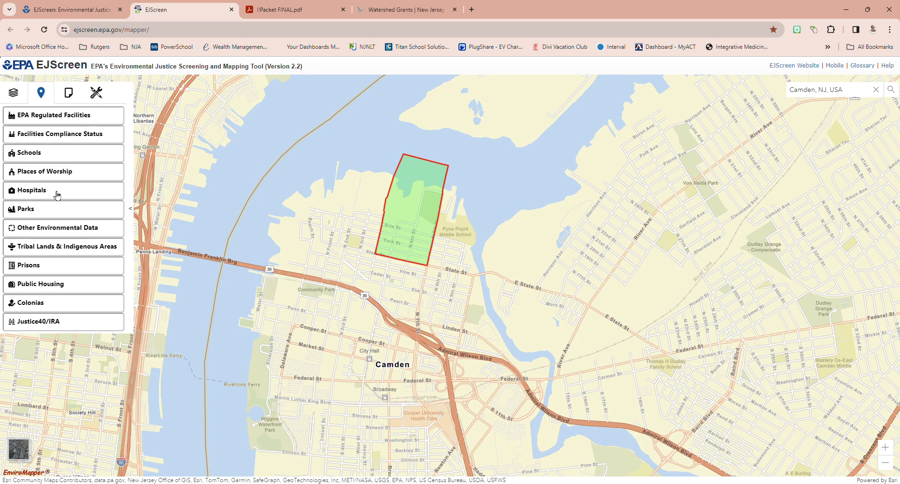
{"action": "left_click", "coordinate": [54, 158]}
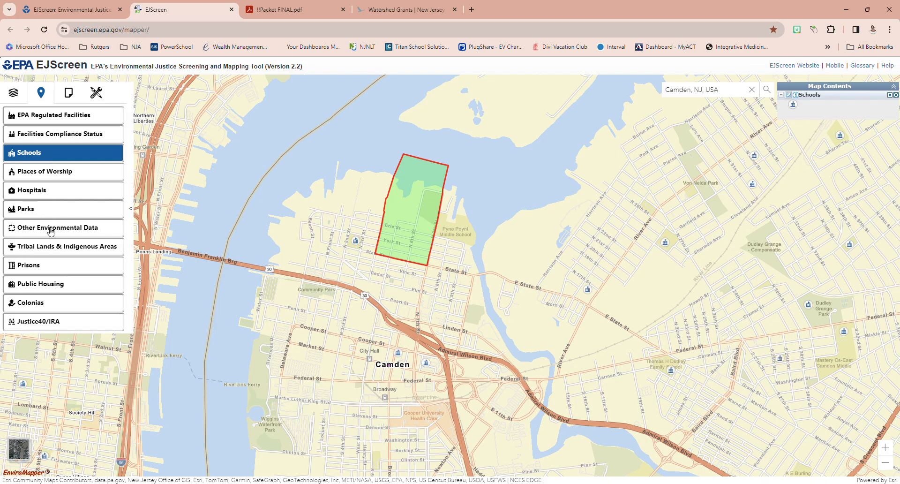
{"action": "scroll", "coordinate": [349, 358], "scroll_direction": "down", "scroll_amount": 1}
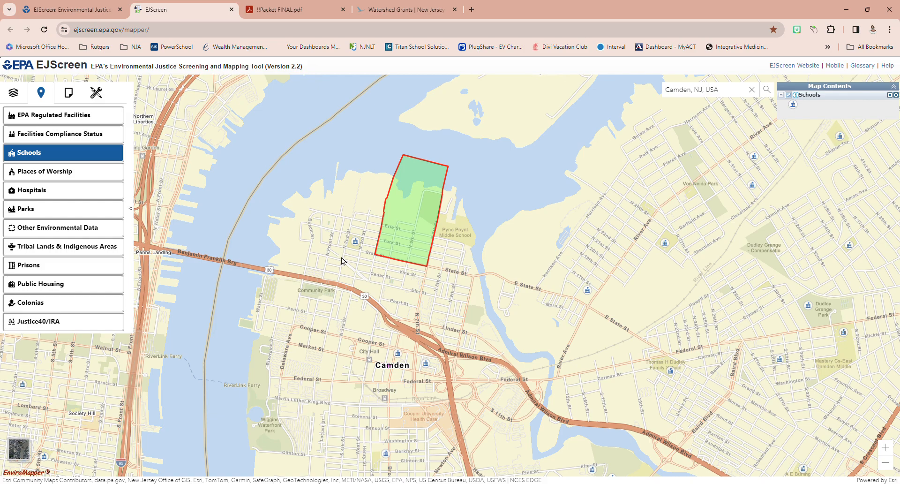
Remove the Schools layer and map State-designated Tribal Statistical Areas from Other Indigenous Areas across southern New Jersey and Delaware.
{"action": "left_click", "coordinate": [47, 161]}
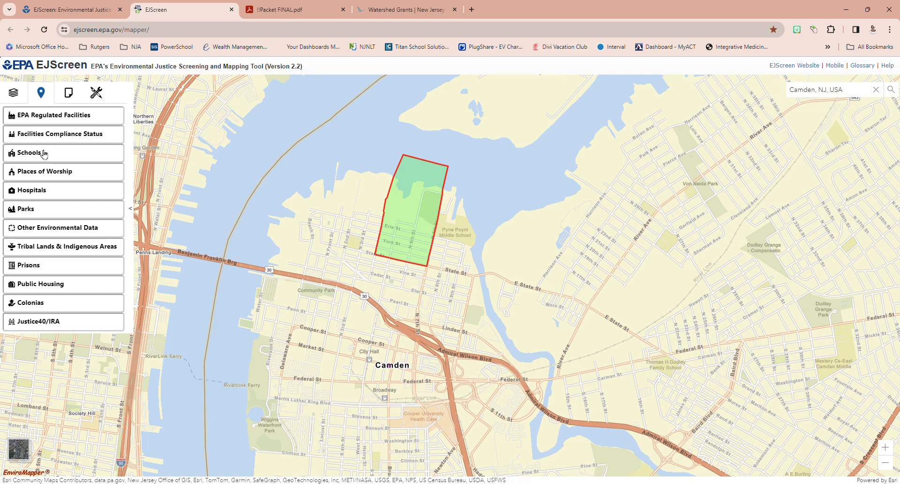
{"action": "left_click", "coordinate": [50, 248]}
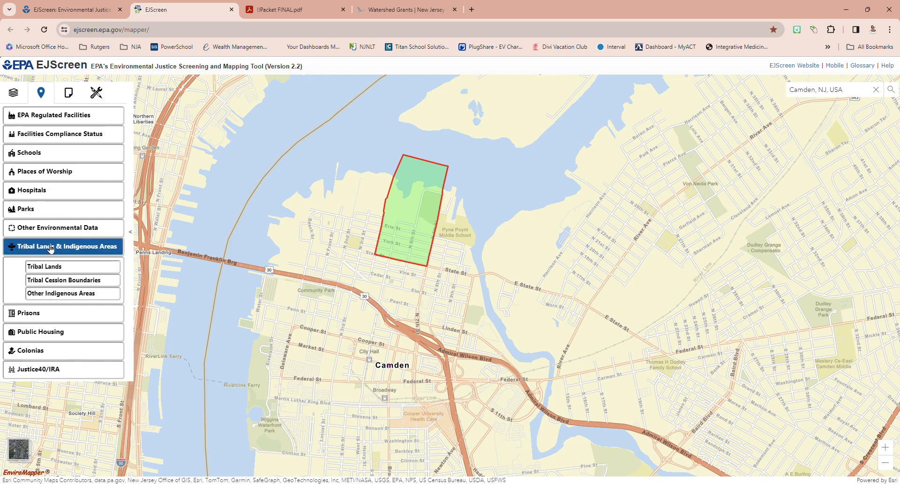
{"action": "left_click", "coordinate": [60, 296]}
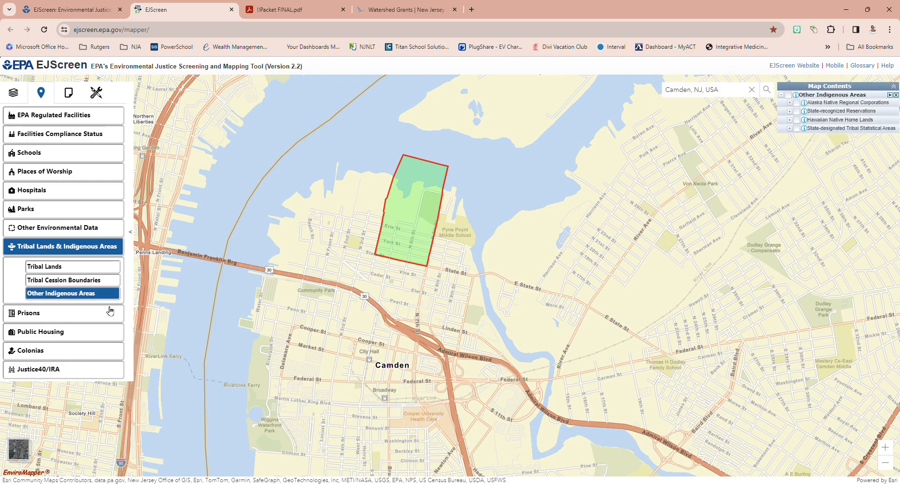
{"action": "left_click", "coordinate": [797, 128]}
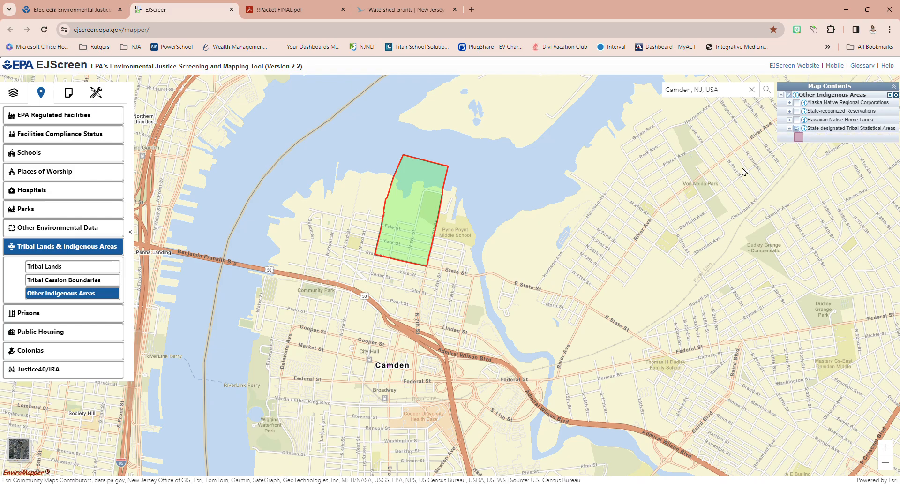
{"action": "scroll", "coordinate": [636, 241], "scroll_direction": "down", "scroll_amount": 2}
{"action": "scroll", "coordinate": [636, 244], "scroll_direction": "down", "scroll_amount": 3}
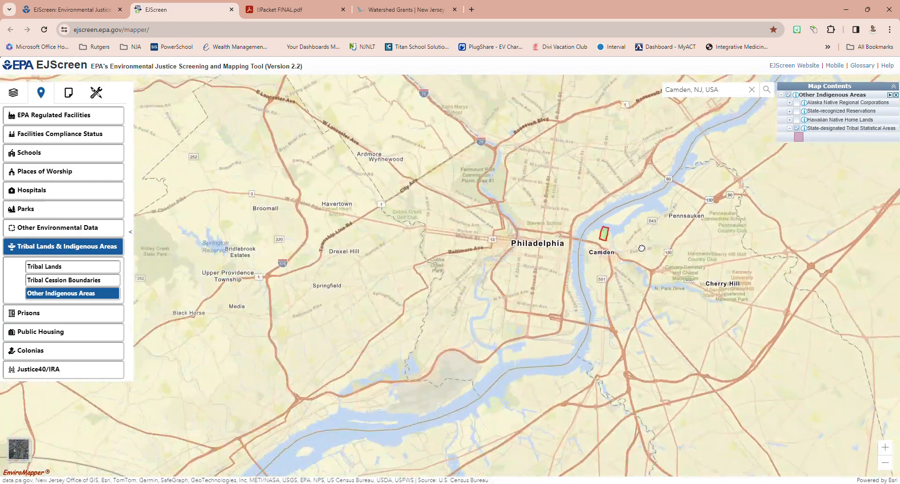
{"action": "scroll", "coordinate": [643, 251], "scroll_direction": "down", "scroll_amount": 1}
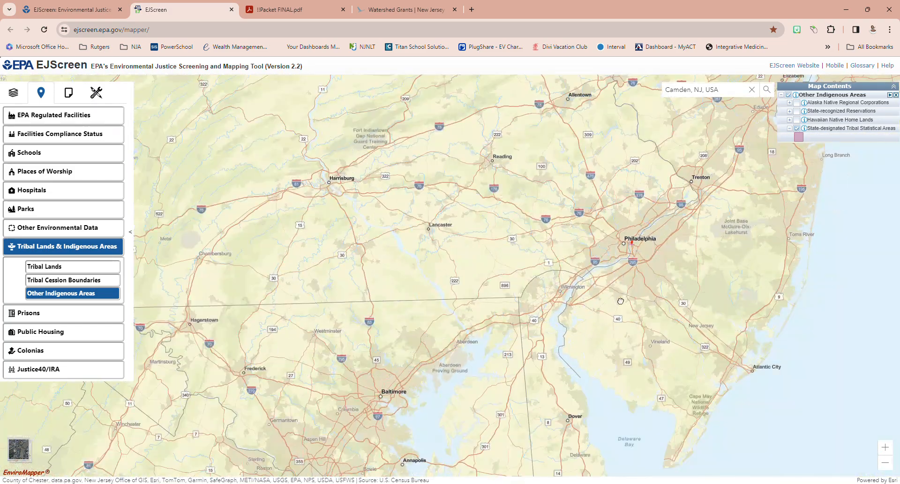
{"action": "left_click_drag", "start_coordinate": [571, 371], "coordinate": [452, 255]}
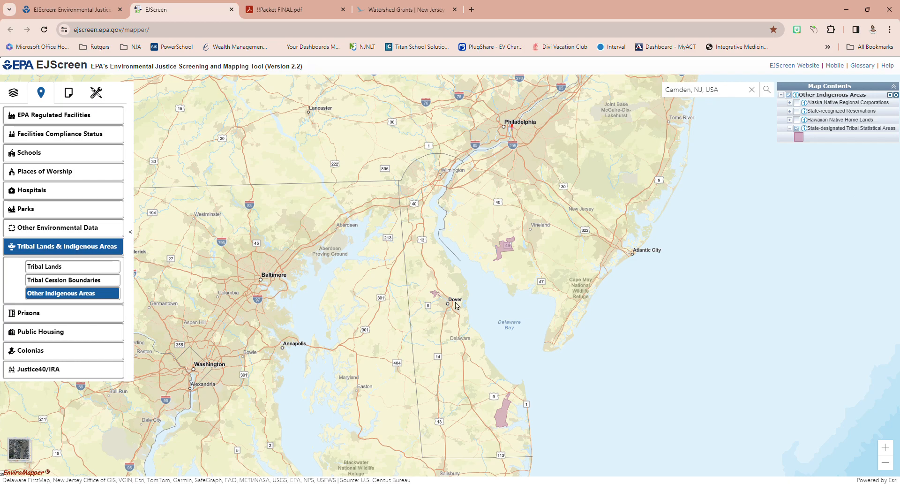
{"action": "scroll", "coordinate": [457, 303], "scroll_direction": "up", "scroll_amount": 1}
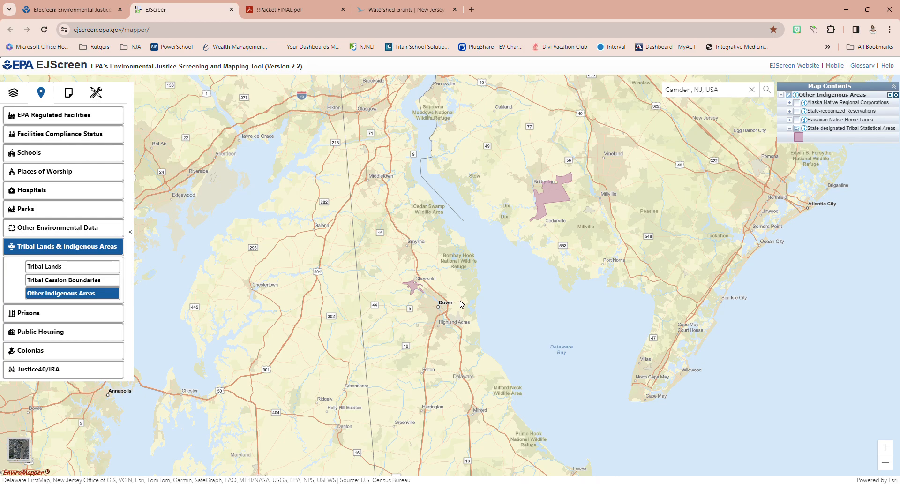
Remove the Other Indigenous Areas layer from the map and bring up the list of mapping tools.
{"action": "left_click", "coordinate": [798, 129]}
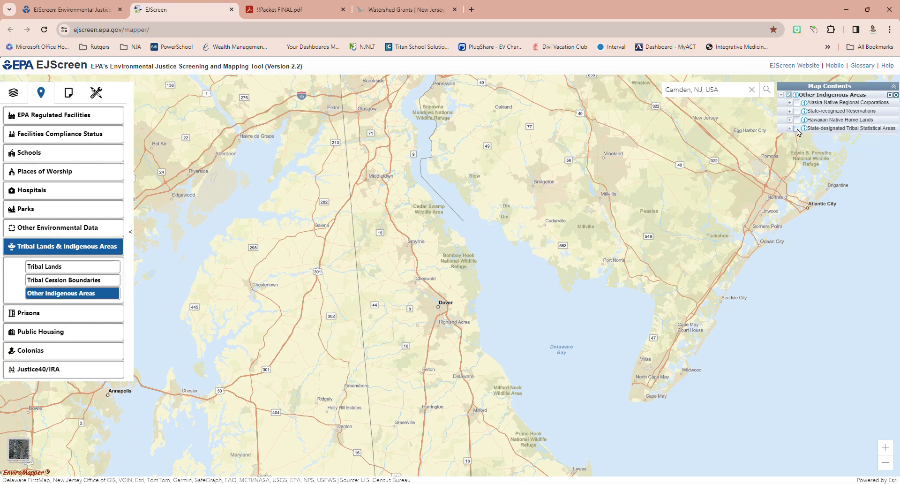
{"action": "left_click", "coordinate": [82, 299]}
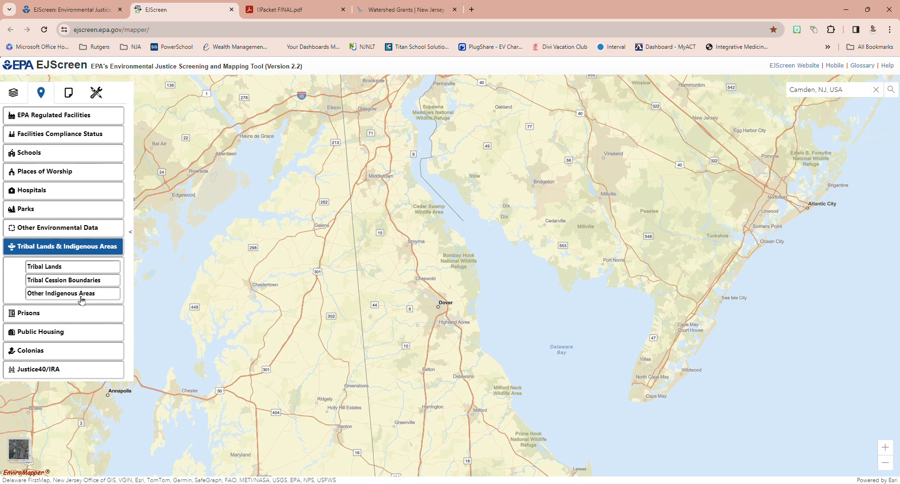
{"action": "left_click", "coordinate": [76, 248]}
{"action": "left_click", "coordinate": [98, 95]}
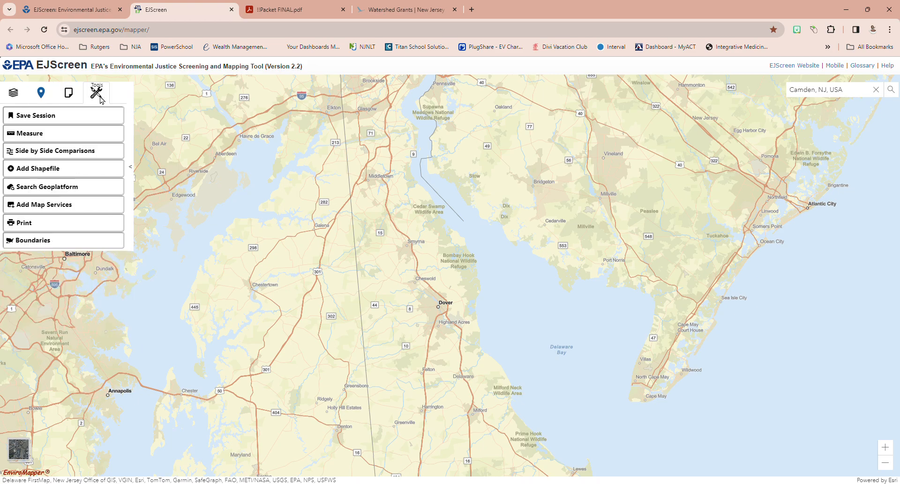
Bring up the report options and locate Camden, NJ, centring the map on the previously selected block group.
{"action": "left_click_drag", "start_coordinate": [442, 196], "coordinate": [428, 444]}
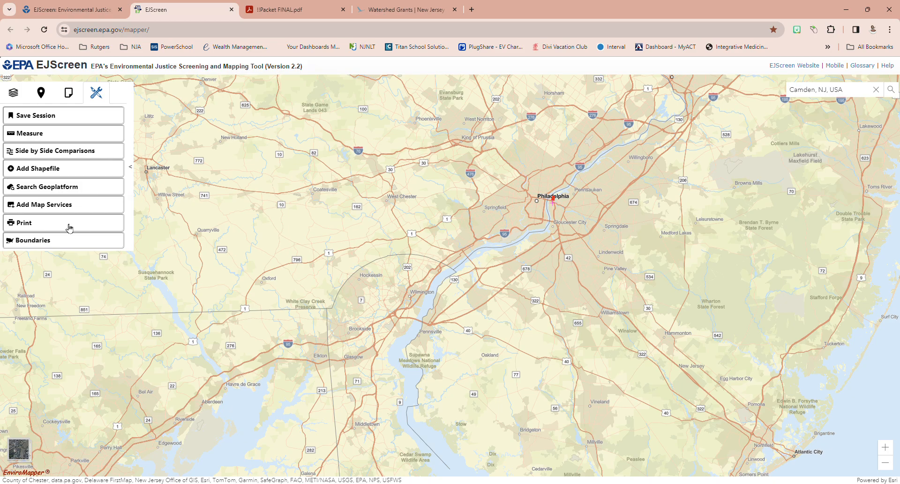
{"action": "left_click", "coordinate": [72, 95]}
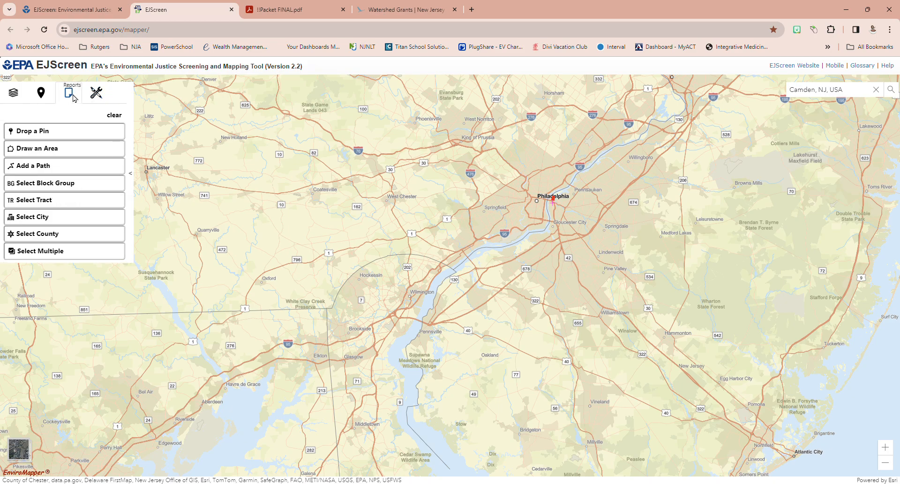
{"action": "left_click", "coordinate": [863, 94]}
{"action": "left_click", "coordinate": [862, 106]}
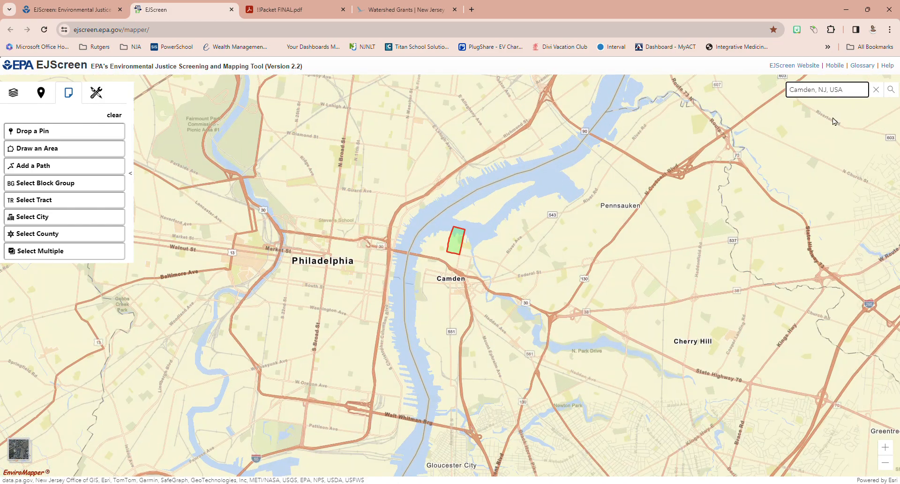
{"action": "scroll", "coordinate": [467, 296], "scroll_direction": "up", "scroll_amount": 3}
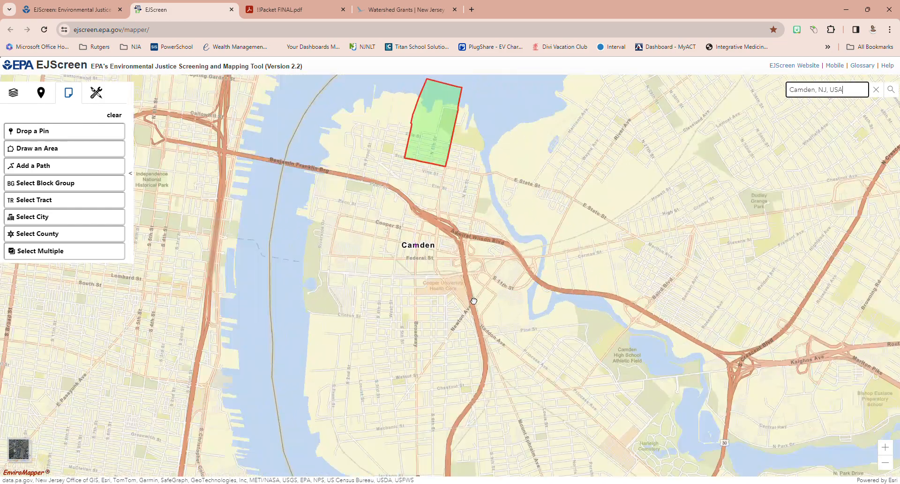
{"action": "left_click_drag", "start_coordinate": [456, 202], "coordinate": [457, 209]}
{"action": "scroll", "coordinate": [415, 186], "scroll_direction": "down", "scroll_amount": 1}
{"action": "left_click_drag", "start_coordinate": [402, 159], "coordinate": [497, 397]}
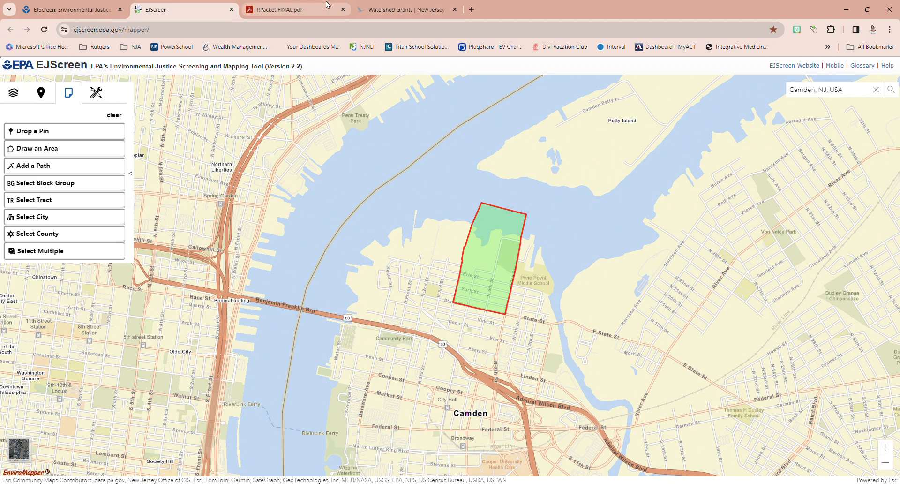
Check the grant packet's target community table, then generate the Camden block group's EJScreen Community Report and highlight its block group number.
{"action": "left_click", "coordinate": [303, 10]}
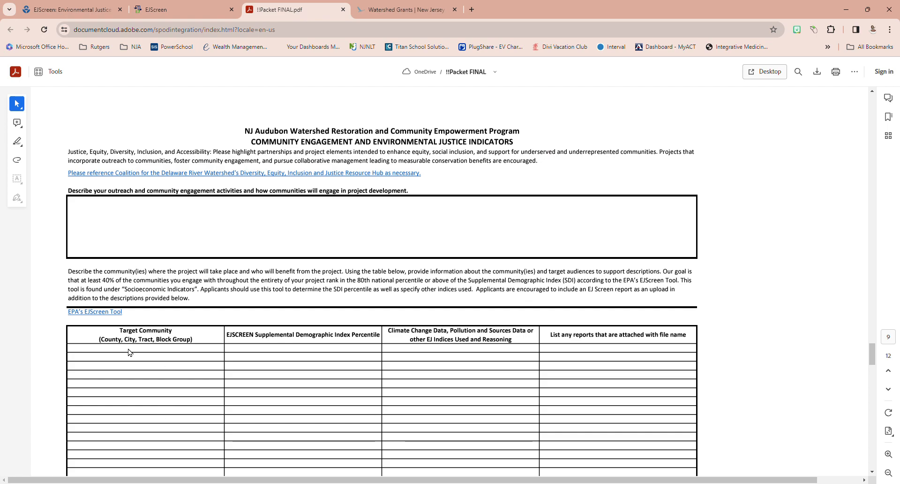
{"action": "left_click", "coordinate": [193, 11]}
{"action": "left_click", "coordinate": [492, 278]}
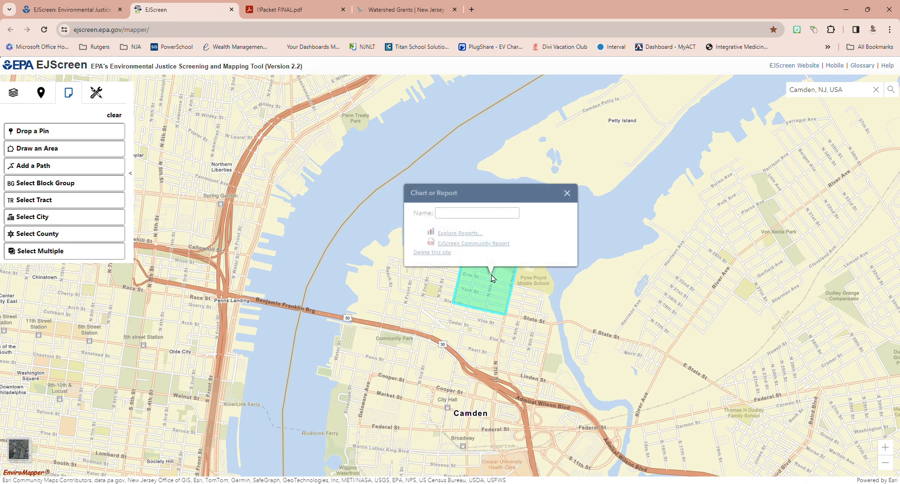
{"action": "left_click", "coordinate": [462, 248]}
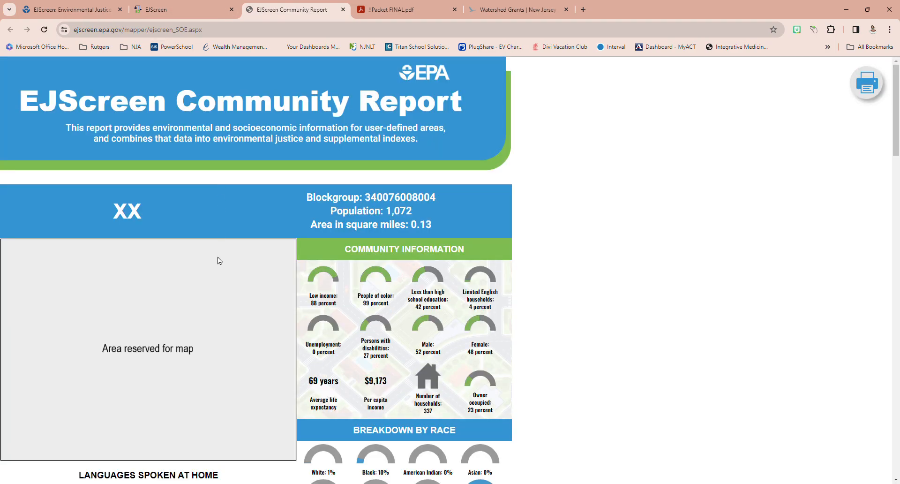
{"action": "left_click_drag", "start_coordinate": [307, 202], "coordinate": [440, 205]}
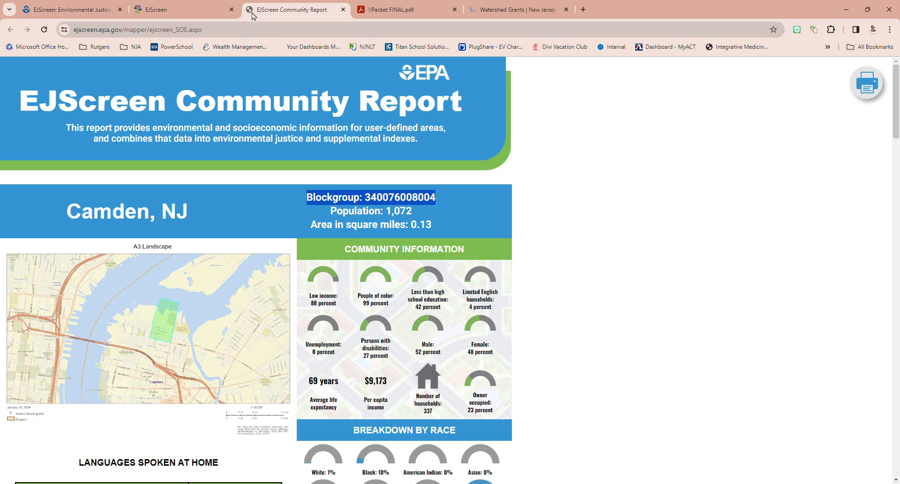
Review the grant packet's columns for target communities and attached reports, and return to the EJScreen map.
{"action": "left_click", "coordinate": [365, 13]}
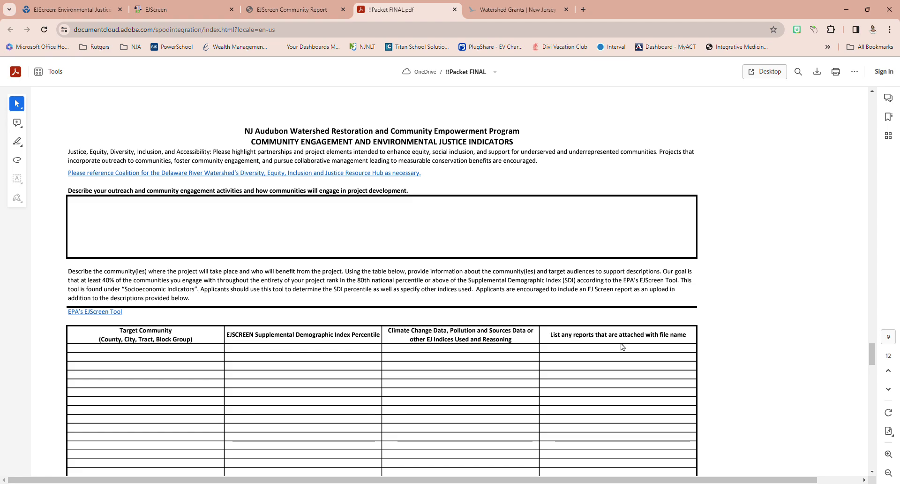
{"action": "left_click", "coordinate": [303, 11]}
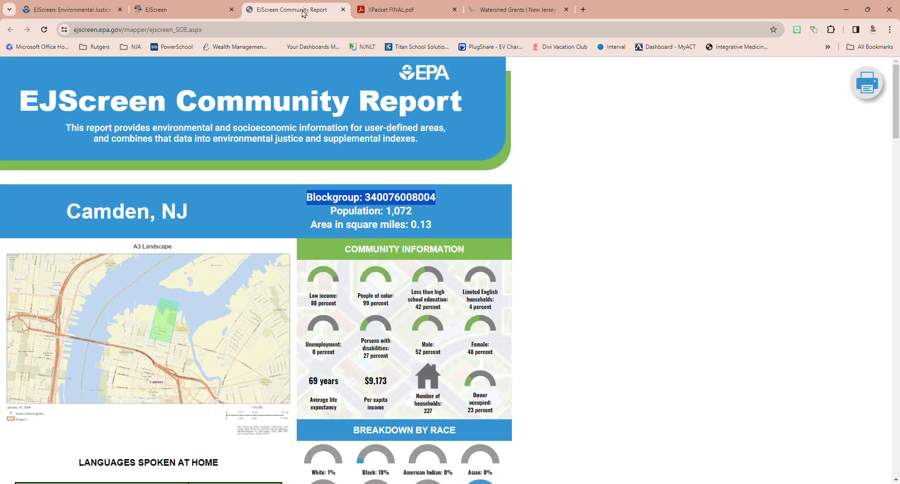
{"action": "left_click", "coordinate": [164, 10]}
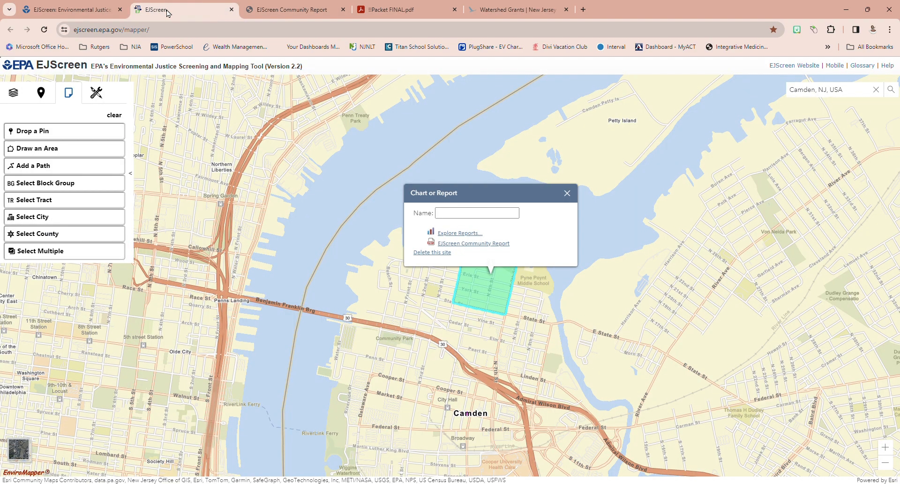
Close the report popup, search for Port Jervis, NY, USA and show the area northeast of it along Route 209.
{"action": "left_click", "coordinate": [568, 194]}
{"action": "scroll", "coordinate": [425, 251], "scroll_direction": "down", "scroll_amount": 1}
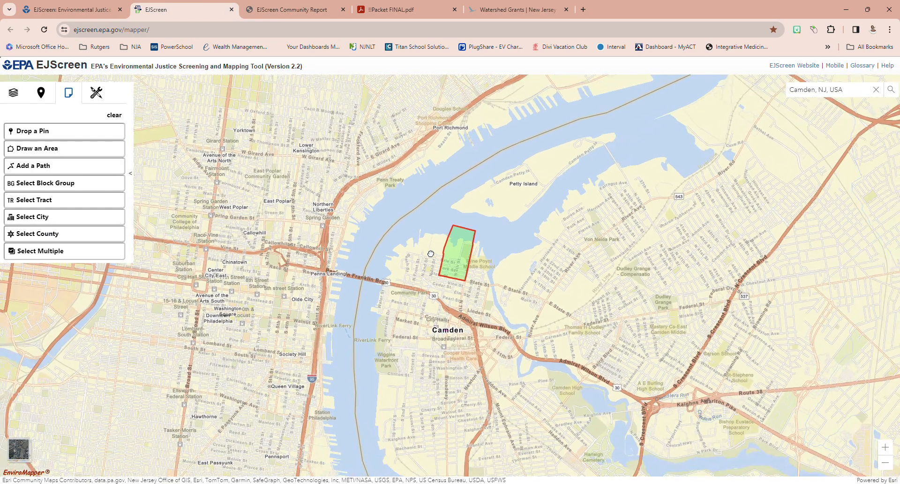
{"action": "left_click", "coordinate": [876, 89]}
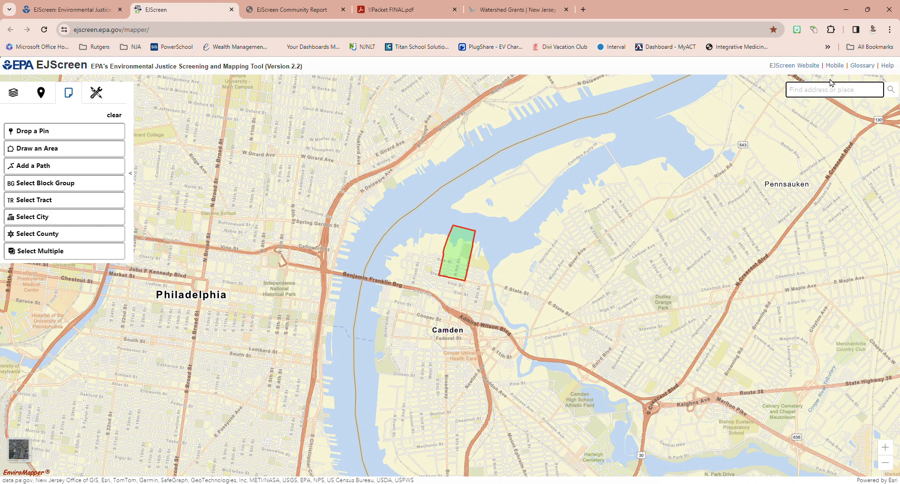
{"action": "type", "text": "port jer"}
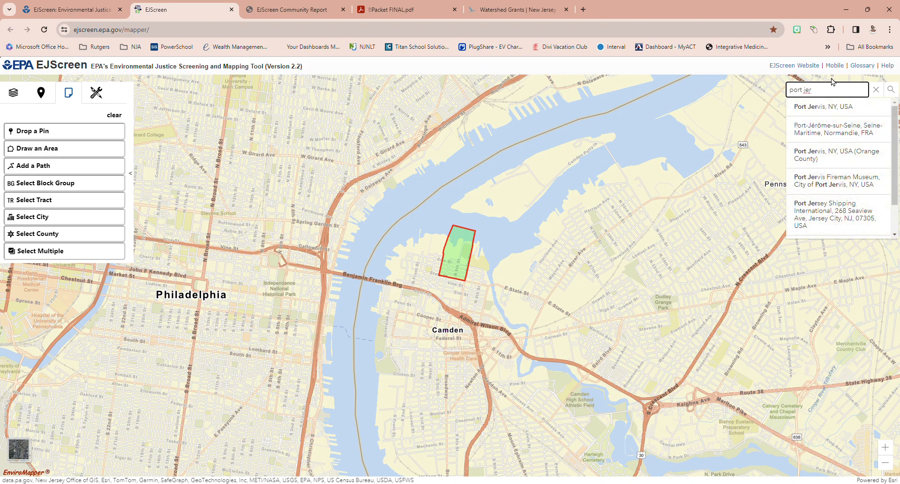
{"action": "left_click", "coordinate": [851, 109]}
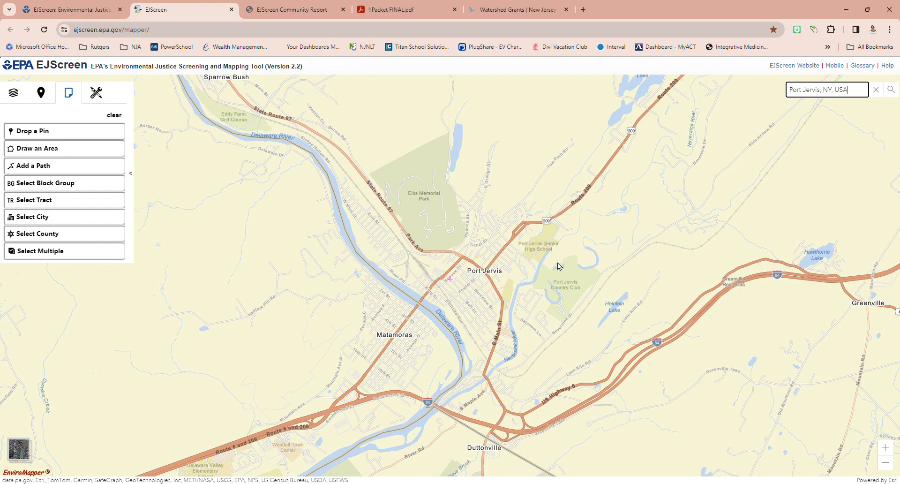
{"action": "scroll", "coordinate": [558, 263], "scroll_direction": "up", "scroll_amount": 1}
{"action": "left_click_drag", "start_coordinate": [622, 235], "coordinate": [536, 324]}
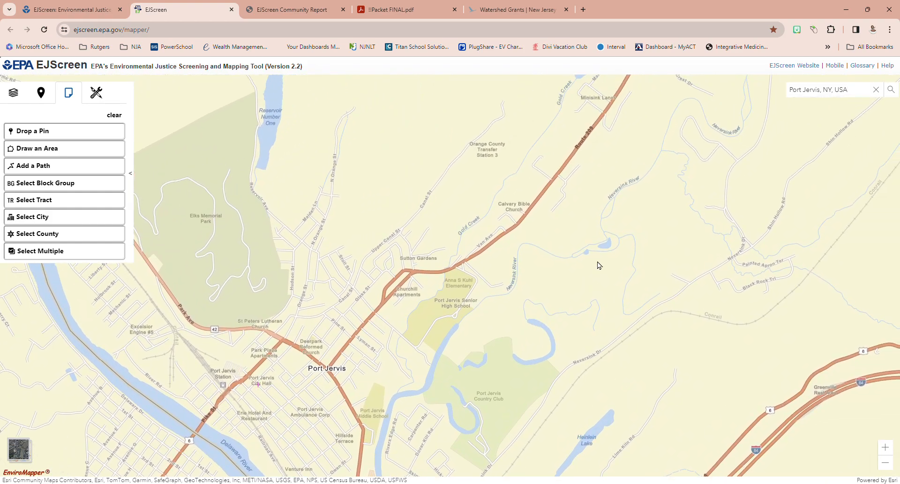
{"action": "left_click_drag", "start_coordinate": [598, 266], "coordinate": [586, 313]}
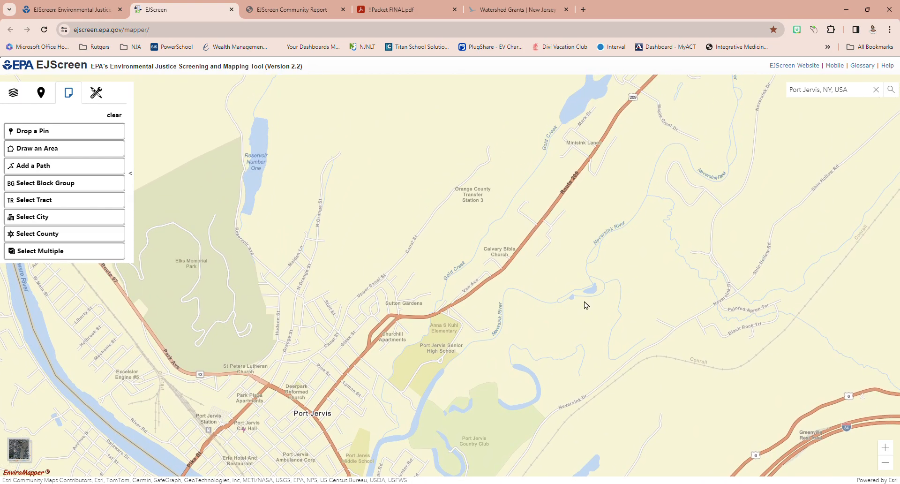
{"action": "scroll", "coordinate": [589, 307], "scroll_direction": "down", "scroll_amount": 1}
{"action": "left_click_drag", "start_coordinate": [617, 237], "coordinate": [436, 419]}
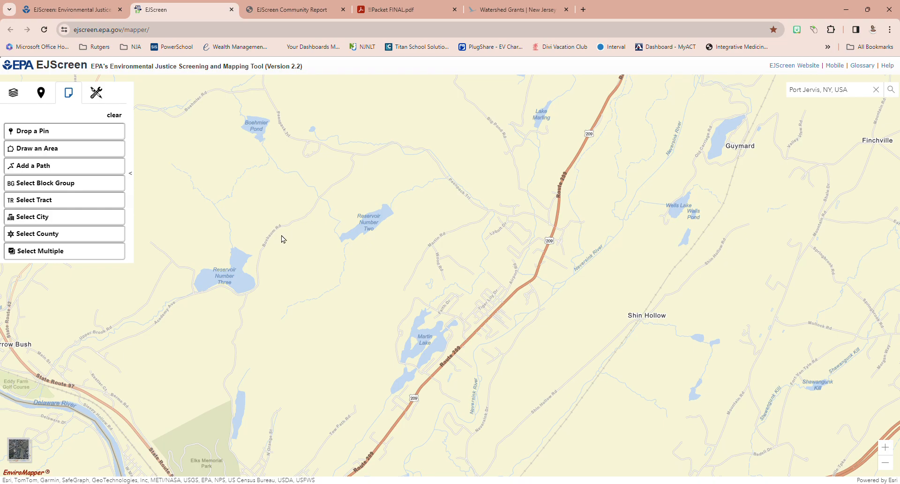
Select the county containing Port Jervis as a report area and dismiss its report popup.
{"action": "left_click", "coordinate": [72, 238]}
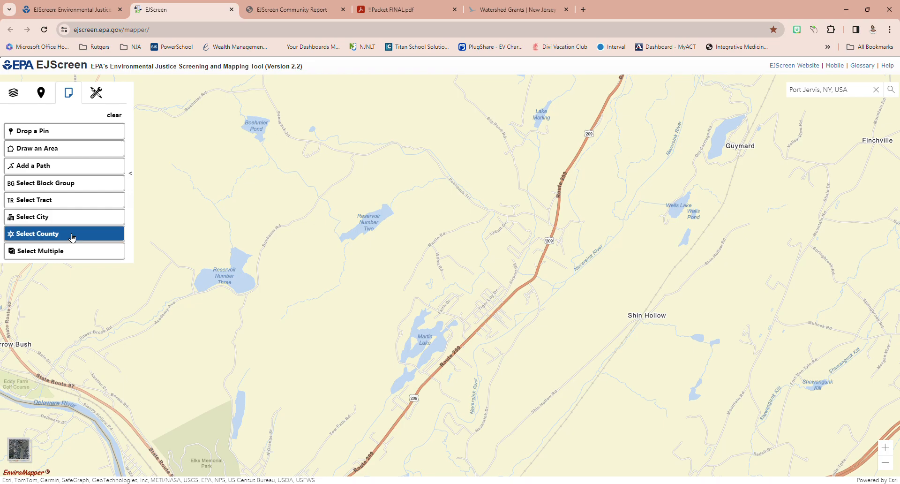
{"action": "left_click", "coordinate": [470, 309]}
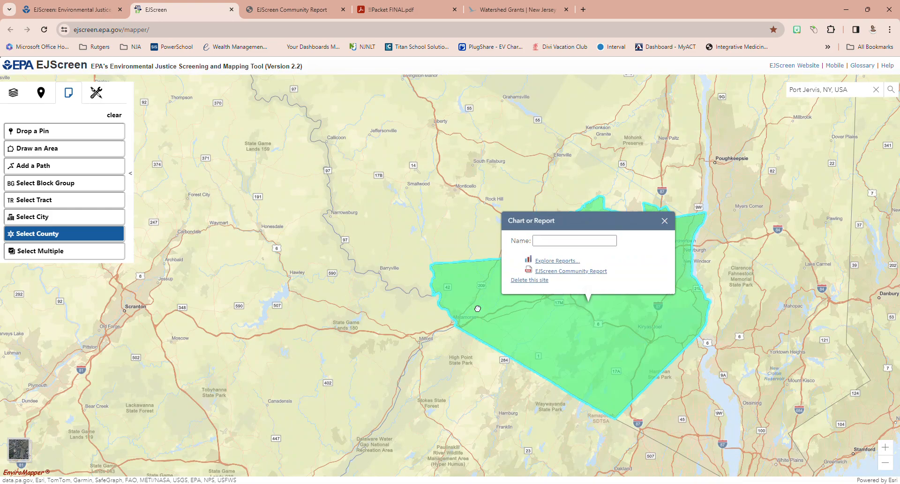
{"action": "scroll", "coordinate": [472, 302], "scroll_direction": "up", "scroll_amount": 1}
{"action": "left_click", "coordinate": [780, 220]}
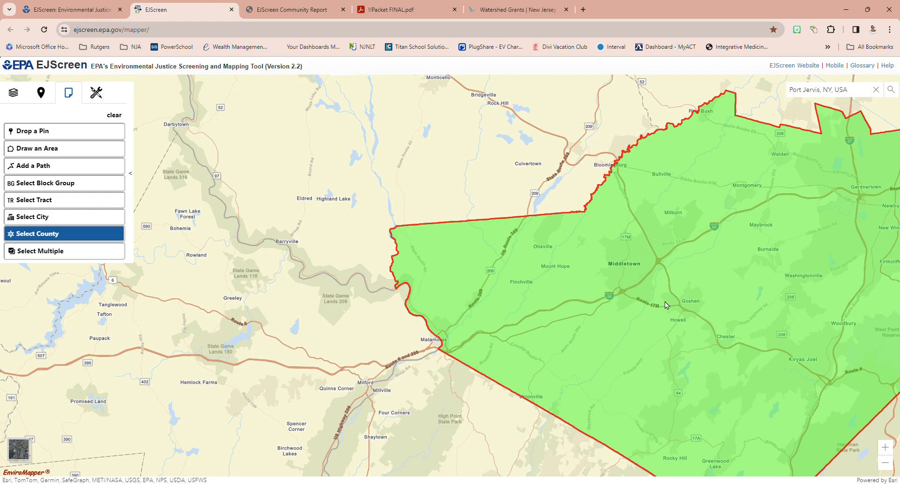
Add the drbbnd shapefile to the map, compare its extent with the selected county, and close the shapefile window.
{"action": "left_click", "coordinate": [102, 97]}
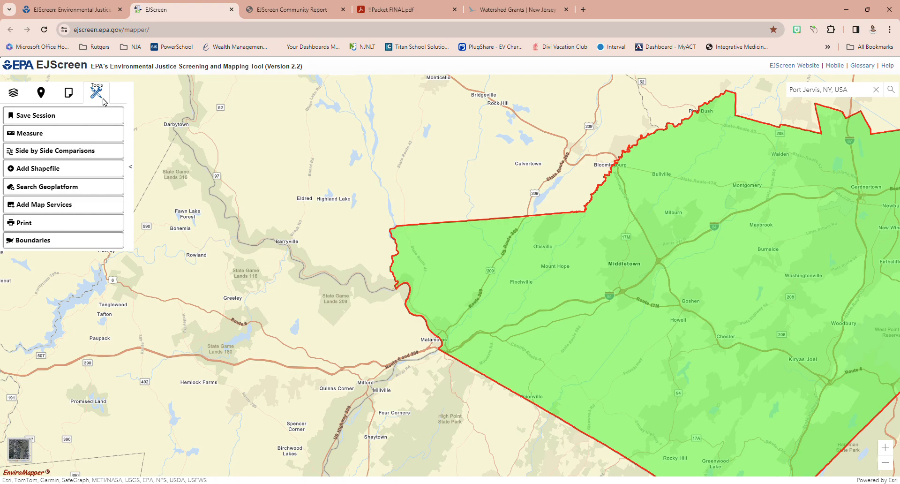
{"action": "left_click", "coordinate": [49, 169]}
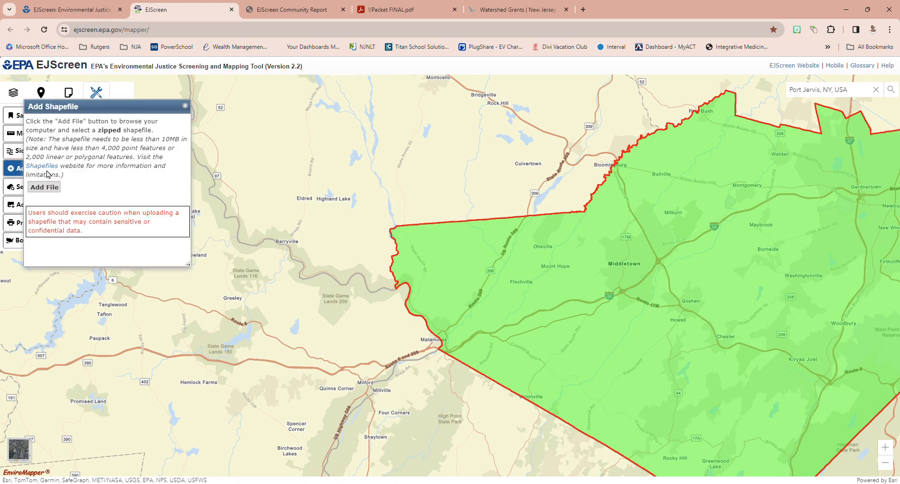
{"action": "left_click", "coordinate": [45, 188]}
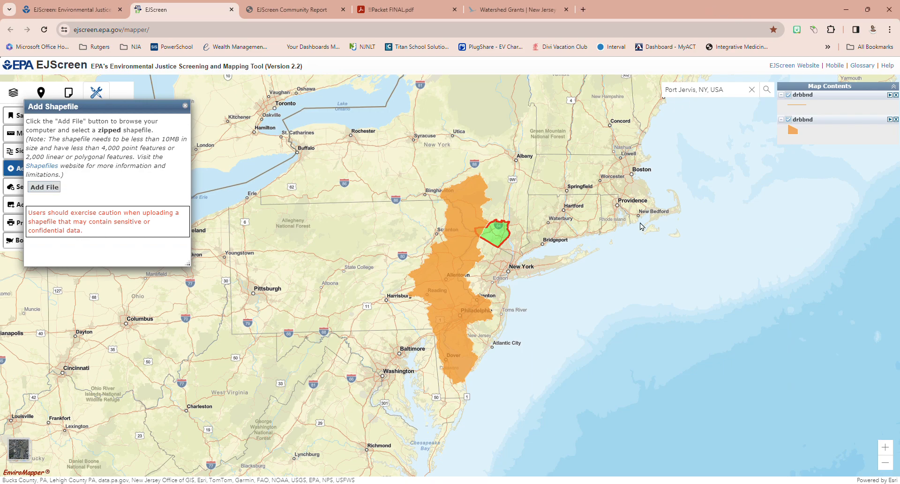
{"action": "scroll", "coordinate": [544, 301], "scroll_direction": "up", "scroll_amount": 2}
{"action": "left_click_drag", "start_coordinate": [400, 237], "coordinate": [595, 448]}
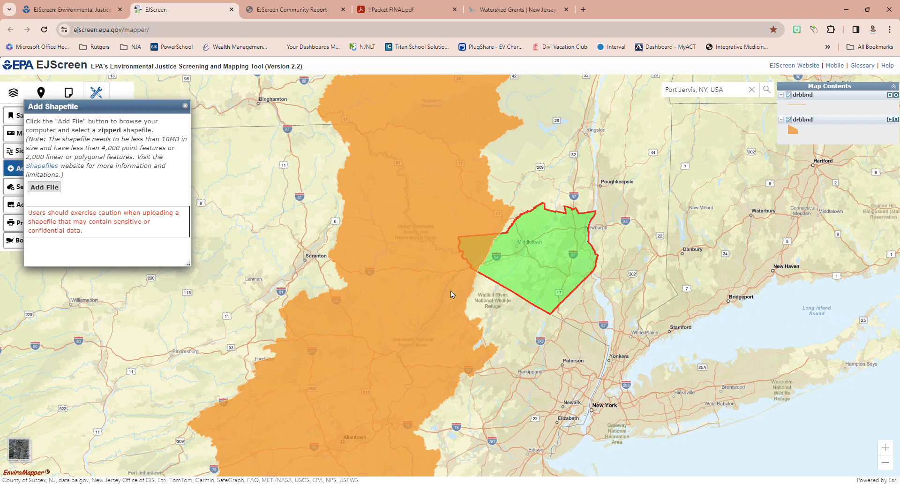
{"action": "left_click", "coordinate": [186, 106]}
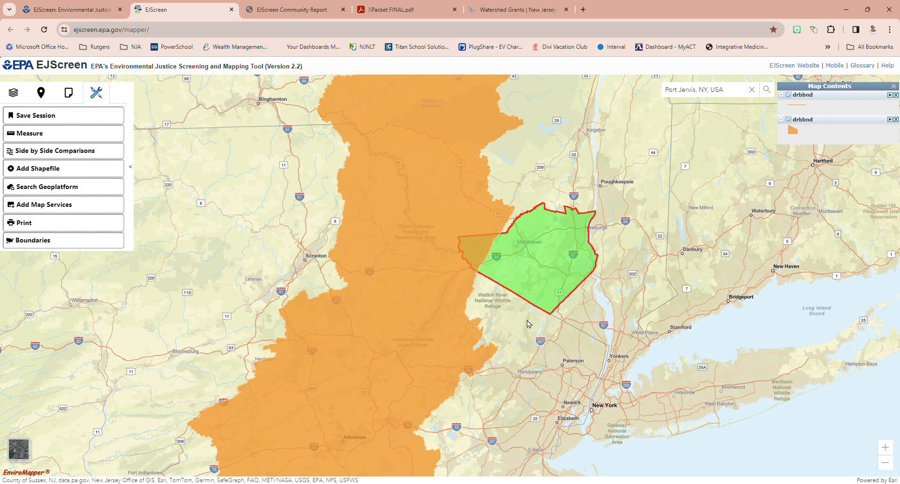
Check the target community column in the grant packet and return to the EJScreen map.
{"action": "left_click", "coordinate": [391, 9]}
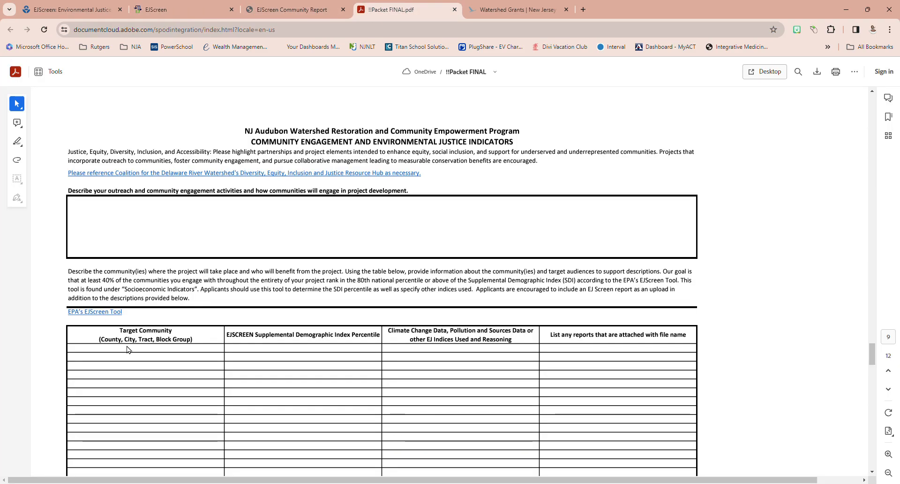
{"action": "left_click", "coordinate": [281, 14]}
{"action": "left_click", "coordinate": [164, 11]}
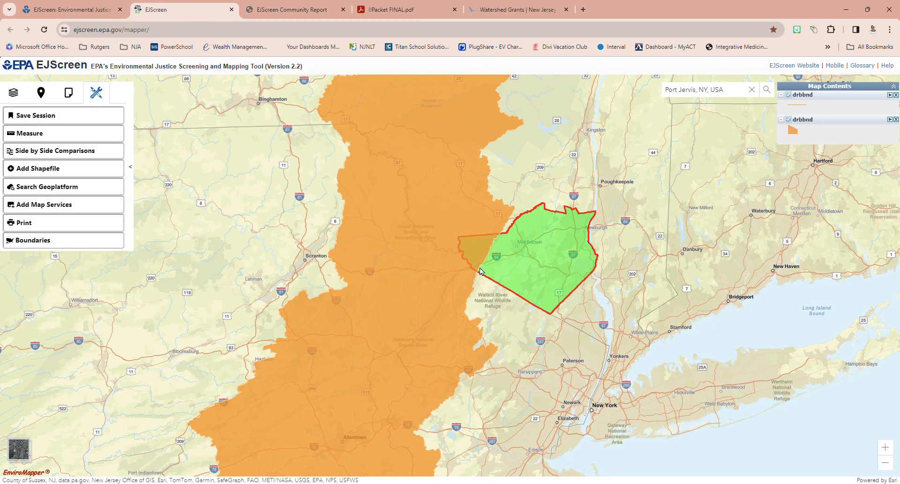
Examine where the basin boundary crosses the county near Matamoras, and remove the filled drbbnd layer from the map.
{"action": "scroll", "coordinate": [483, 274], "scroll_direction": "up", "scroll_amount": 1}
{"action": "scroll", "coordinate": [483, 268], "scroll_direction": "up", "scroll_amount": 2}
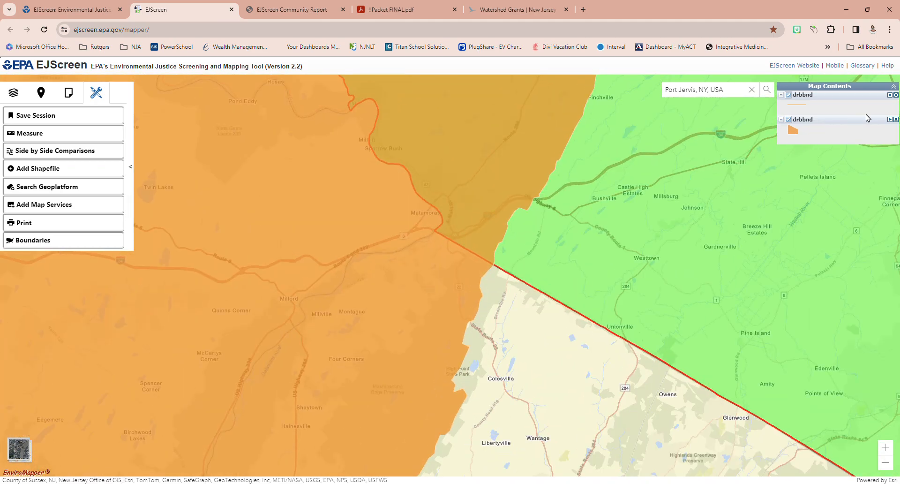
{"action": "left_click", "coordinate": [896, 120]}
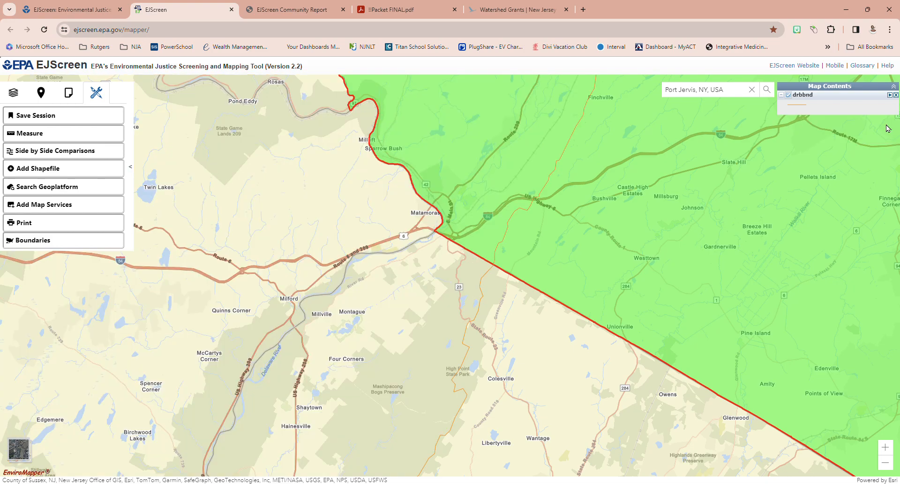
Delete the selected county's report area from the map.
{"action": "left_click_drag", "start_coordinate": [496, 171], "coordinate": [454, 342]}
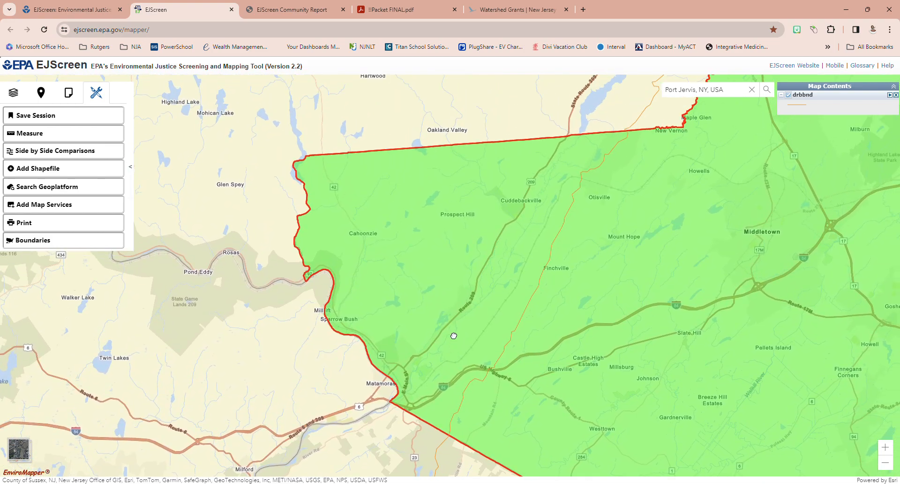
{"action": "left_click", "coordinate": [500, 220]}
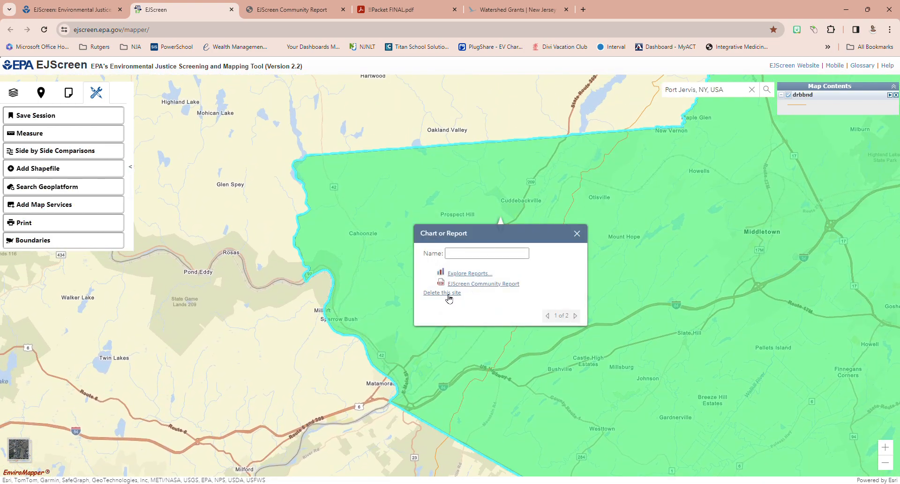
{"action": "left_click", "coordinate": [448, 295]}
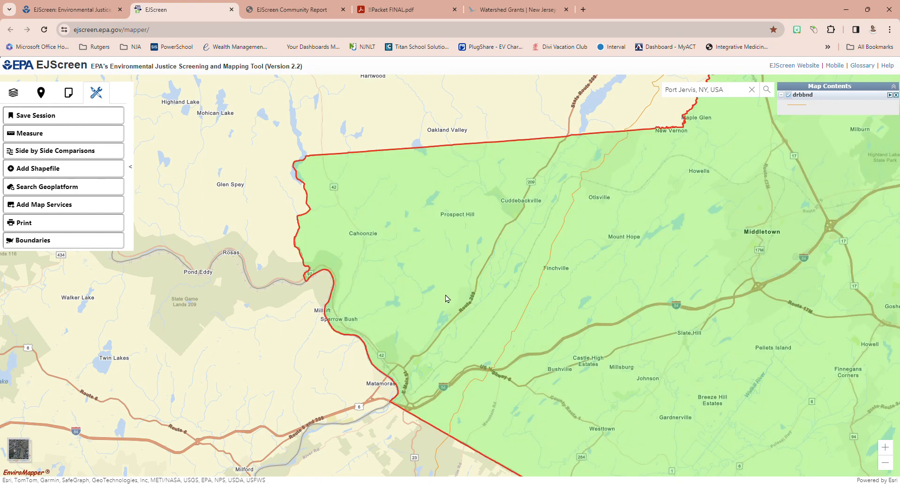
{"action": "left_click", "coordinate": [388, 292]}
{"action": "left_click", "coordinate": [344, 267]}
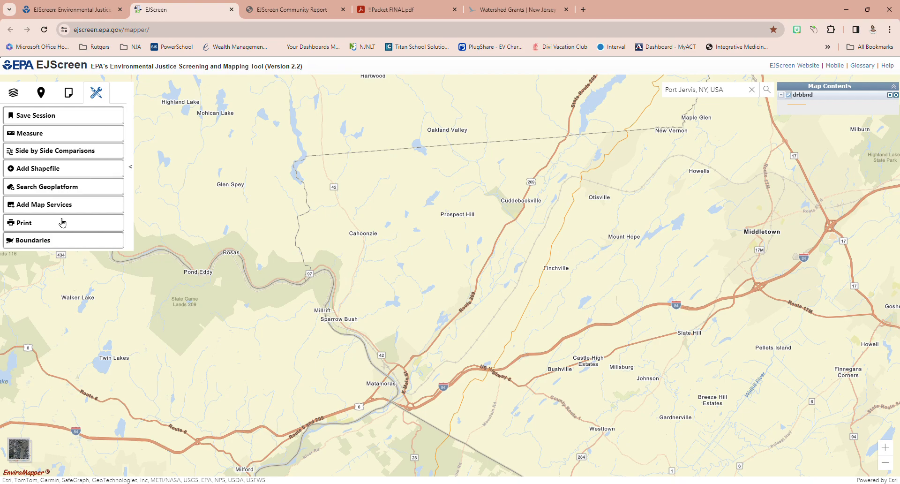
Try selecting the single census tract around Bushville as a report area, and delete that area from the map.
{"action": "left_click", "coordinate": [68, 92]}
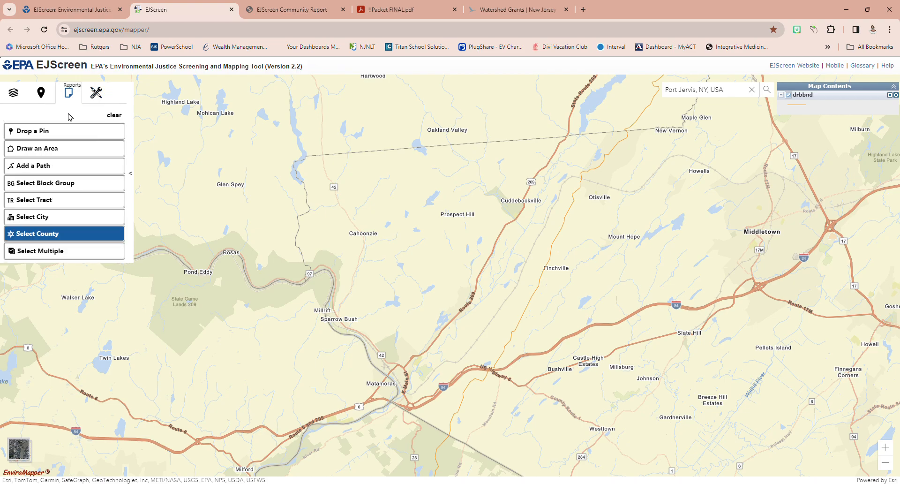
{"action": "left_click", "coordinate": [66, 203]}
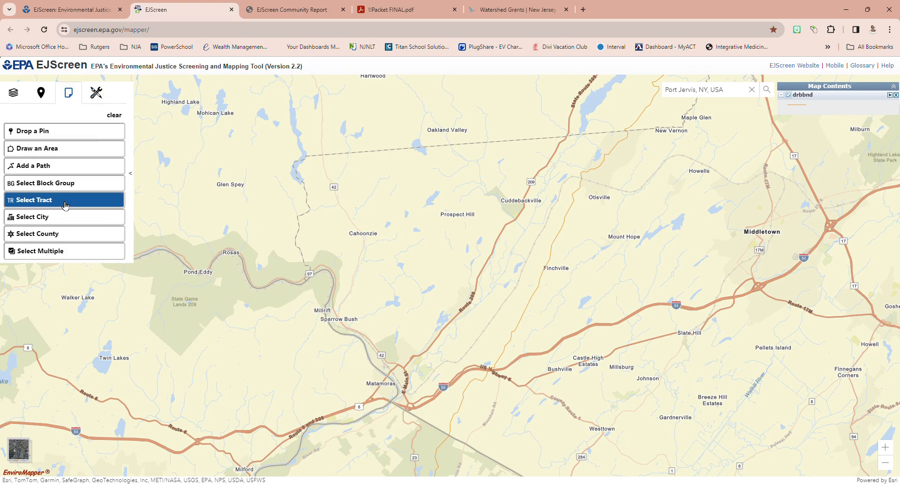
{"action": "left_click", "coordinate": [485, 347]}
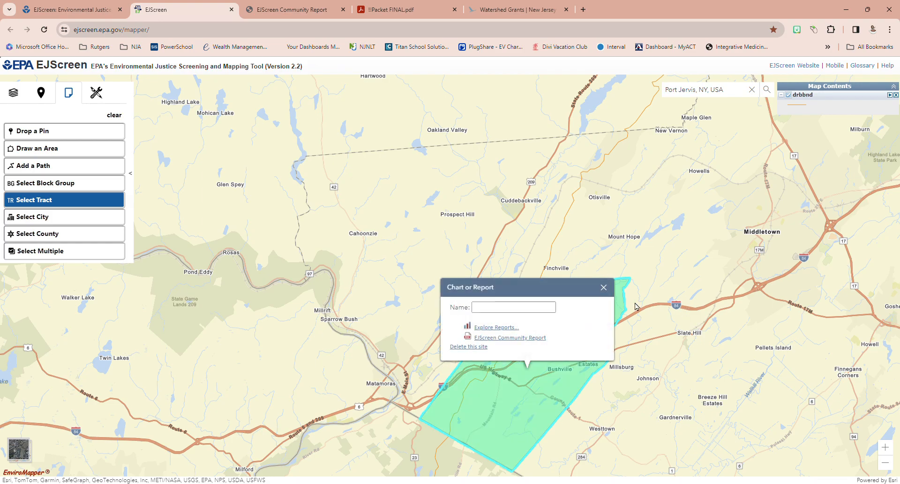
{"action": "left_click", "coordinate": [603, 288]}
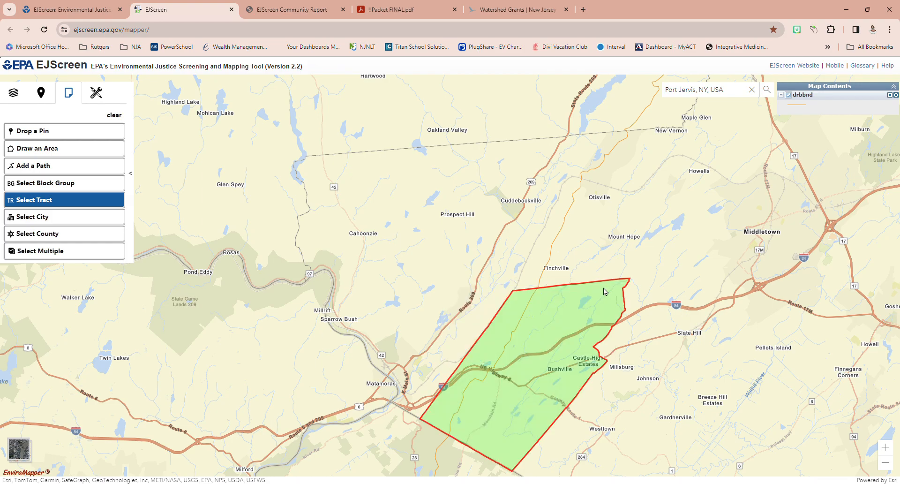
{"action": "left_click", "coordinate": [510, 352]}
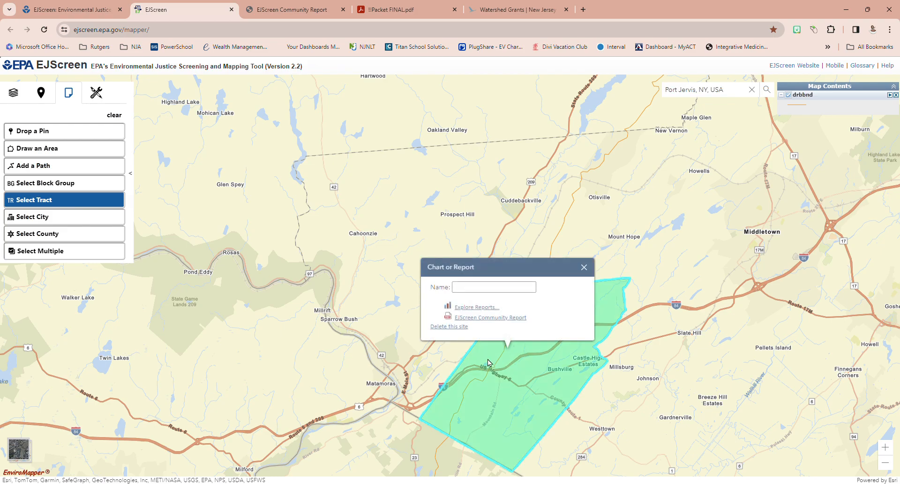
{"action": "left_click", "coordinate": [452, 328]}
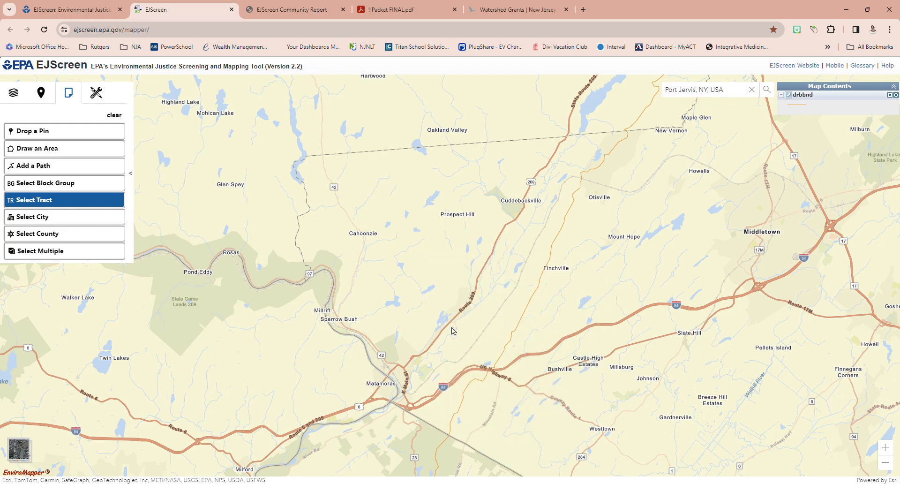
{"action": "left_click", "coordinate": [45, 252]}
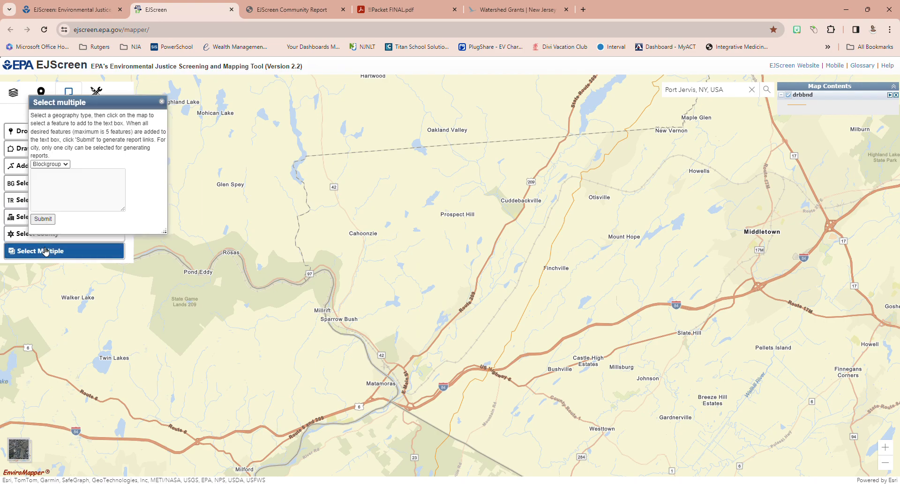
{"action": "left_click", "coordinate": [61, 182]}
{"action": "left_click", "coordinate": [66, 164]}
{"action": "left_click", "coordinate": [67, 165]}
{"action": "left_click", "coordinate": [450, 302]}
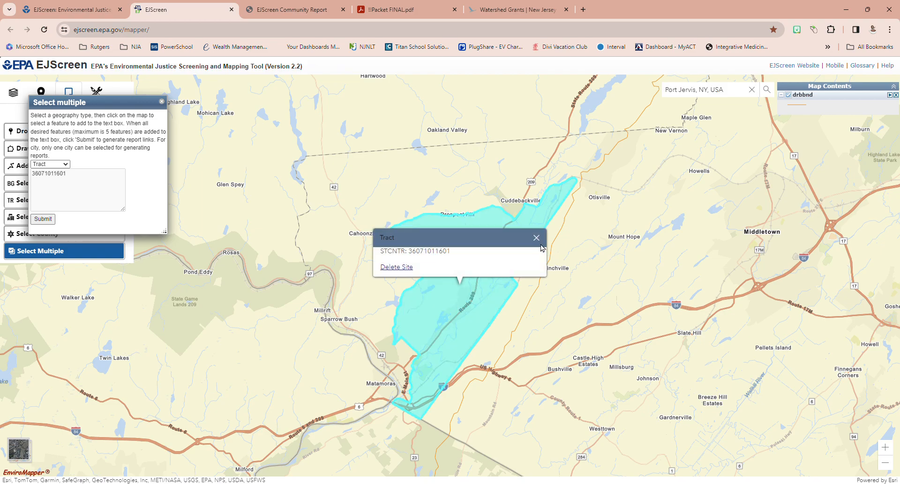
{"action": "left_click", "coordinate": [536, 238]}
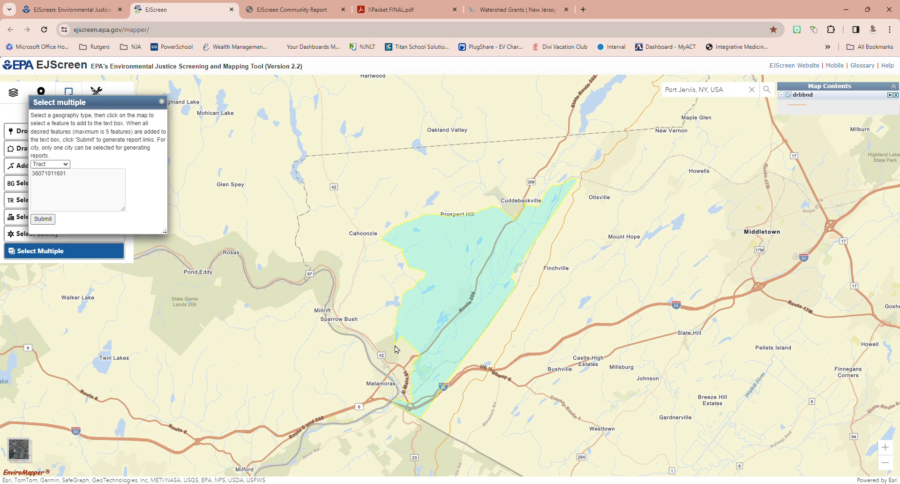
{"action": "scroll", "coordinate": [400, 346], "scroll_direction": "up", "scroll_amount": 1}
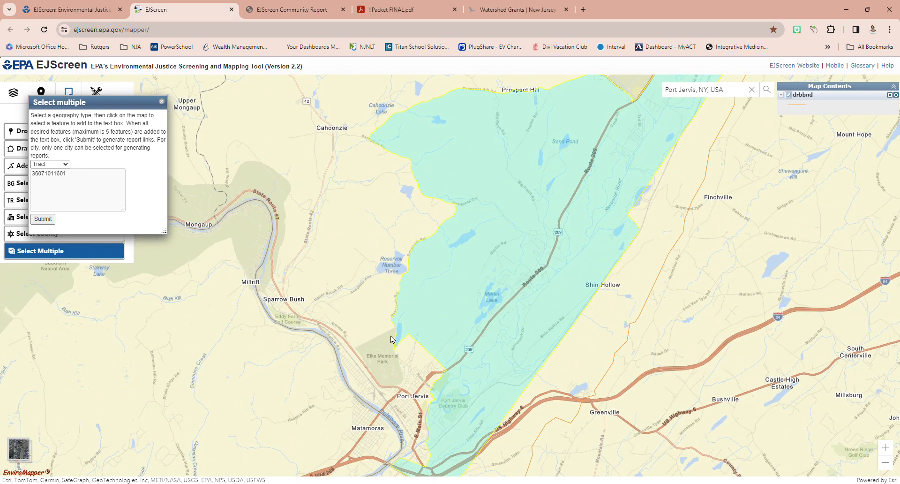
{"action": "left_click", "coordinate": [367, 268]}
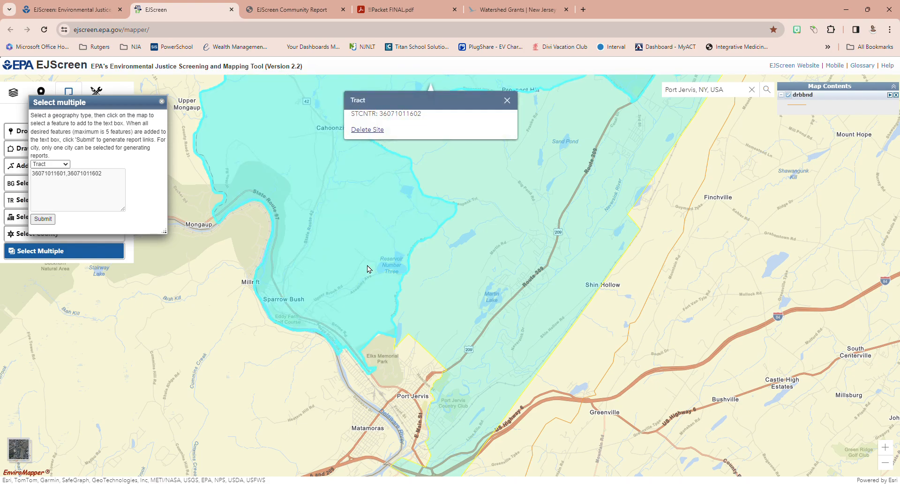
{"action": "left_click", "coordinate": [410, 368]}
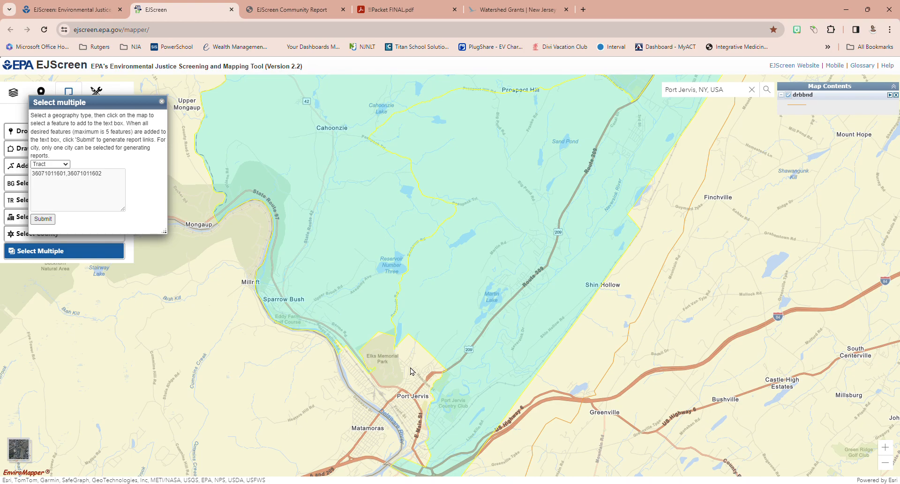
{"action": "left_click", "coordinate": [410, 368]}
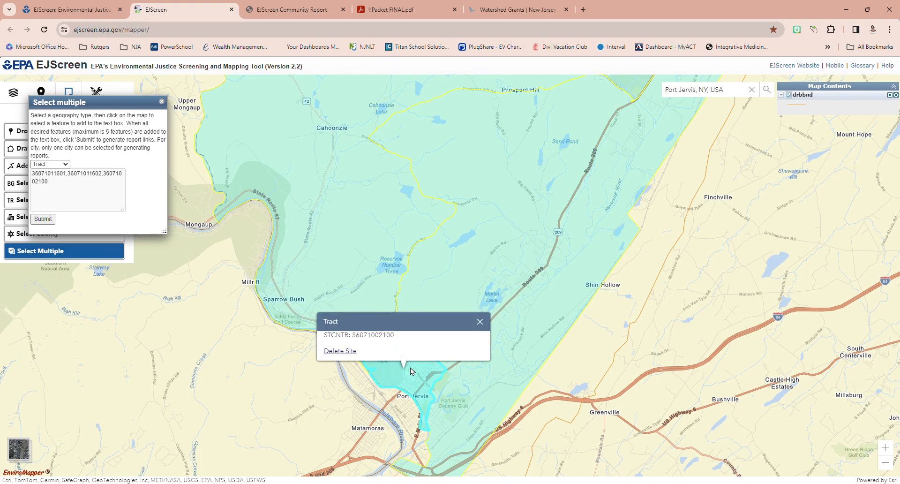
{"action": "left_click", "coordinate": [397, 406]}
{"action": "left_click", "coordinate": [394, 415]}
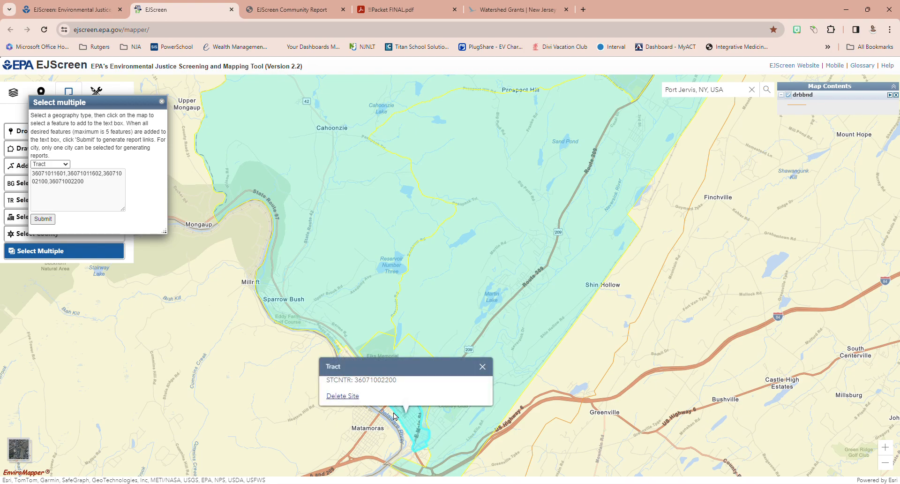
{"action": "left_click", "coordinate": [482, 367]}
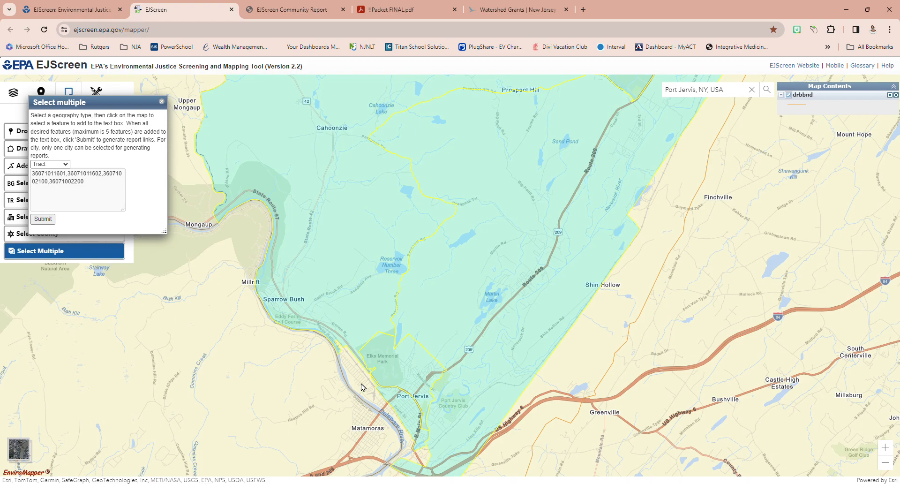
Submit the four selected tracts and open their combined EJScreen Community Report.
{"action": "scroll", "coordinate": [459, 320], "scroll_direction": "up", "scroll_amount": 1}
{"action": "scroll", "coordinate": [459, 320], "scroll_direction": "down", "scroll_amount": 1}
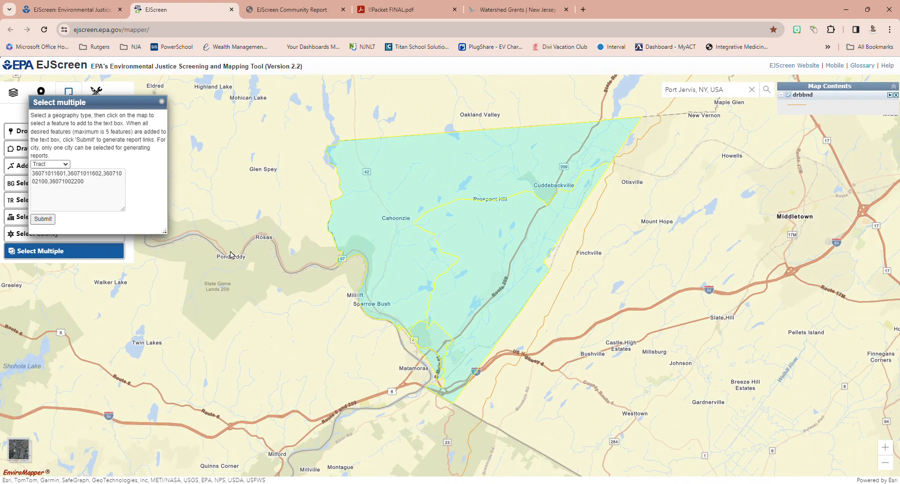
{"action": "left_click", "coordinate": [42, 219]}
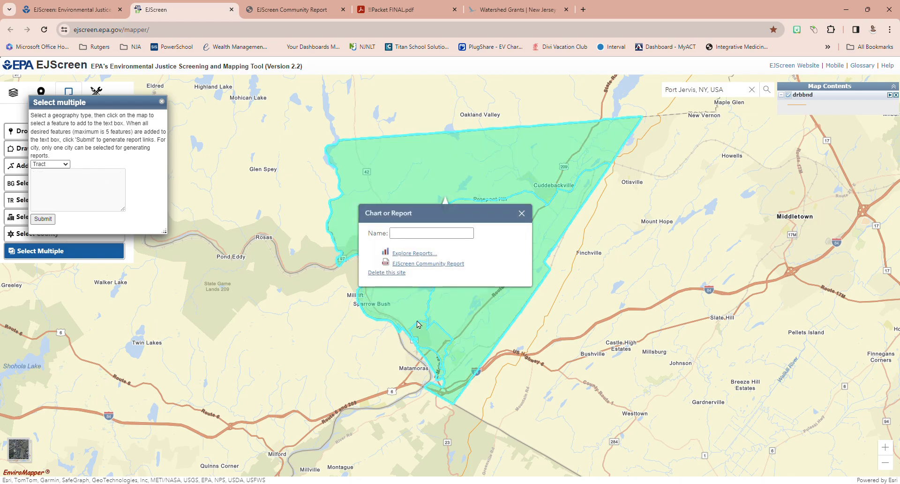
{"action": "left_click", "coordinate": [416, 264]}
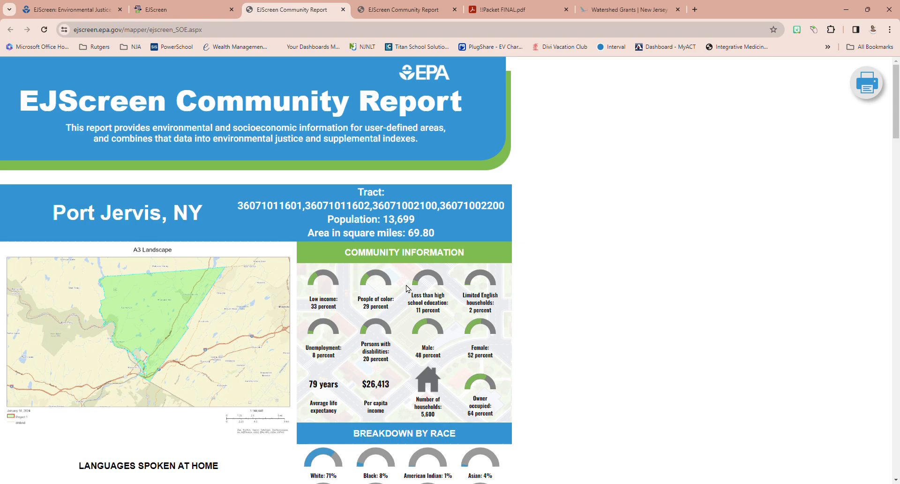
Examine the report's community information, demographic breakdowns and EJ and supplemental index charts down to the socioeconomic indicators table.
{"action": "scroll", "coordinate": [355, 334], "scroll_direction": "down", "scroll_amount": 6}
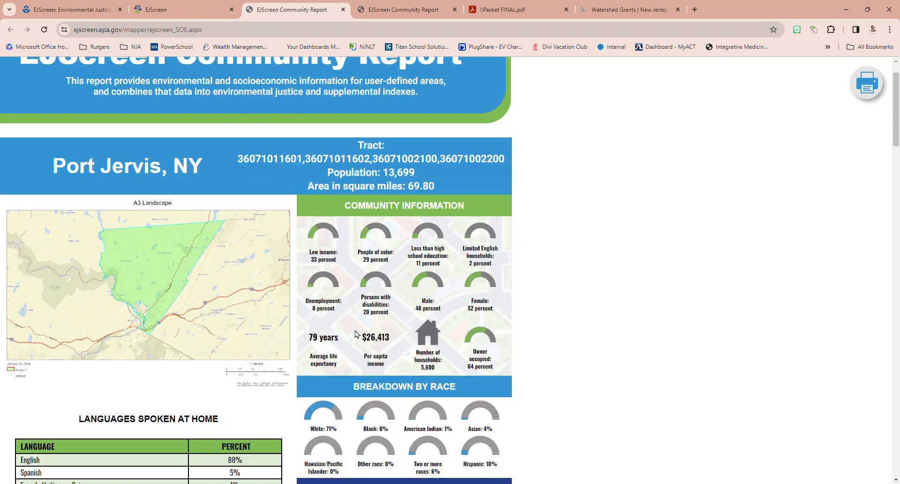
{"action": "scroll", "coordinate": [355, 333], "scroll_direction": "down", "scroll_amount": 4}
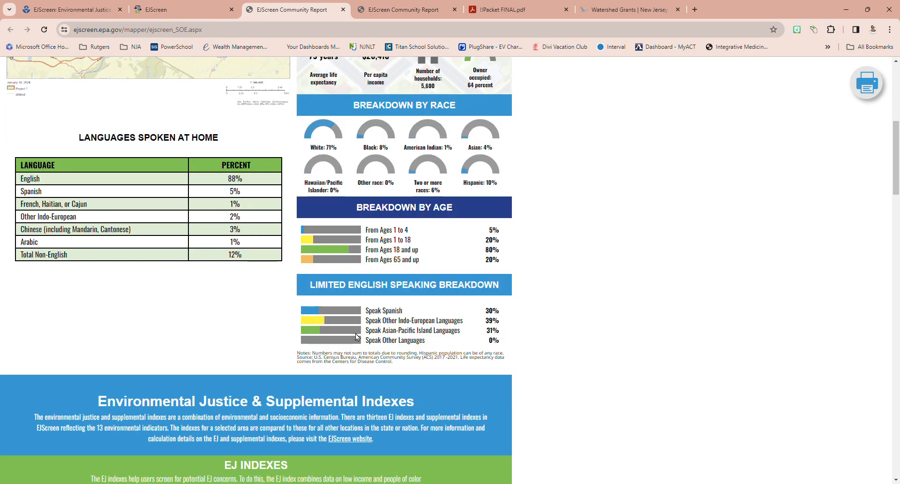
{"action": "scroll", "coordinate": [356, 336], "scroll_direction": "up", "scroll_amount": 2}
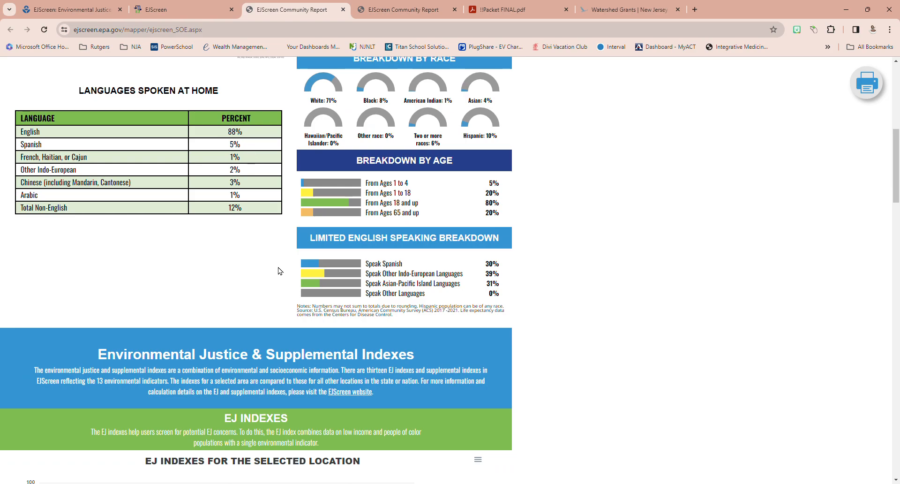
{"action": "scroll", "coordinate": [291, 279], "scroll_direction": "down", "scroll_amount": 1}
{"action": "scroll", "coordinate": [291, 281], "scroll_direction": "down", "scroll_amount": 3}
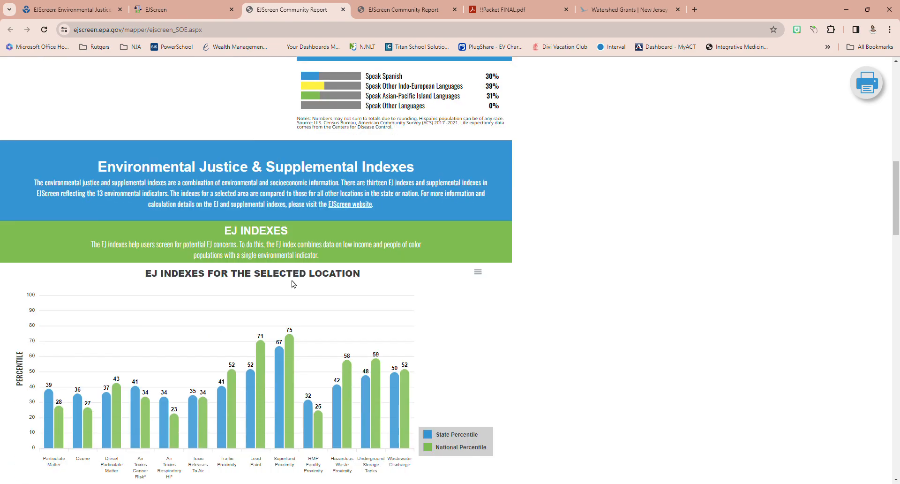
{"action": "scroll", "coordinate": [522, 286], "scroll_direction": "down", "scroll_amount": 3}
{"action": "scroll", "coordinate": [525, 289], "scroll_direction": "down", "scroll_amount": 6}
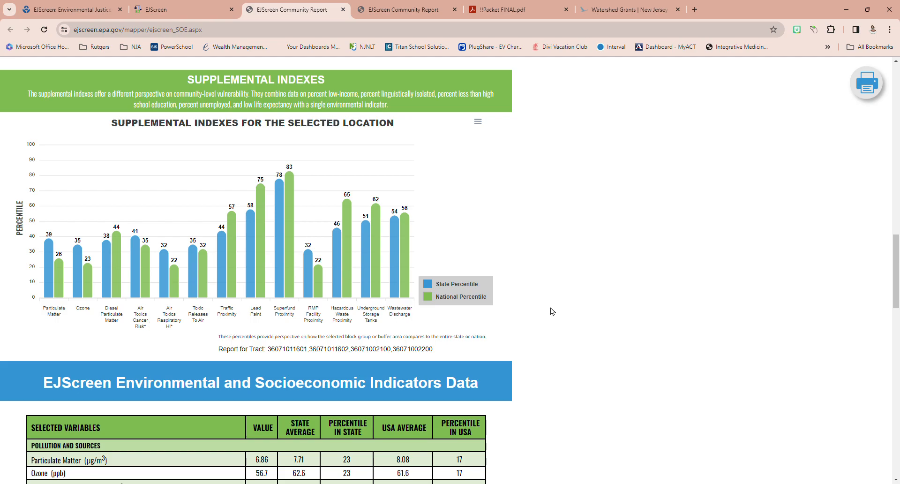
{"action": "scroll", "coordinate": [553, 311], "scroll_direction": "down", "scroll_amount": 3}
{"action": "scroll", "coordinate": [553, 312], "scroll_direction": "down", "scroll_amount": 4}
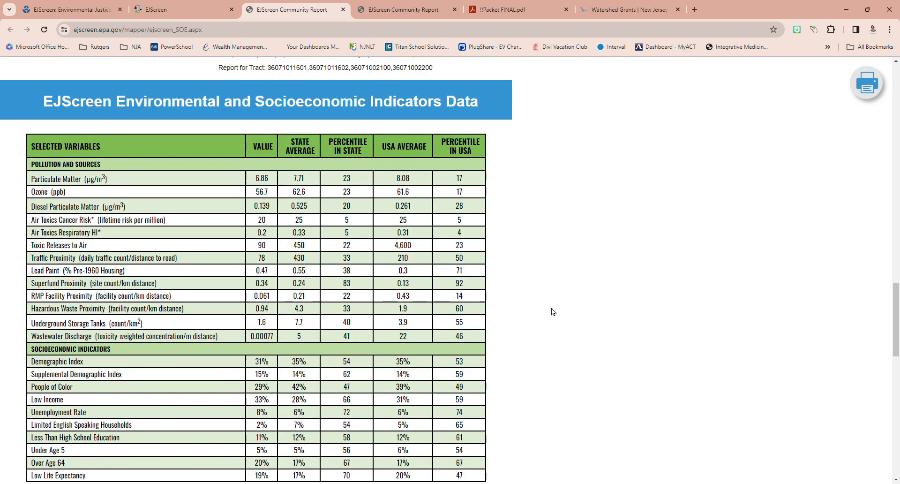
{"action": "scroll", "coordinate": [553, 312], "scroll_direction": "down", "scroll_amount": 1}
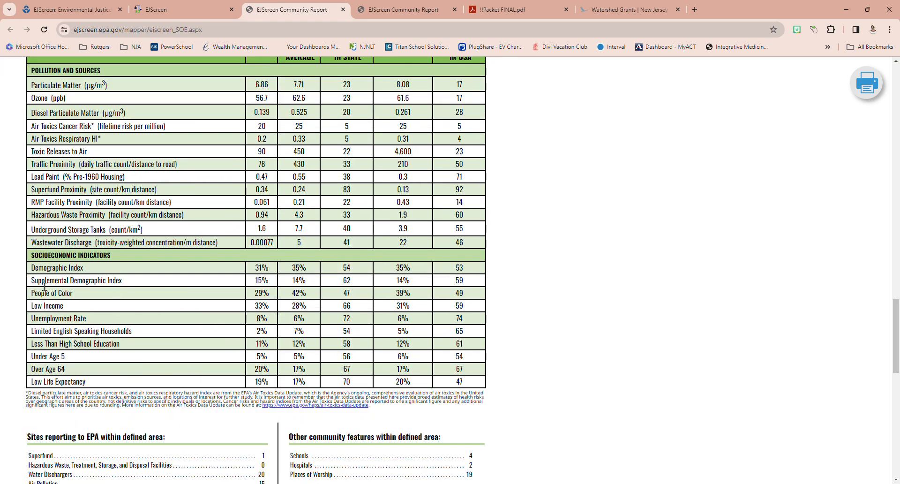
Highlight the Supplemental Demographic Index row and check its state and national percentiles against the table's column headings.
{"action": "left_click_drag", "start_coordinate": [39, 284], "coordinate": [470, 284]}
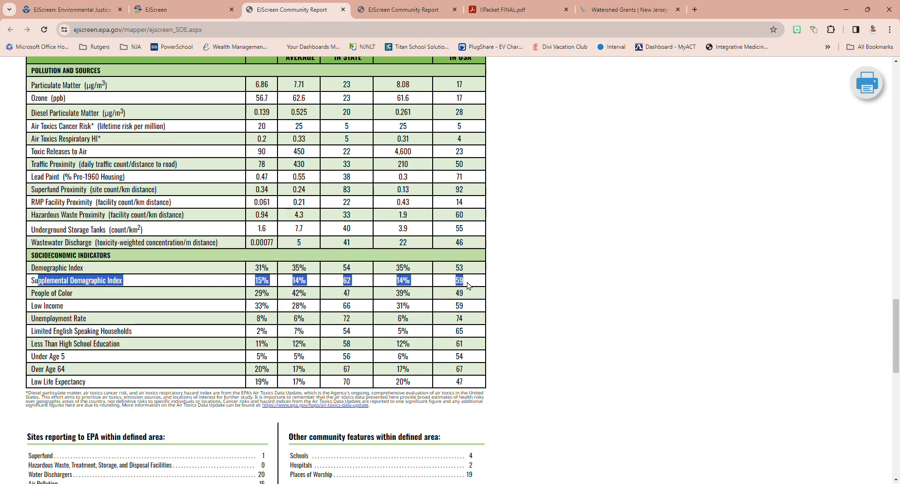
{"action": "left_click", "coordinate": [469, 285]}
{"action": "left_click_drag", "start_coordinate": [467, 280], "coordinate": [501, 293]}
{"action": "left_click", "coordinate": [502, 293]}
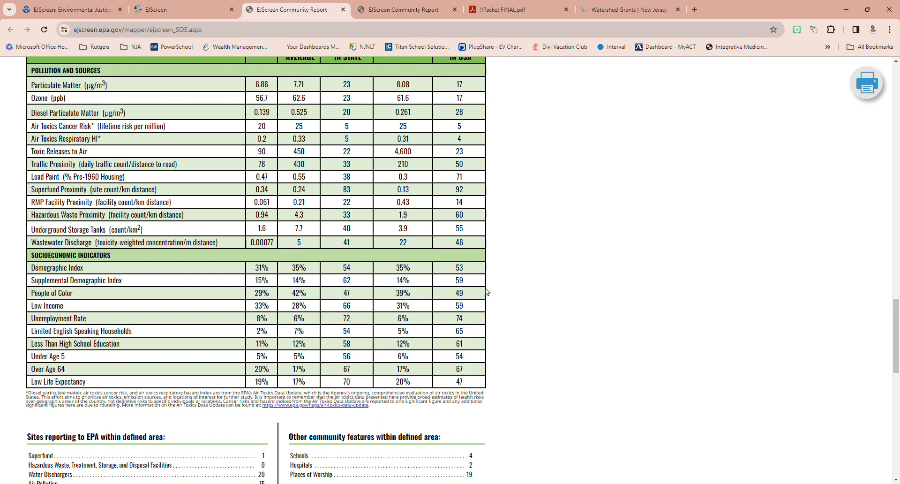
{"action": "scroll", "coordinate": [520, 313], "scroll_direction": "up", "scroll_amount": 5}
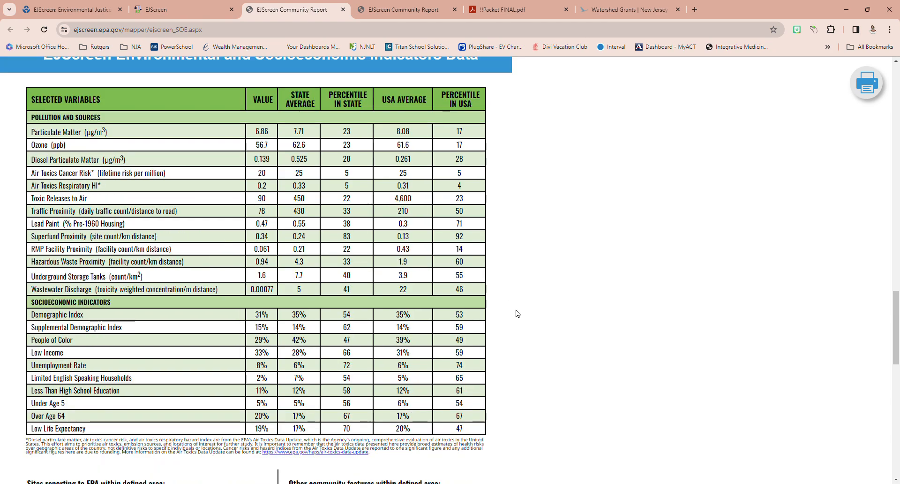
{"action": "scroll", "coordinate": [542, 345], "scroll_direction": "down", "scroll_amount": 3}
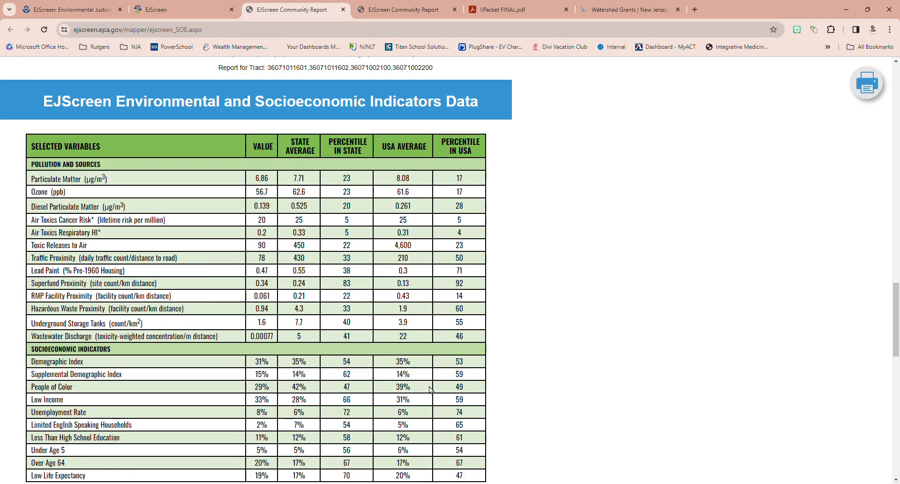
Return to the EJScreen map and close the combined area's report pop-up and the Select multiple window.
{"action": "left_click", "coordinate": [189, 15]}
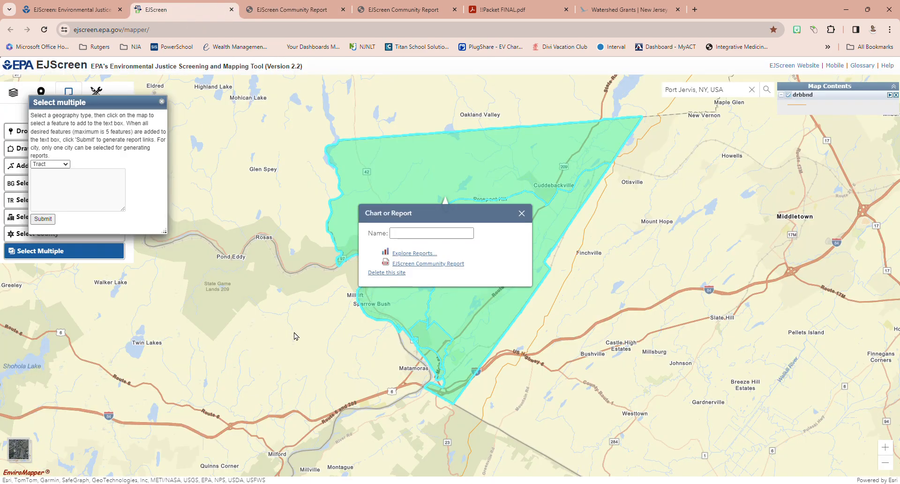
{"action": "left_click", "coordinate": [521, 215]}
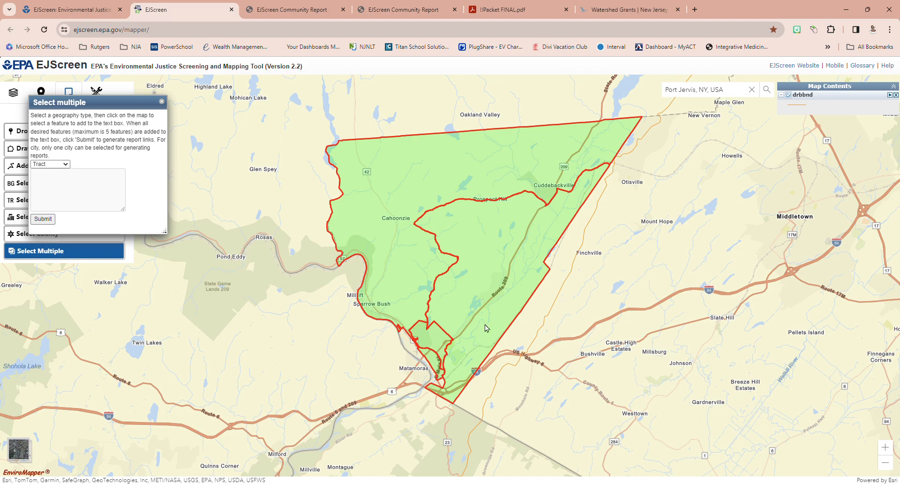
{"action": "scroll", "coordinate": [289, 388], "scroll_direction": "down", "scroll_amount": 2}
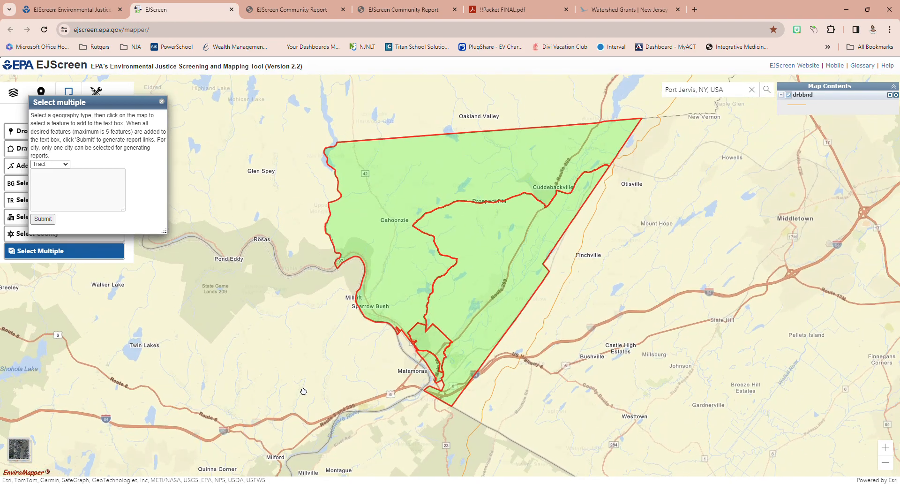
{"action": "scroll", "coordinate": [278, 395], "scroll_direction": "up", "scroll_amount": 1}
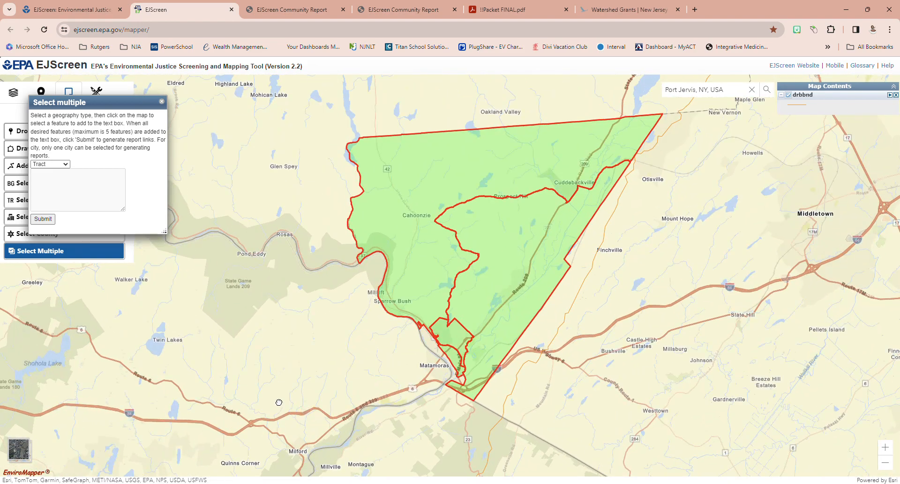
{"action": "scroll", "coordinate": [332, 381], "scroll_direction": "down", "scroll_amount": 1}
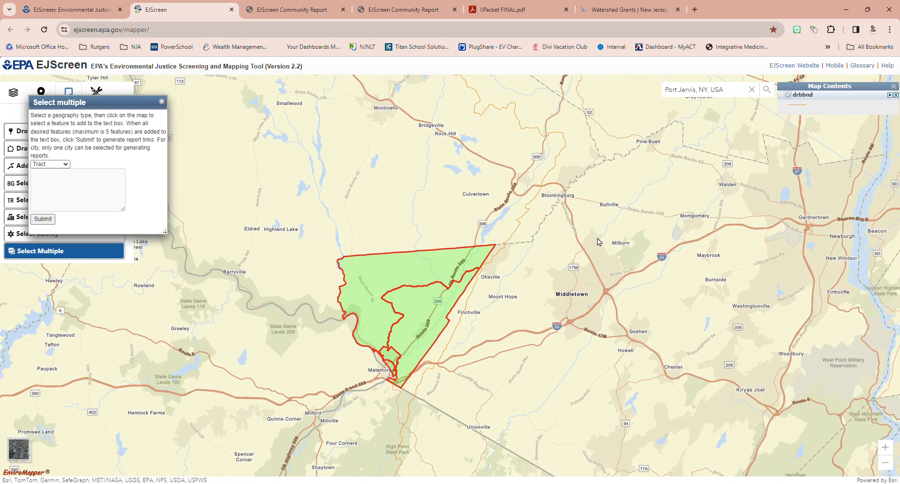
{"action": "left_click", "coordinate": [163, 102]}
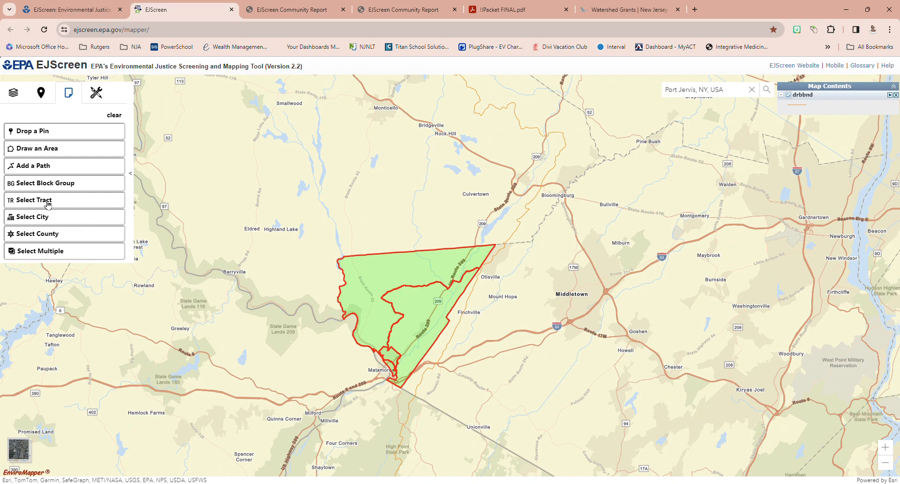
Add the Boundaries layer to the map and display the state lines around the Port Jervis area.
{"action": "left_click", "coordinate": [101, 96]}
{"action": "left_click", "coordinate": [56, 244]}
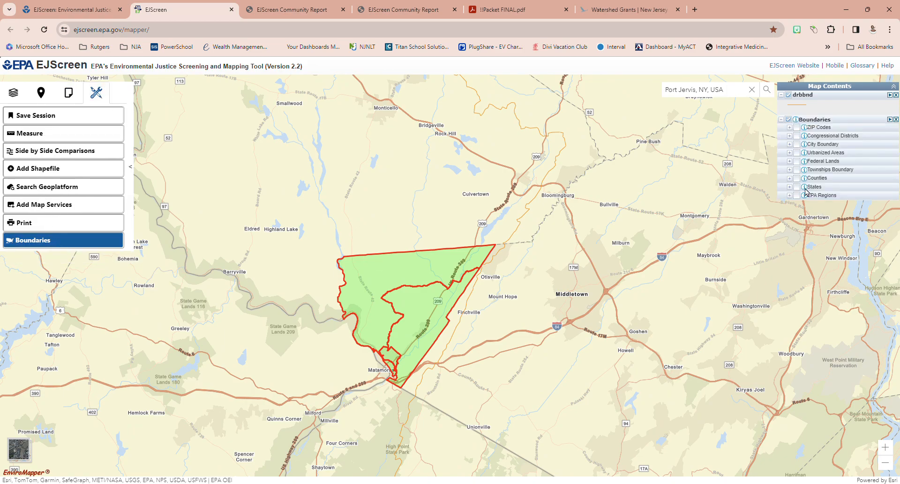
{"action": "left_click", "coordinate": [797, 187]}
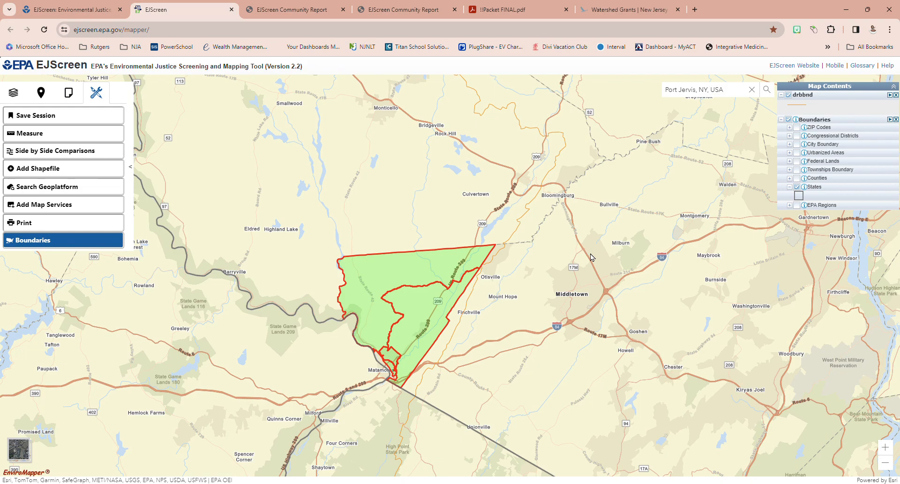
{"action": "left_click_drag", "start_coordinate": [319, 364], "coordinate": [333, 289]}
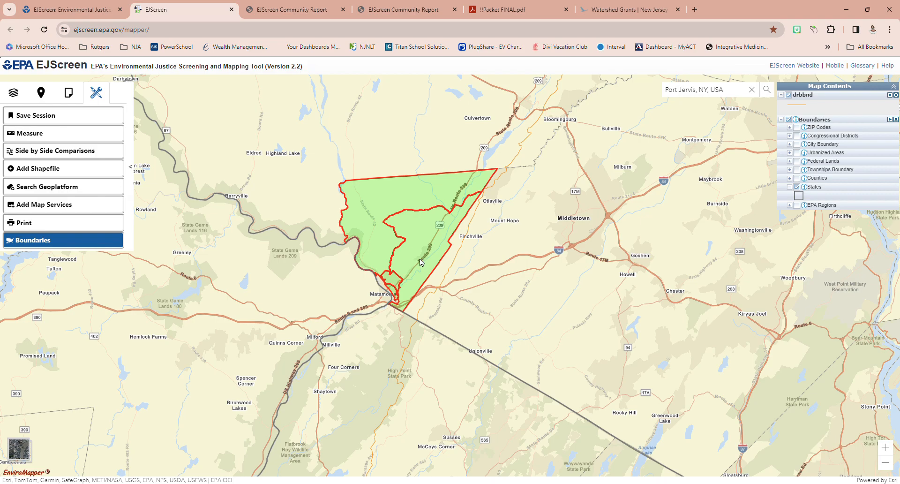
Delete the combined tract area from the map and start a new multiple-tract selection.
{"action": "left_click", "coordinate": [408, 241]}
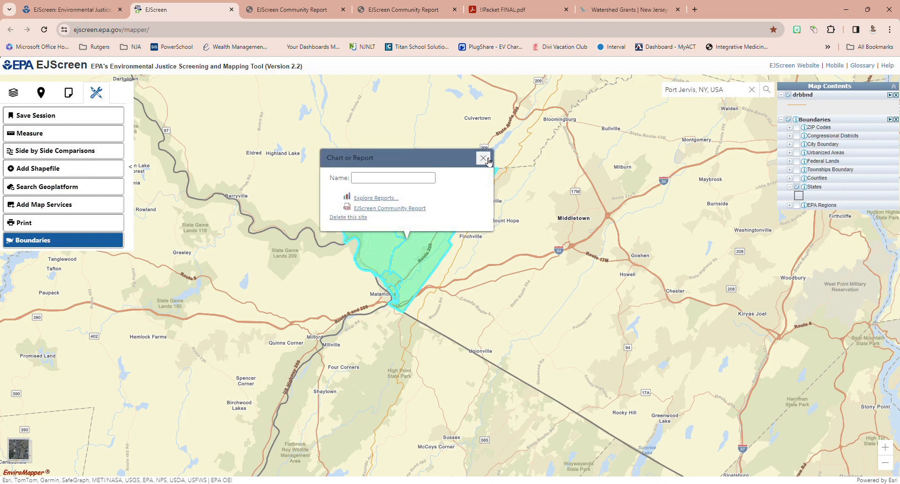
{"action": "left_click", "coordinate": [357, 218]}
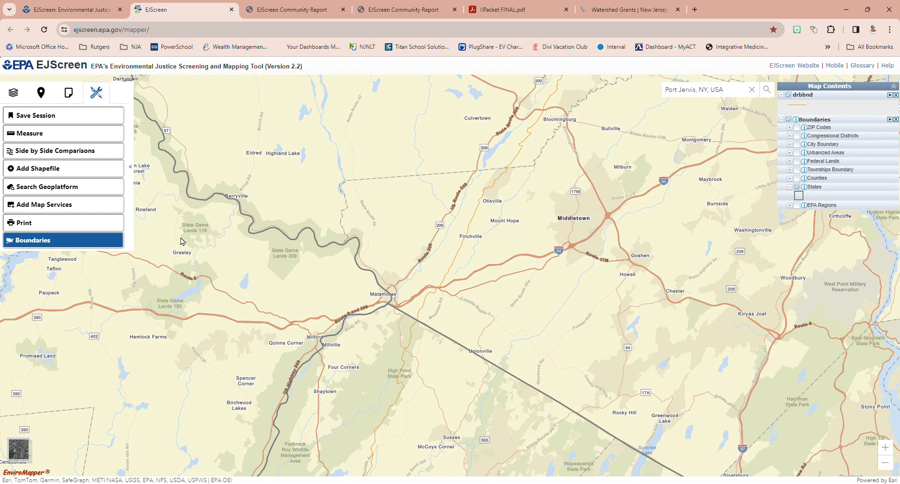
{"action": "left_click", "coordinate": [75, 93]}
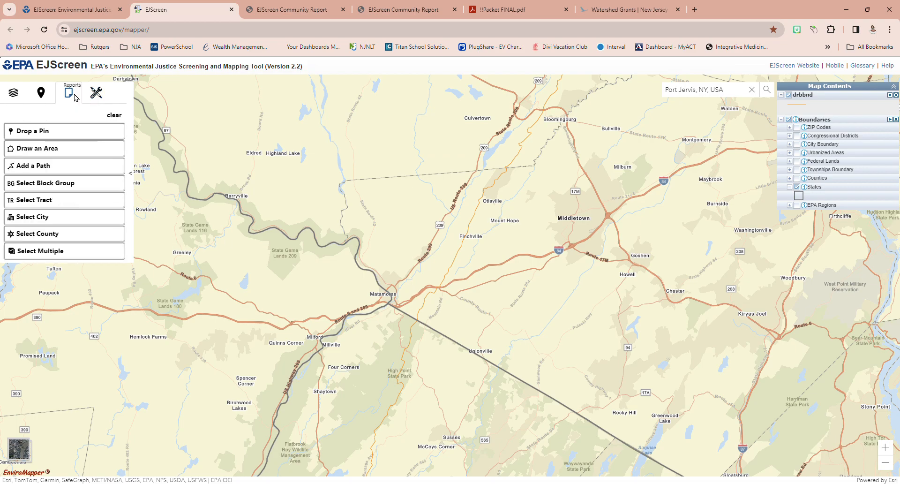
{"action": "left_click", "coordinate": [53, 253]}
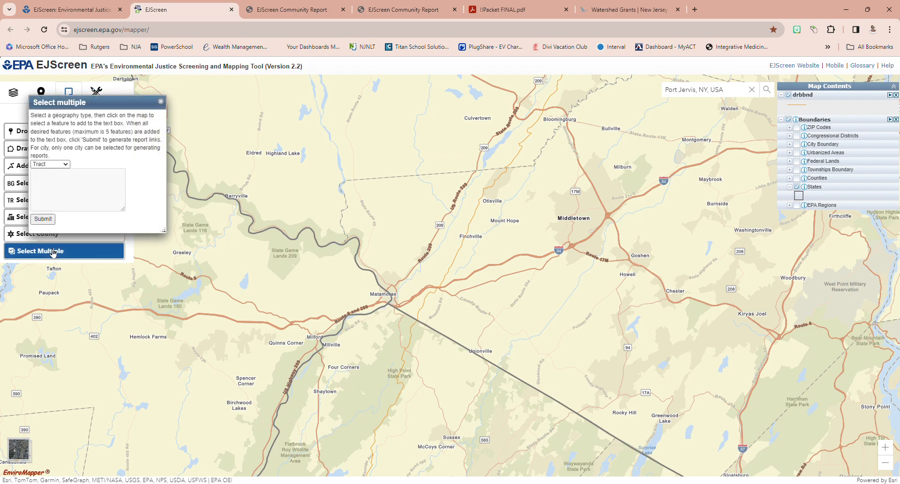
{"action": "left_click", "coordinate": [60, 179]}
{"action": "left_click", "coordinate": [393, 285]}
Hide the state lines and remove the Boundaries layer from the map contents.
{"action": "left_click", "coordinate": [798, 187]}
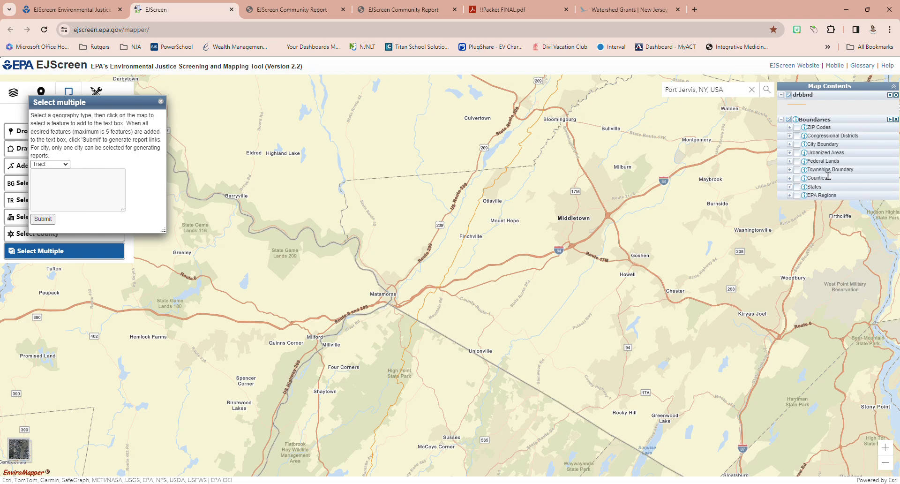
{"action": "left_click", "coordinate": [896, 120]}
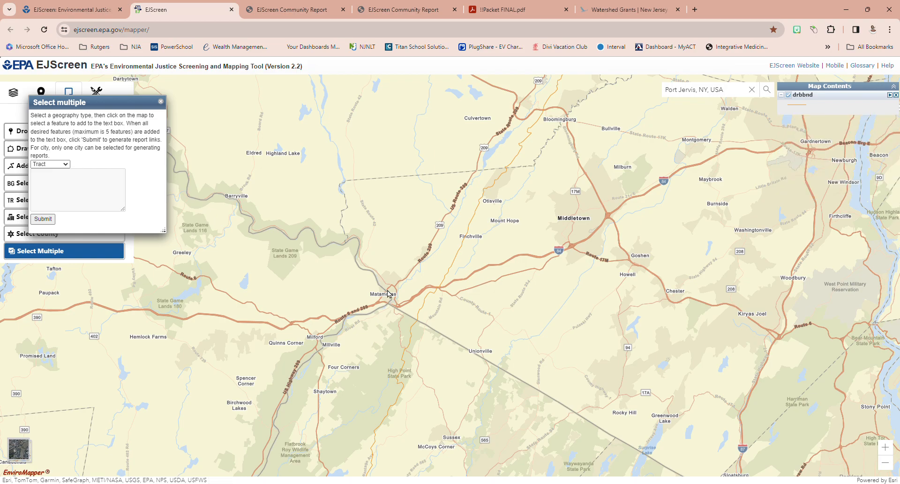
{"action": "scroll", "coordinate": [392, 301], "scroll_direction": "up", "scroll_amount": 1}
{"action": "scroll", "coordinate": [391, 304], "scroll_direction": "up", "scroll_amount": 2}
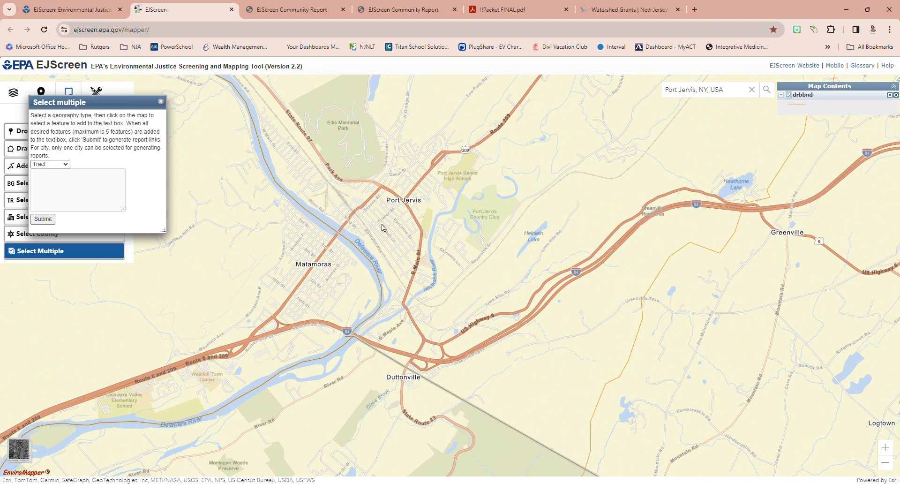
{"action": "scroll", "coordinate": [383, 230], "scroll_direction": "up", "scroll_amount": 1}
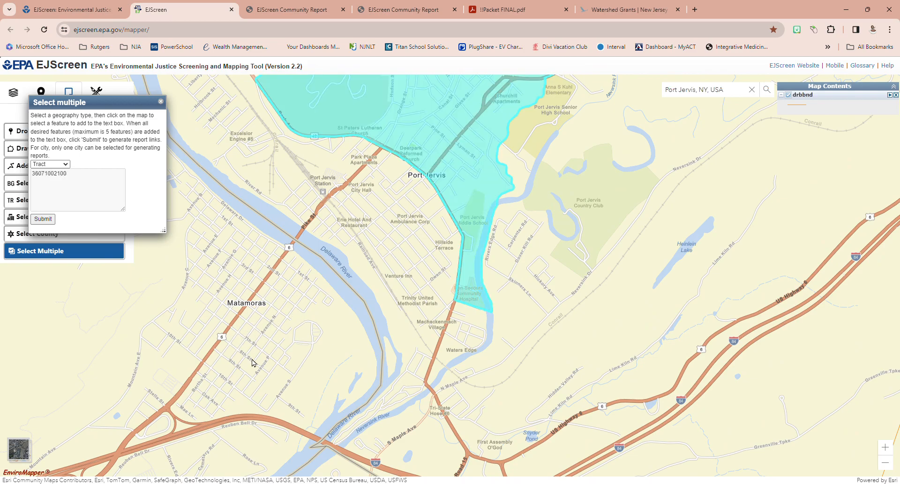
{"action": "scroll", "coordinate": [240, 357], "scroll_direction": "up", "scroll_amount": 1}
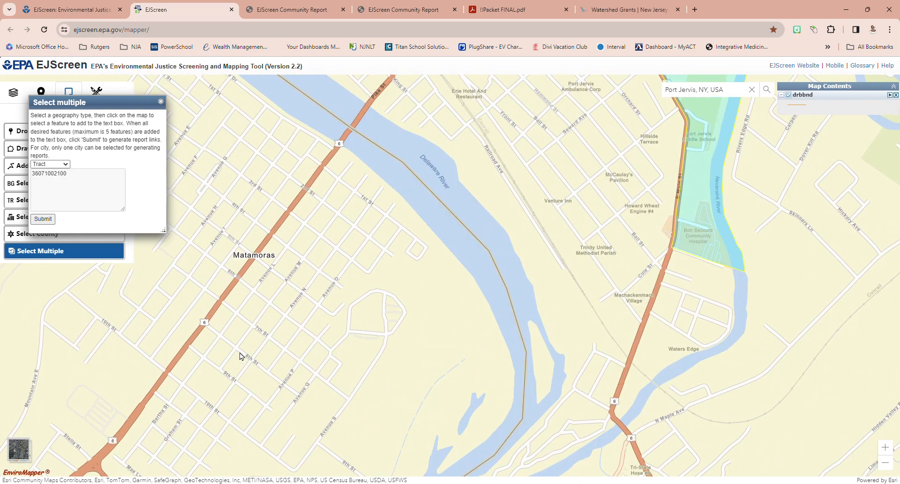
{"action": "scroll", "coordinate": [297, 345], "scroll_direction": "down", "scroll_amount": 1}
{"action": "left_click", "coordinate": [296, 345]}
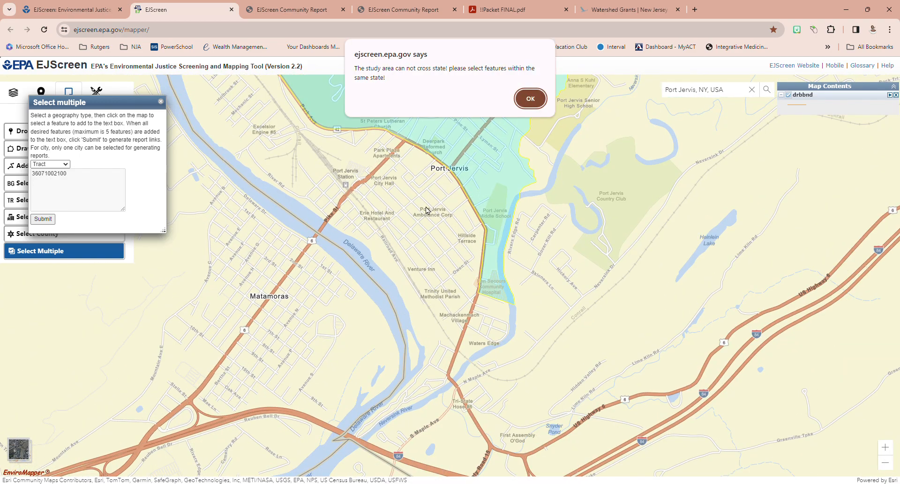
{"action": "left_click", "coordinate": [530, 98]}
{"action": "left_click_drag", "start_coordinate": [537, 104], "coordinate": [471, 320]}
{"action": "left_click", "coordinate": [471, 320]}
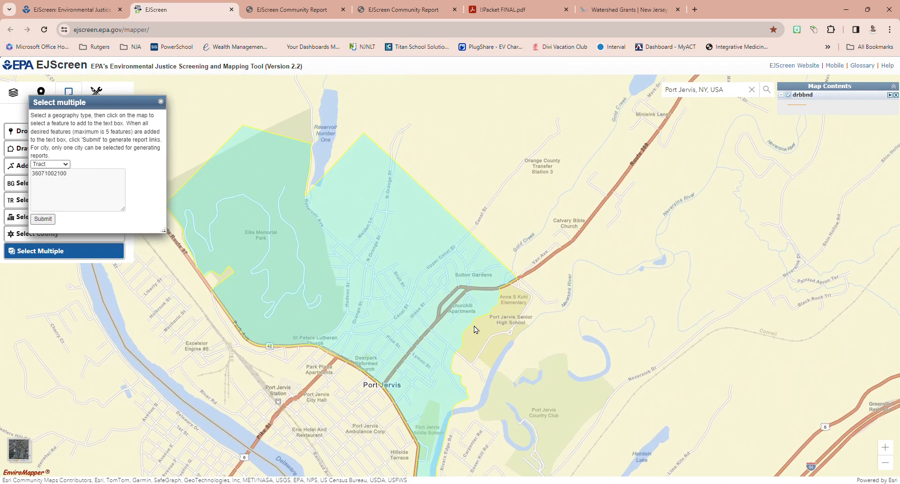
{"action": "left_click", "coordinate": [541, 267]}
{"action": "left_click", "coordinate": [254, 399]}
{"action": "left_click", "coordinate": [401, 454]}
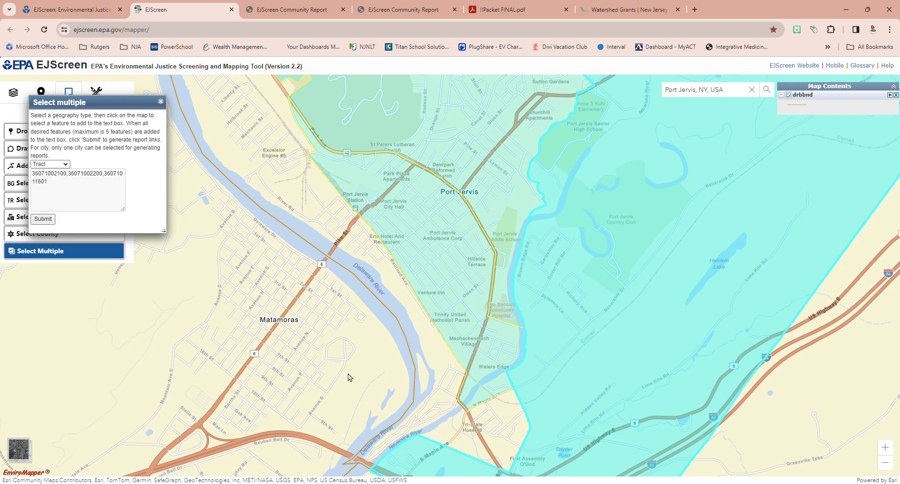
{"action": "left_click", "coordinate": [162, 103]}
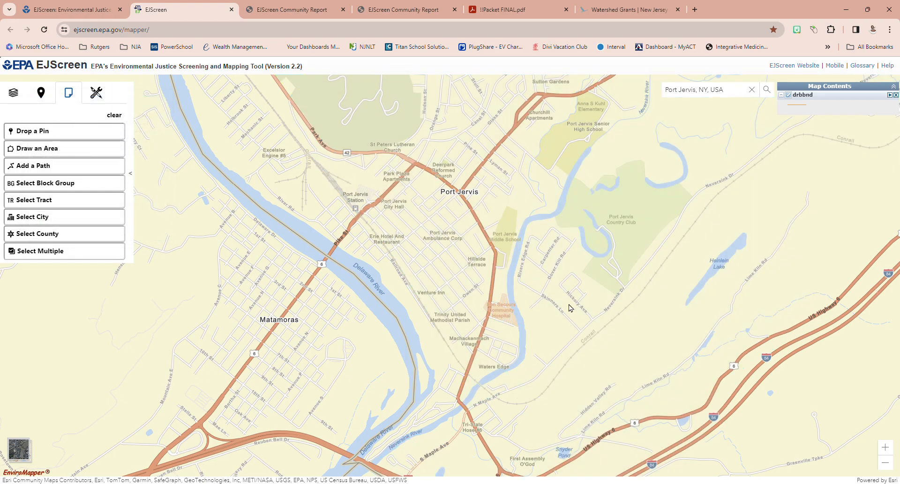
Switch to the New Jersey Audubon watershed grants page and review its workshops, timeline, How to Apply section and Request for Proposals resources.
{"action": "left_click", "coordinate": [615, 13]}
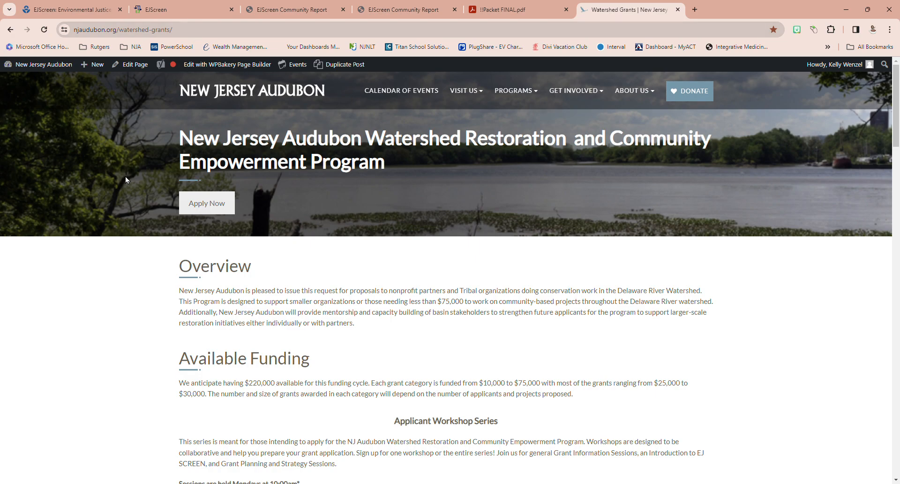
{"action": "scroll", "coordinate": [146, 185], "scroll_direction": "down", "scroll_amount": 7}
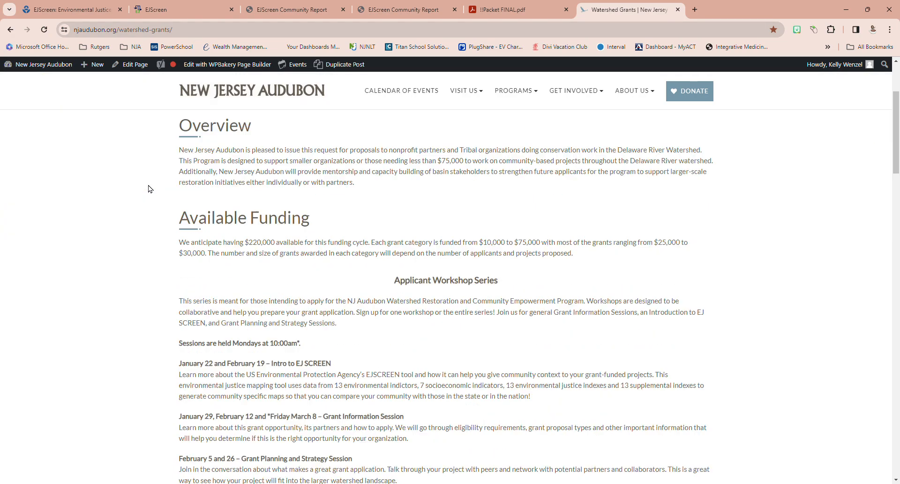
{"action": "scroll", "coordinate": [148, 203], "scroll_direction": "down", "scroll_amount": 3}
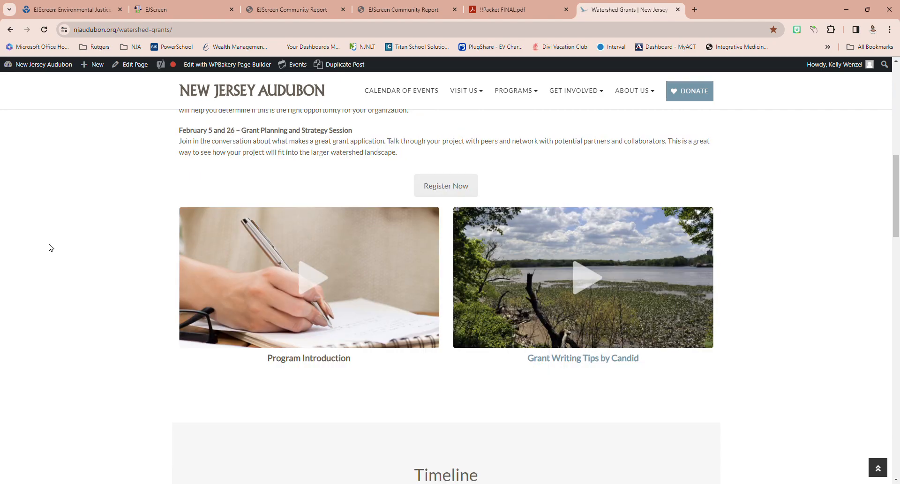
{"action": "scroll", "coordinate": [85, 233], "scroll_direction": "down", "scroll_amount": 8}
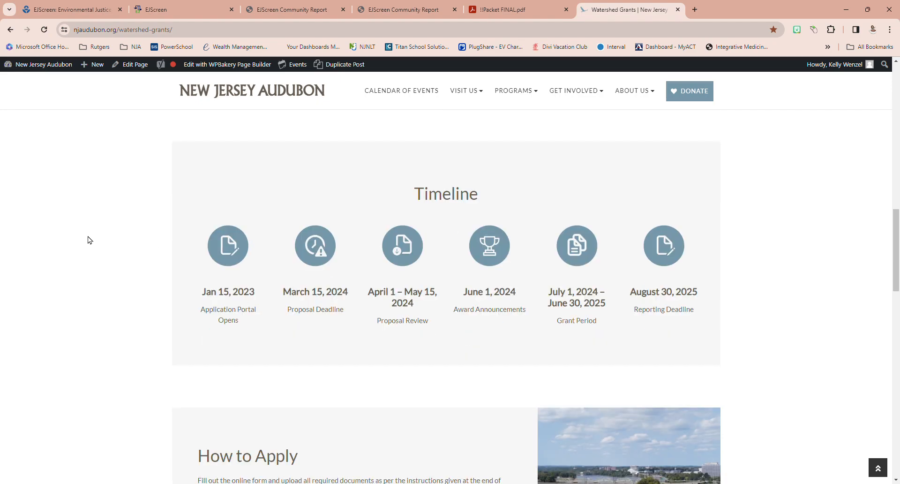
{"action": "scroll", "coordinate": [92, 240], "scroll_direction": "down", "scroll_amount": 4}
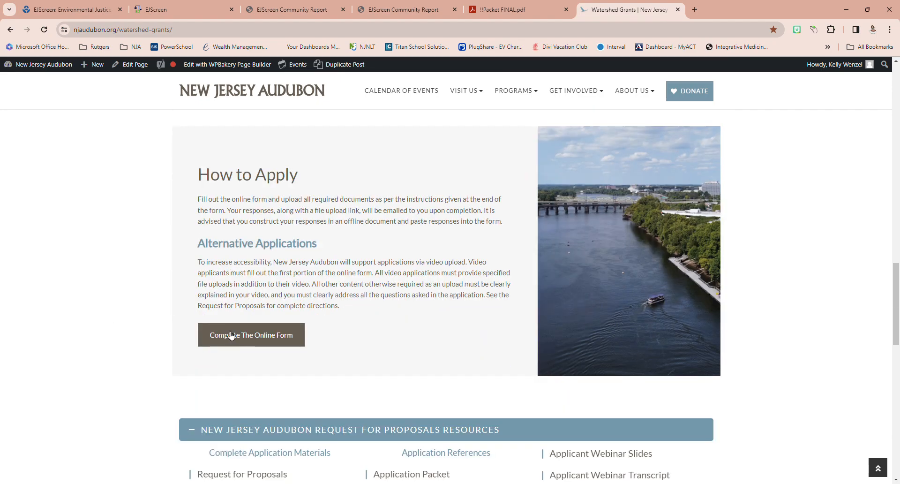
{"action": "scroll", "coordinate": [128, 334], "scroll_direction": "down", "scroll_amount": 5}
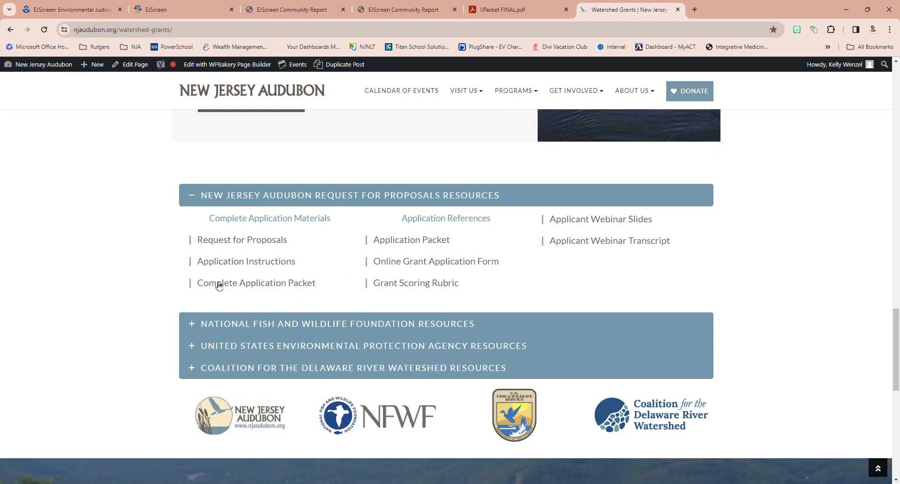
Expand the United States Environmental Protection Agency resources and view the Application Assistance contact section.
{"action": "left_click", "coordinate": [197, 347]}
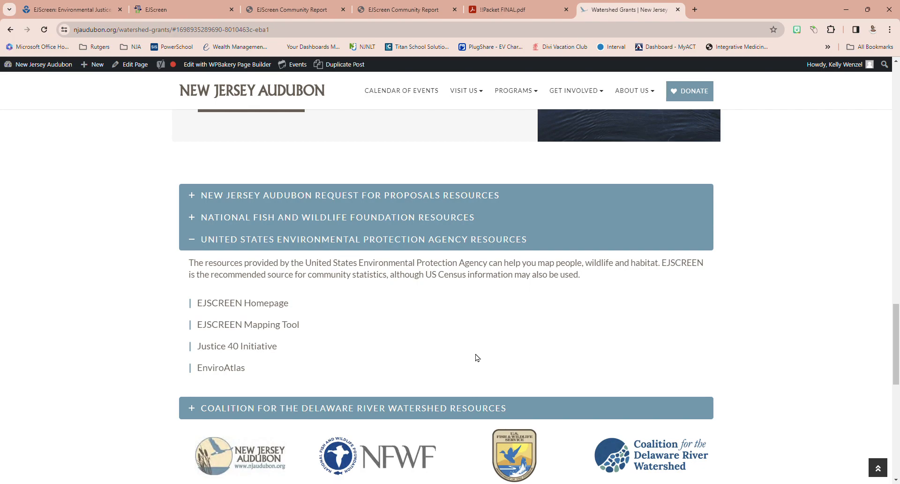
{"action": "scroll", "coordinate": [487, 358], "scroll_direction": "down", "scroll_amount": 7}
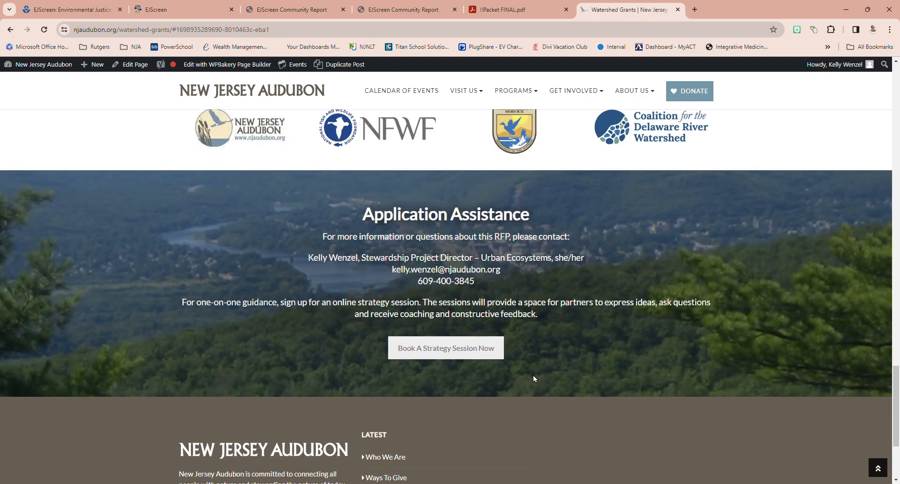